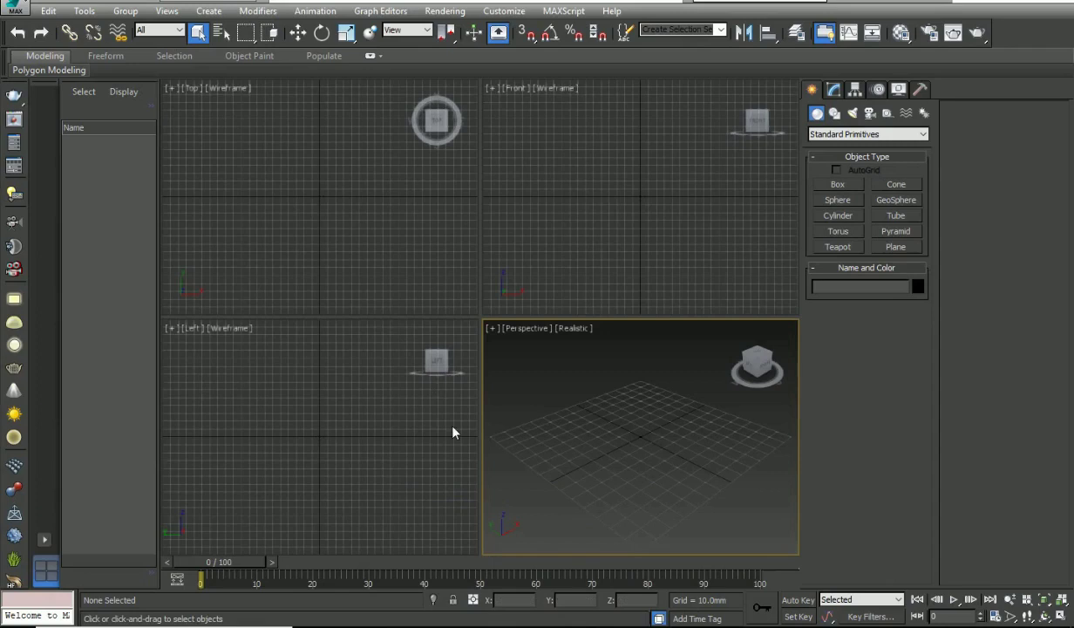
- Create a straight stair in the Top view, about 224 mm long, 67 mm wide and 113 mm high
{"action": "left_click", "coordinate": [881, 135]}
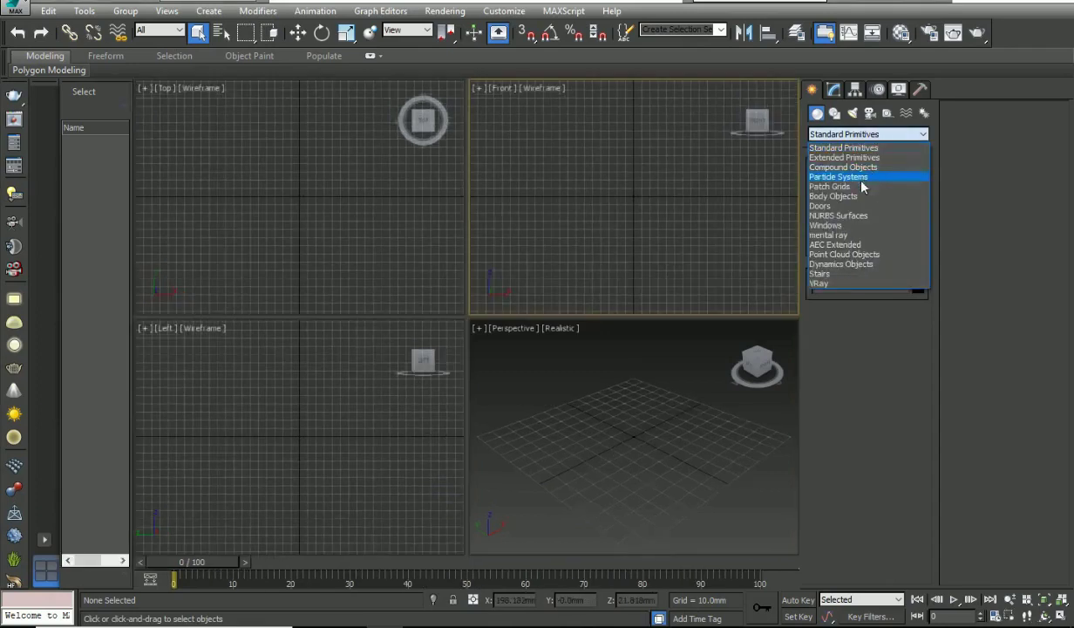
{"action": "left_click", "coordinate": [833, 275]}
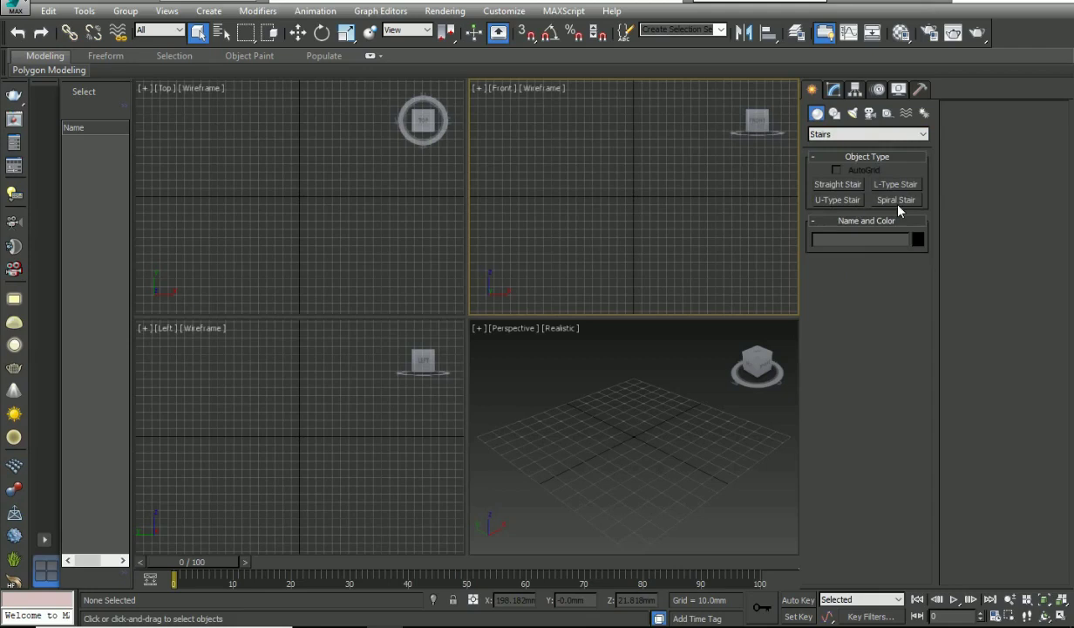
{"action": "left_click", "coordinate": [837, 185]}
{"action": "scroll", "coordinate": [313, 278], "scroll_direction": "down", "scroll_amount": 2}
{"action": "left_click_drag", "start_coordinate": [288, 281], "coordinate": [292, 217]}
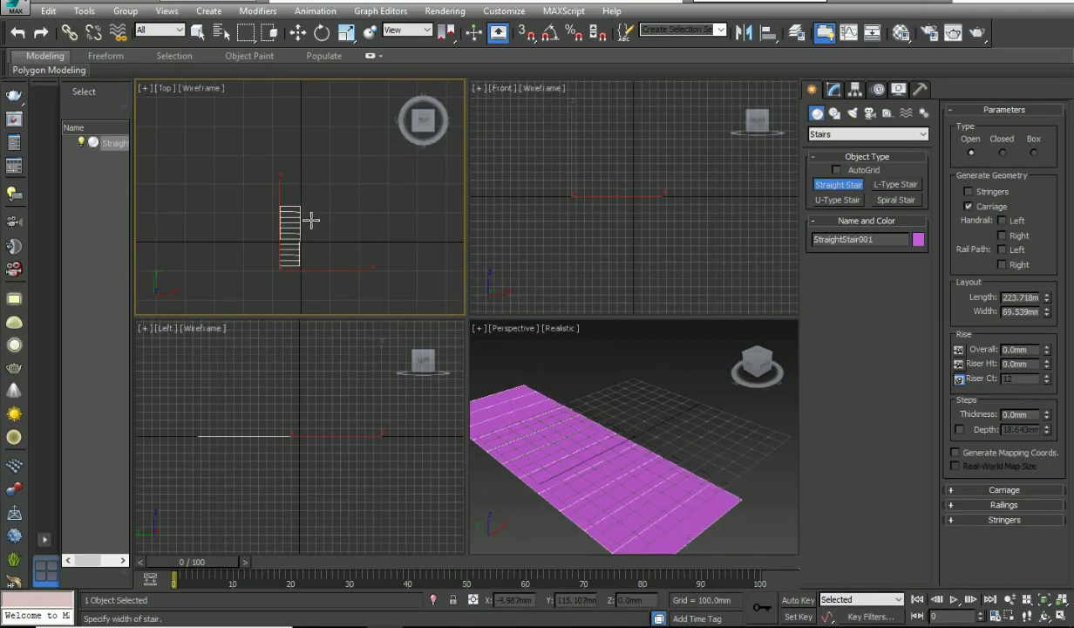
{"action": "left_click", "coordinate": [312, 220]}
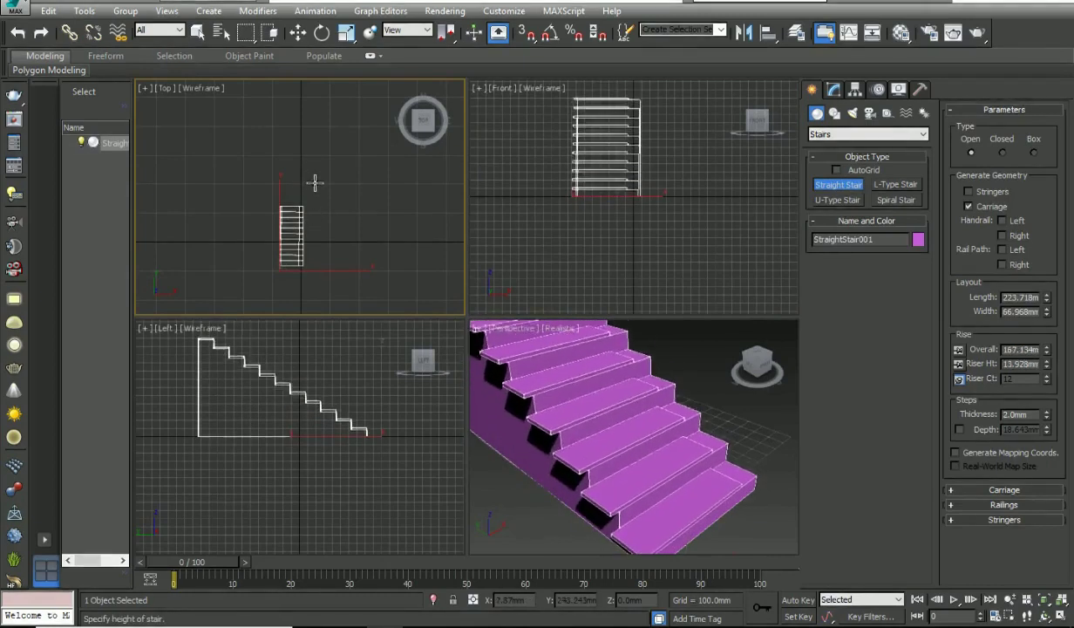
{"action": "left_click", "coordinate": [315, 186]}
- Maximize the Perspective view with the whole stair framed and end the stair creation
{"action": "right_click", "coordinate": [725, 419]}
{"action": "scroll", "coordinate": [667, 432], "scroll_direction": "down", "scroll_amount": 4}
{"action": "middle_click_drag", "start_coordinate": [659, 459], "coordinate": [652, 444]}
{"action": "scroll", "coordinate": [652, 444], "scroll_direction": "up", "scroll_amount": 2}
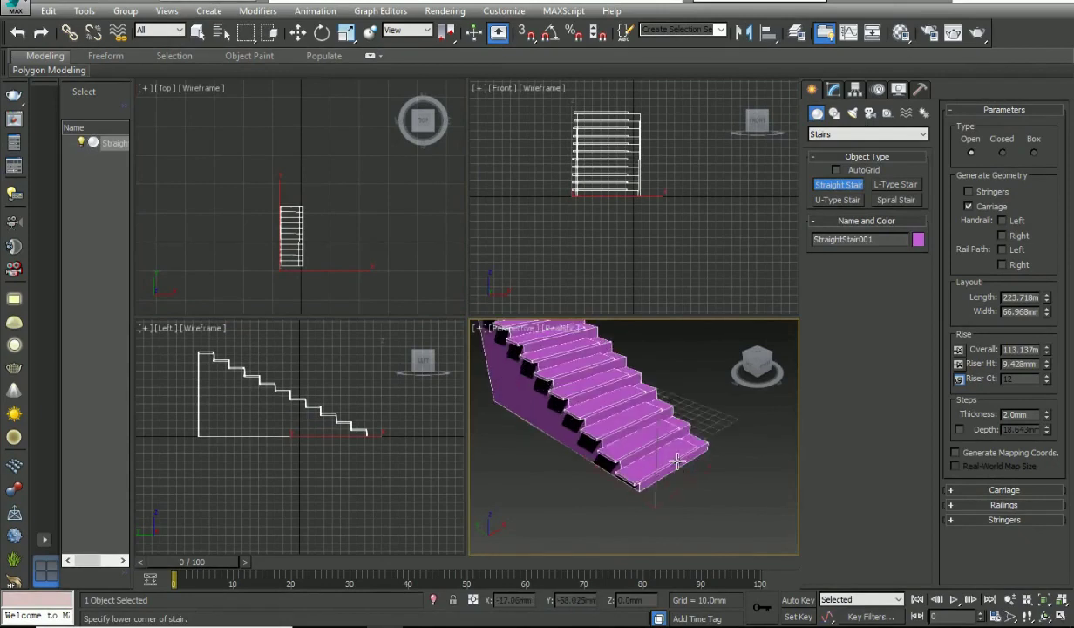
{"action": "key", "text": "alt+w"}
{"action": "scroll", "coordinate": [652, 482], "scroll_direction": "down", "scroll_amount": 3}
{"action": "scroll", "coordinate": [569, 468], "scroll_direction": "up", "scroll_amount": 1}
{"action": "right_click", "coordinate": [593, 296]}
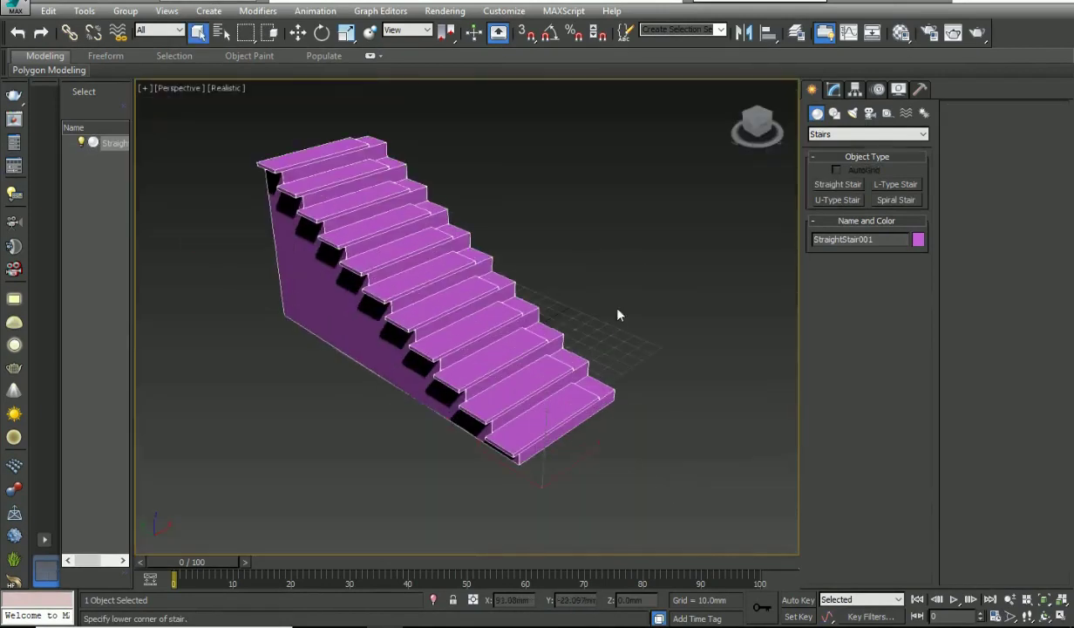
{"action": "middle_click_drag", "start_coordinate": [562, 380], "coordinate": [435, 395], "text": "alt"}
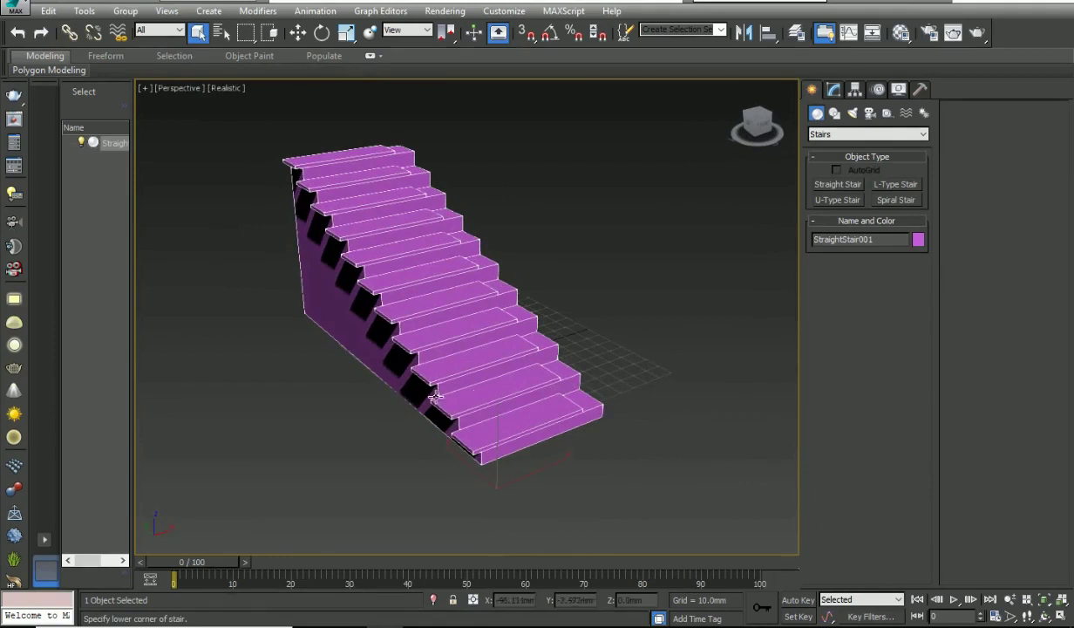
- Try the Closed and Box types on the straight stair and return it to Open
{"action": "left_click", "coordinate": [832, 91]}
{"action": "left_click", "coordinate": [866, 345]}
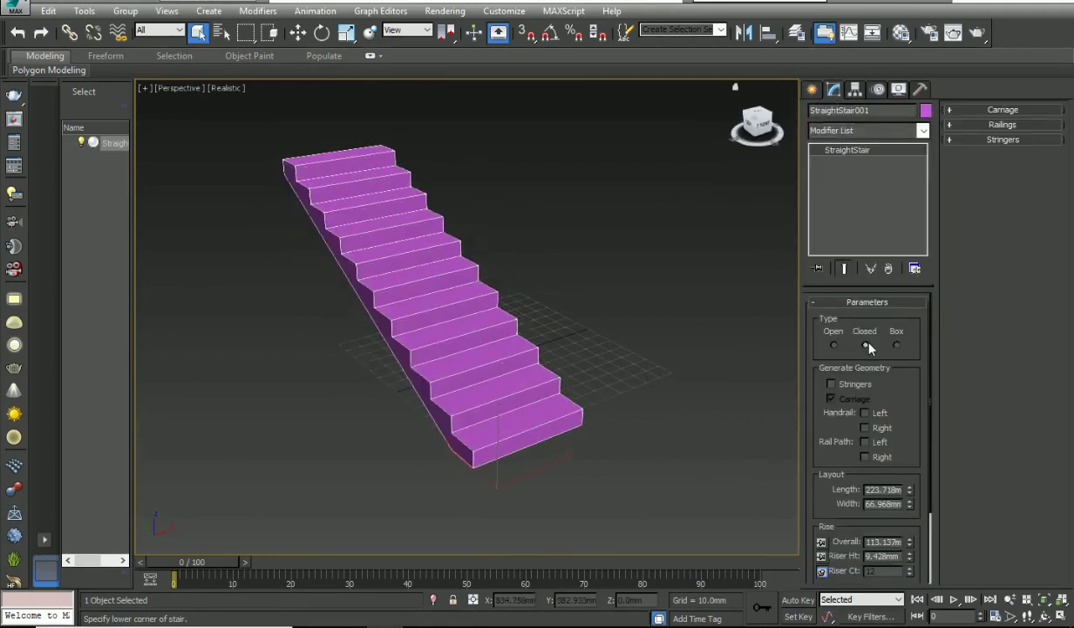
{"action": "mouse_move", "coordinate": [503, 364]}
{"action": "middle_mouse_down", "text": "alt"}
{"action": "mouse_move", "coordinate": [538, 324]}
{"action": "mouse_move", "coordinate": [587, 311]}
{"action": "mouse_move", "coordinate": [600, 359]}
{"action": "mouse_move", "coordinate": [514, 382]}
{"action": "middle_mouse_up", "text": "alt"}
{"action": "left_click", "coordinate": [896, 346]}
{"action": "middle_click_drag", "start_coordinate": [436, 331], "coordinate": [411, 432], "text": "alt"}
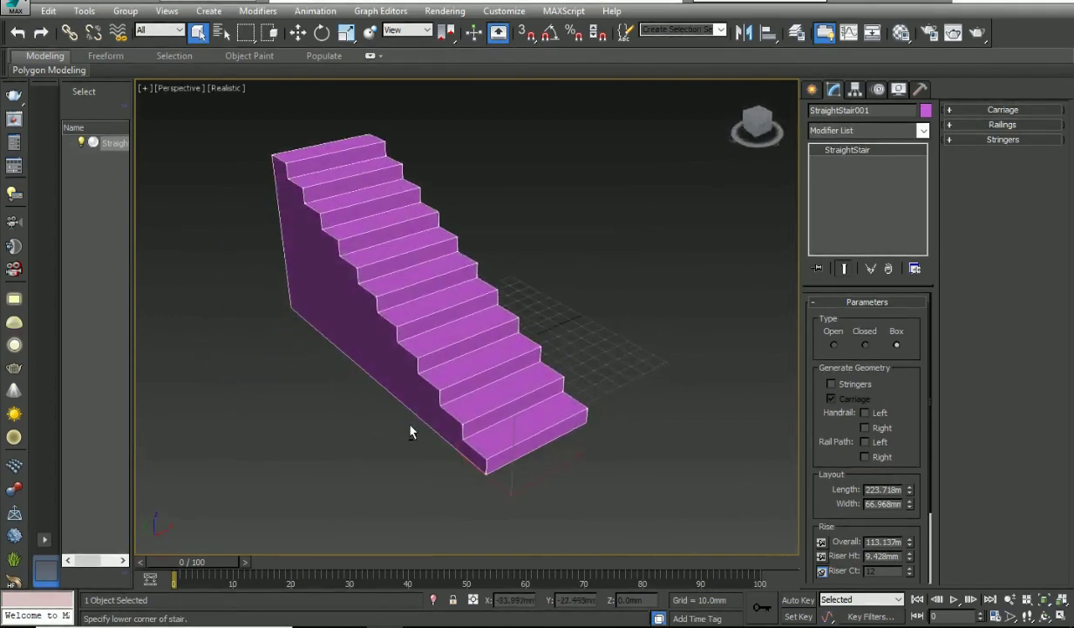
{"action": "left_click", "coordinate": [834, 344]}
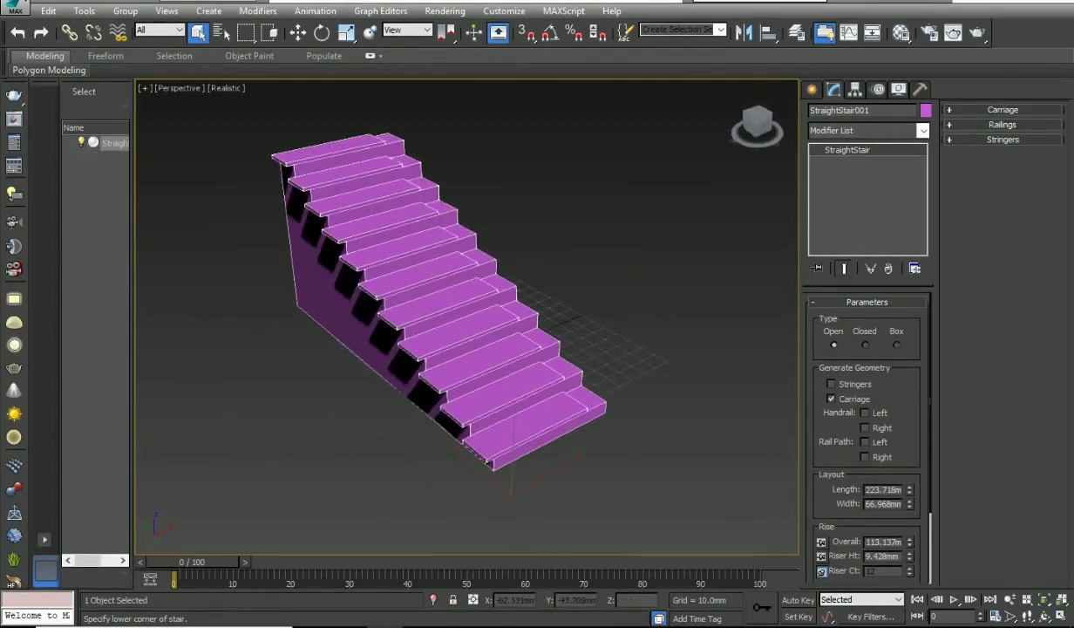
- Set the stair's layout length to about 205.8 mm and its width to about 99.8 mm
{"action": "scroll", "coordinate": [910, 432], "scroll_direction": "down", "scroll_amount": 1}
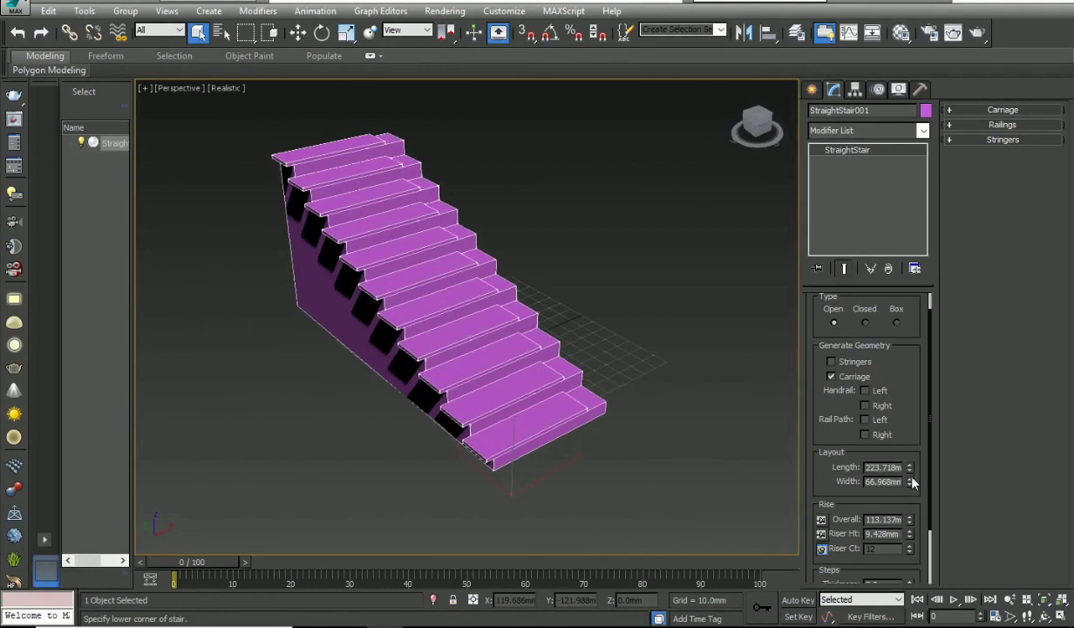
{"action": "mouse_move", "coordinate": [910, 469]}
{"action": "left_mouse_down"}
{"action": "mouse_move", "coordinate": [913, 451]}
{"action": "mouse_move", "coordinate": [933, 481]}
{"action": "mouse_move", "coordinate": [929, 471]}
{"action": "mouse_move", "coordinate": [912, 523]}
{"action": "mouse_move", "coordinate": [916, 475]}
{"action": "mouse_move", "coordinate": [926, 488]}
{"action": "mouse_move", "coordinate": [988, 333]}
{"action": "mouse_move", "coordinate": [907, 449]}
{"action": "left_mouse_up"}
{"action": "mouse_move", "coordinate": [462, 421]}
{"action": "middle_mouse_down", "text": "alt"}
{"action": "mouse_move", "coordinate": [456, 389]}
{"action": "mouse_move", "coordinate": [460, 405]}
{"action": "middle_mouse_up", "text": "alt"}
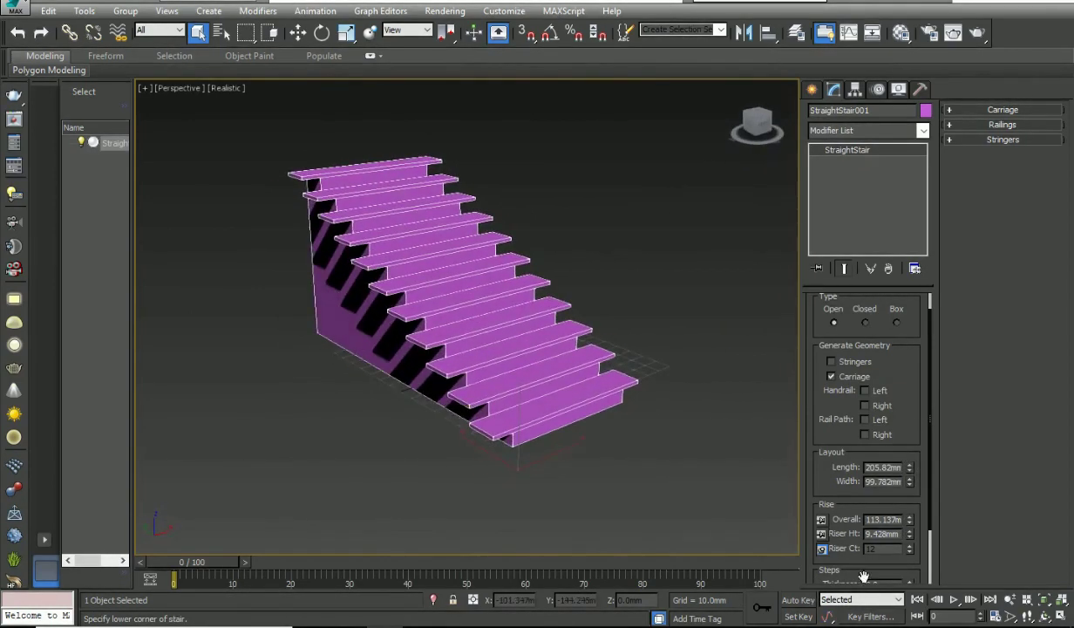
- Adjust the stair's overall rise to about 117.1 mm, with a riser height of about 9.76 mm
{"action": "scroll", "coordinate": [932, 556], "scroll_direction": "down", "scroll_amount": 1}
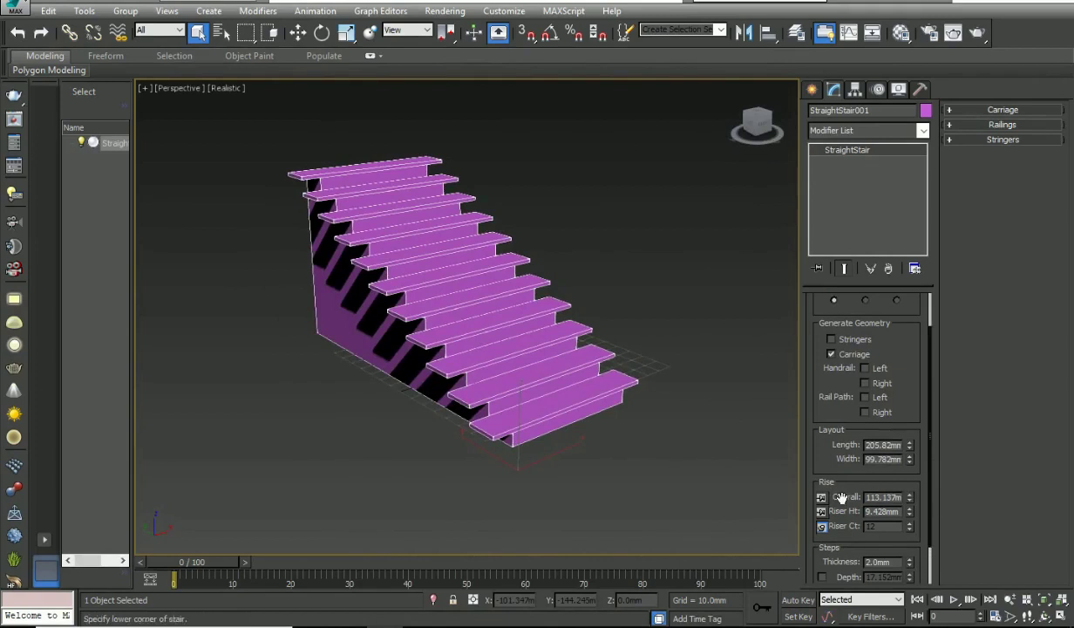
{"action": "left_click_drag", "start_coordinate": [911, 498], "coordinate": [930, 467]}
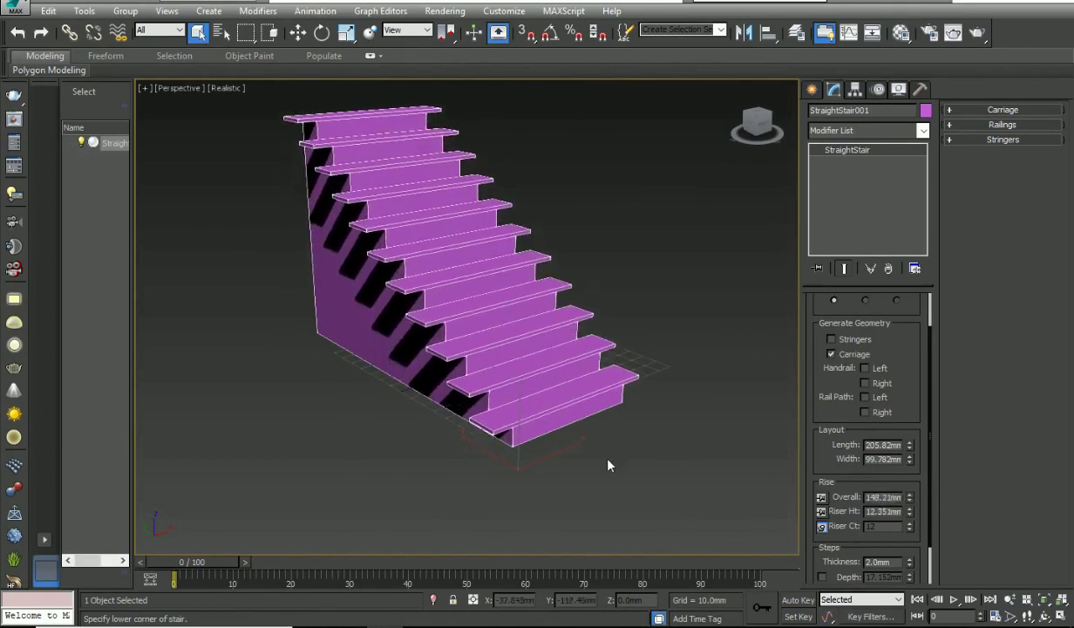
{"action": "middle_click_drag", "start_coordinate": [609, 466], "coordinate": [633, 529]}
{"action": "left_click_drag", "start_coordinate": [910, 513], "coordinate": [927, 545]}
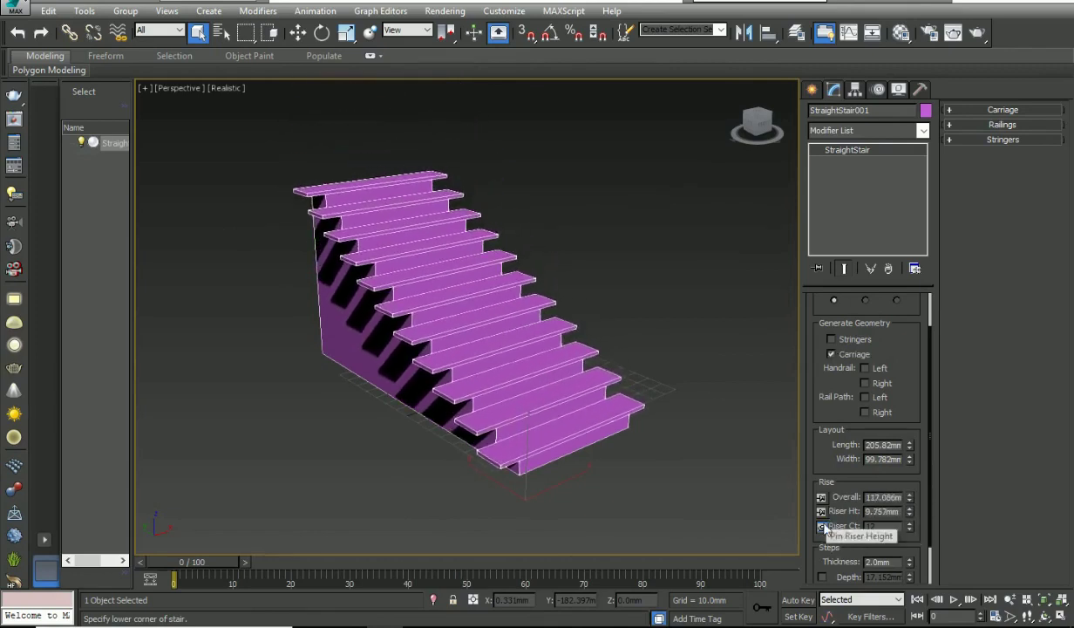
- Pin the riser height, try a higher riser count, and undo the count back to 12
{"action": "left_click", "coordinate": [821, 513]}
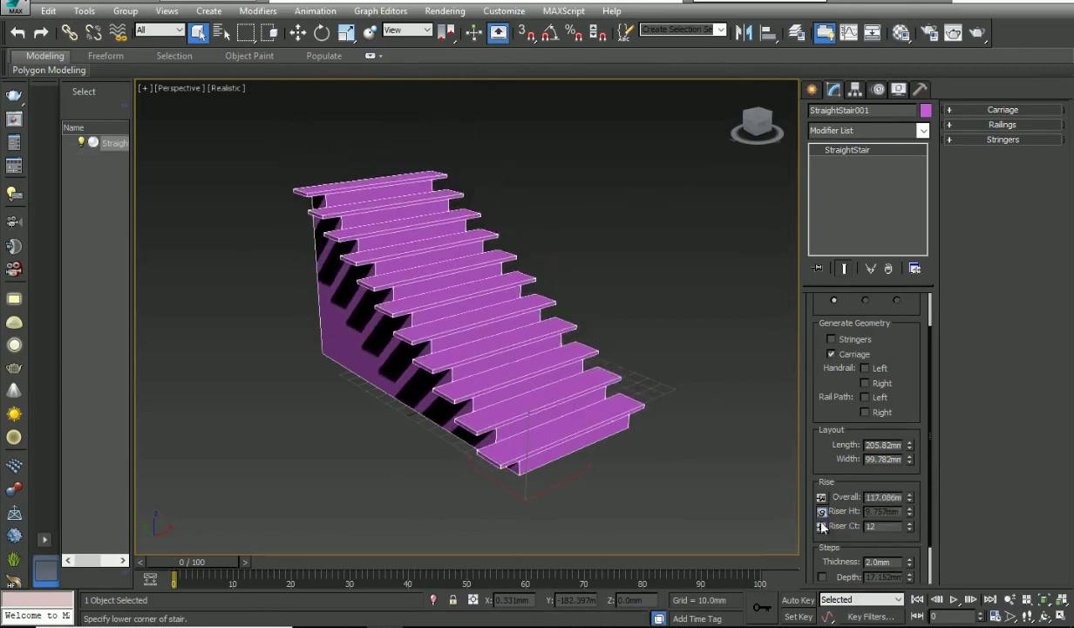
{"action": "left_click", "coordinate": [910, 524]}
{"action": "left_click", "coordinate": [910, 523]}
{"action": "left_click", "coordinate": [910, 523]}
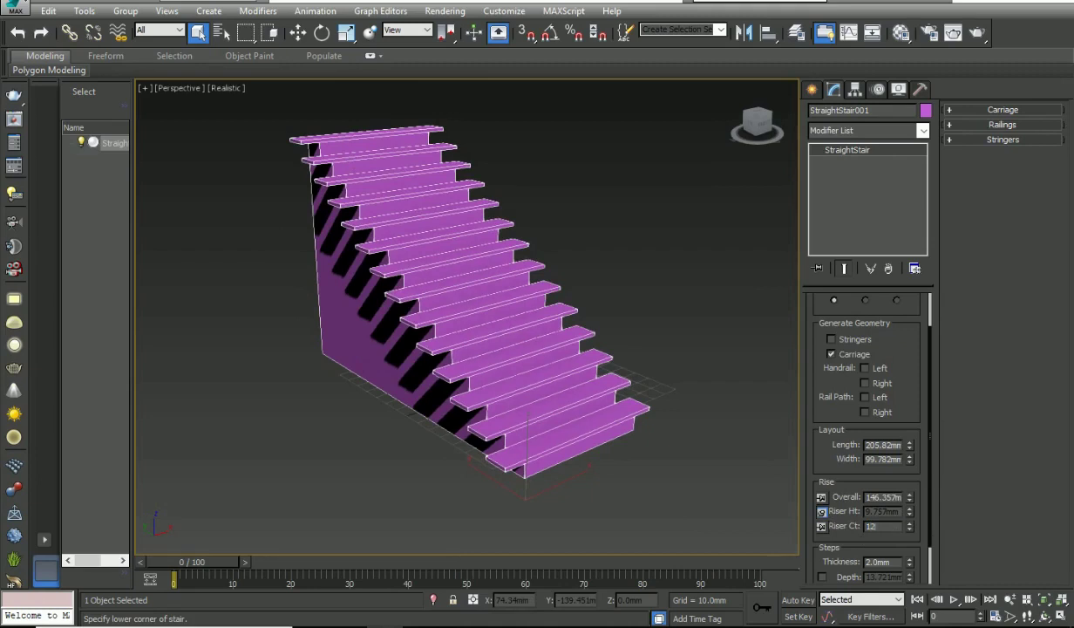
{"action": "key", "text": "ctrl+z"}
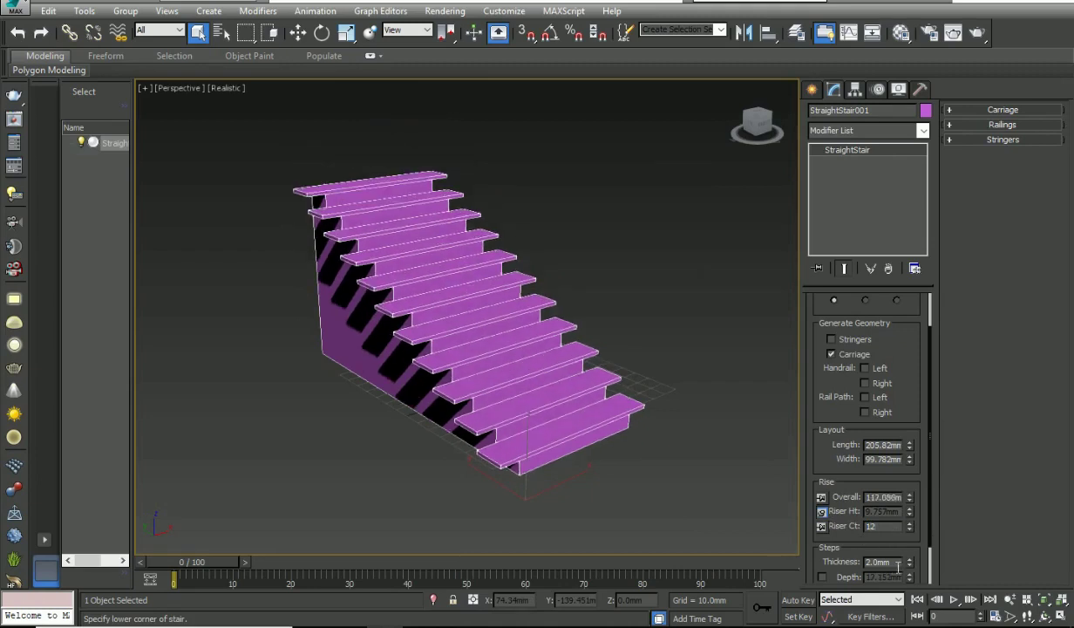
- Try another step thickness on the stair and set it back to 2 mm
{"action": "scroll", "coordinate": [482, 465], "scroll_direction": "up", "scroll_amount": 5}
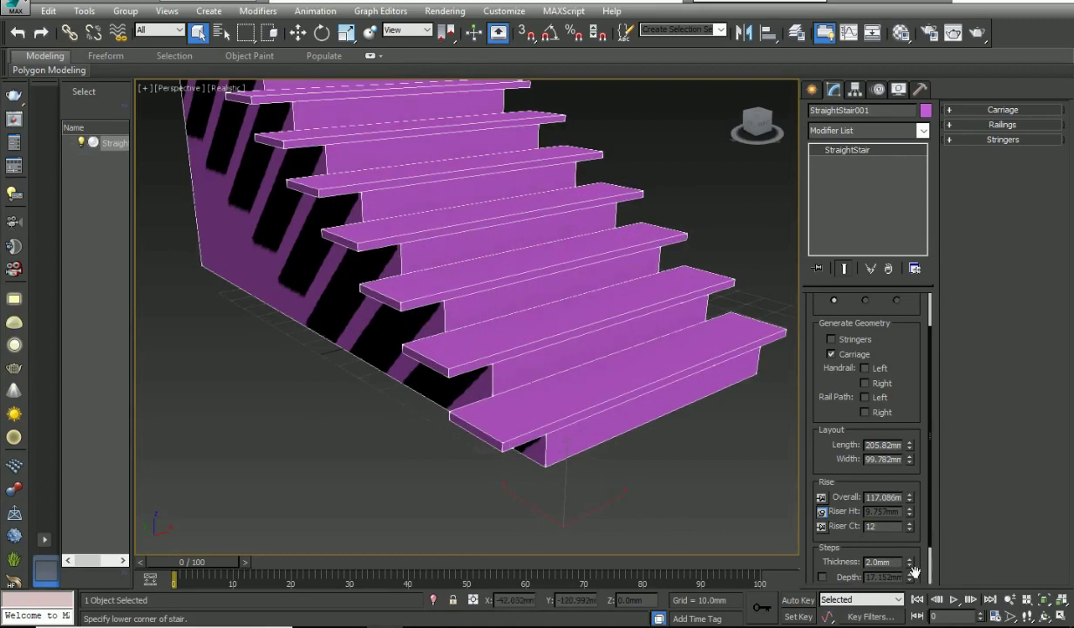
{"action": "mouse_move", "coordinate": [912, 565]}
{"action": "left_mouse_down"}
{"action": "mouse_move", "coordinate": [912, 587]}
{"action": "mouse_move", "coordinate": [912, 573]}
{"action": "left_mouse_up"}
{"action": "scroll", "coordinate": [561, 465], "scroll_direction": "down", "scroll_amount": 3}
{"action": "left_click", "coordinate": [882, 562]}
{"action": "type", "text": "2"}
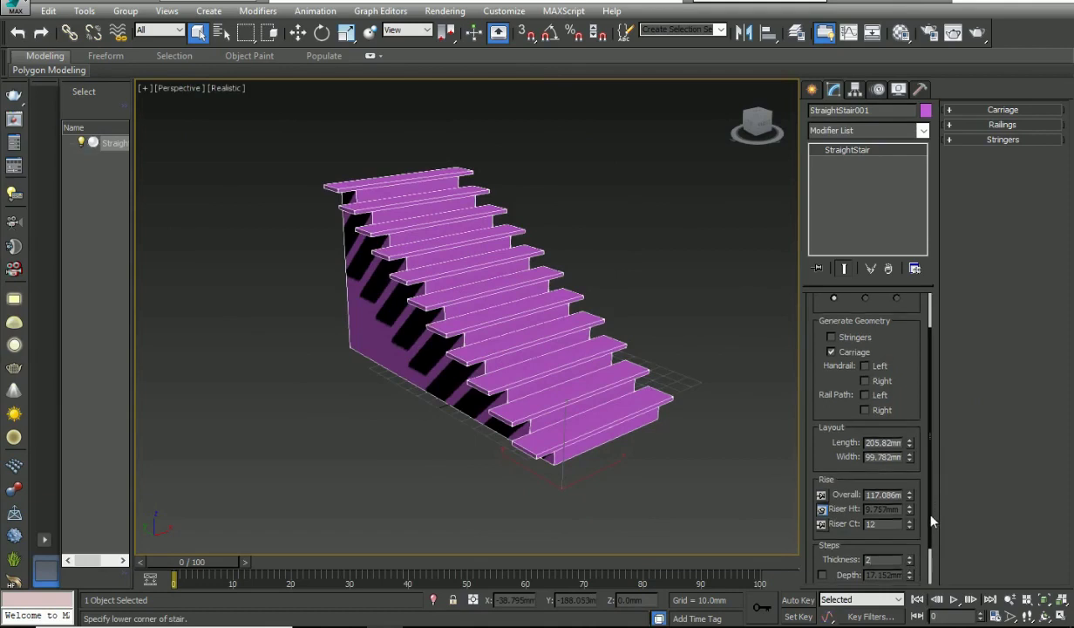
- Set the stair carriage's depth to about 2.05 mm and its width to about 52.6 mm
{"action": "scroll", "coordinate": [930, 523], "scroll_direction": "down", "scroll_amount": 2}
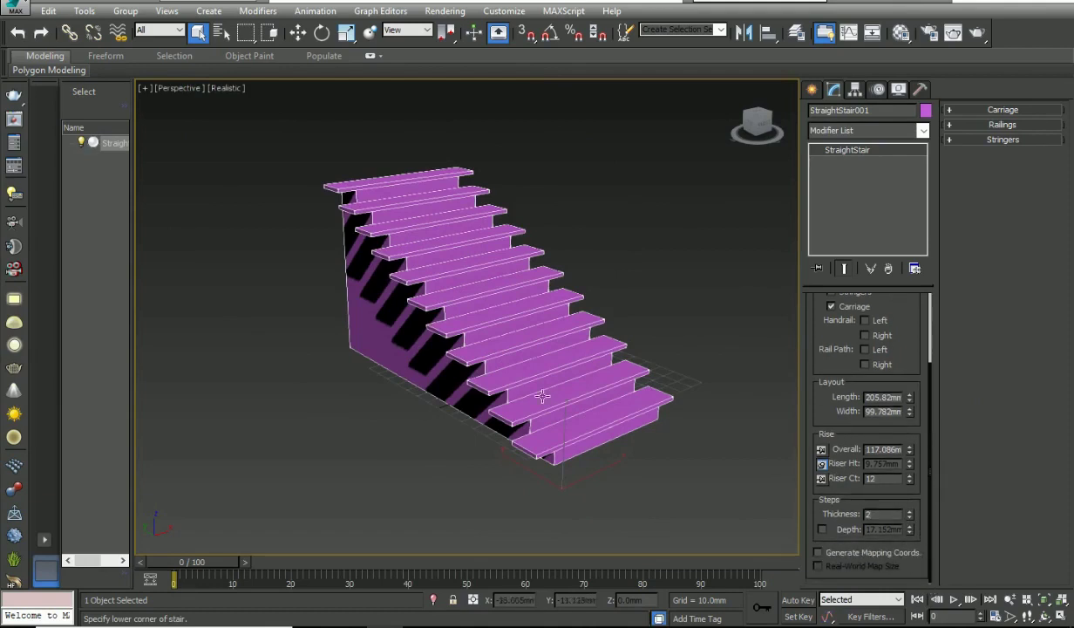
{"action": "left_click", "coordinate": [983, 111]}
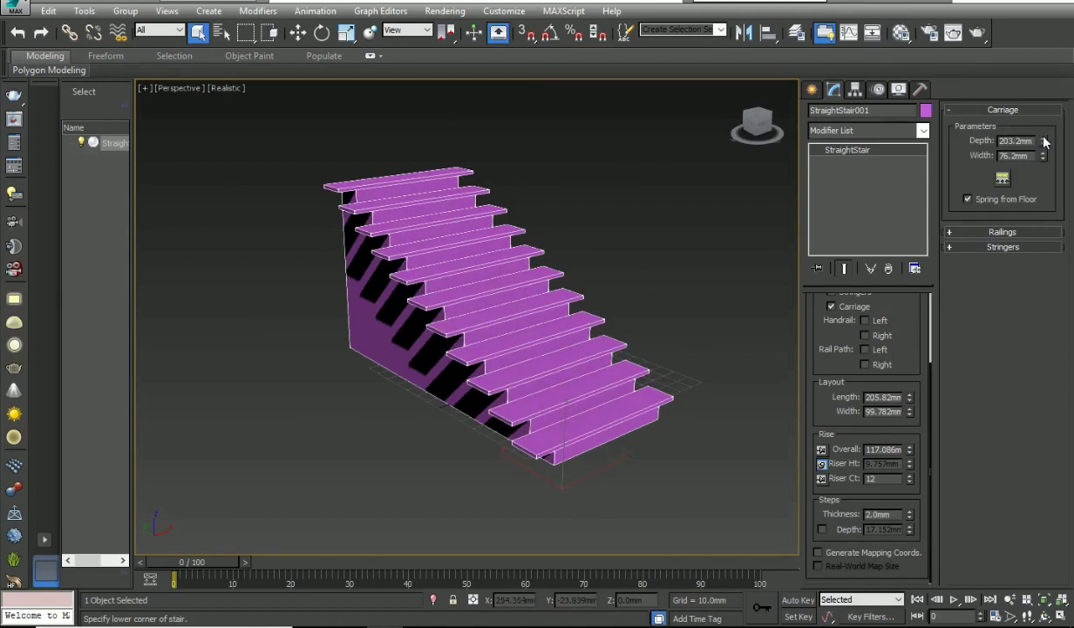
{"action": "left_click_drag", "start_coordinate": [1045, 143], "coordinate": [1030, 213]}
{"action": "middle_click_drag", "start_coordinate": [533, 388], "coordinate": [456, 309], "text": "alt"}
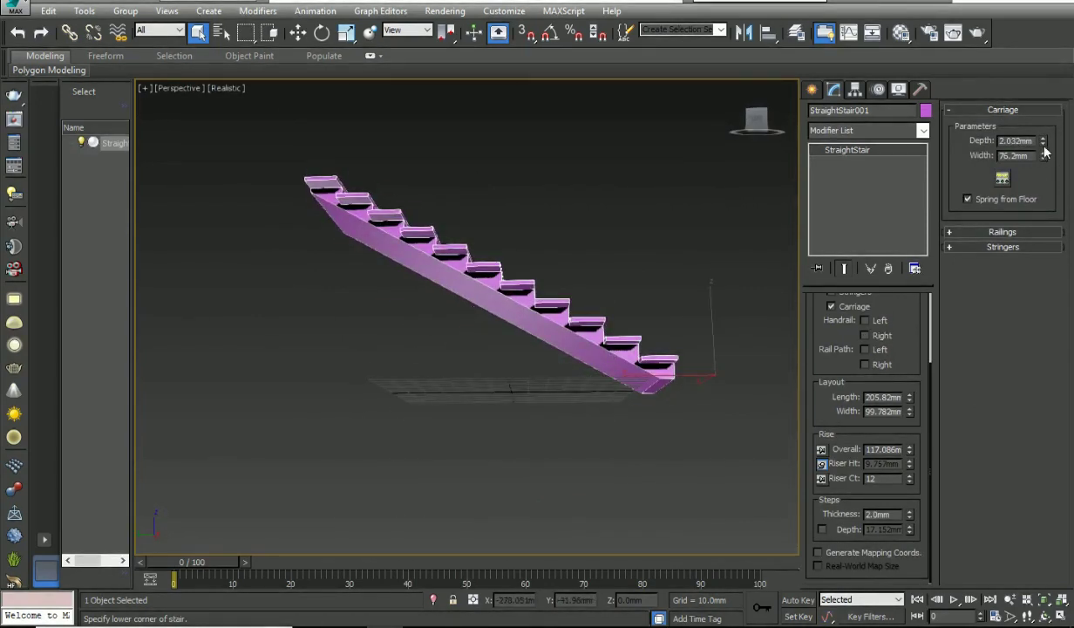
{"action": "left_click_drag", "start_coordinate": [1044, 140], "coordinate": [1071, 155]}
{"action": "middle_click_drag", "start_coordinate": [547, 367], "coordinate": [414, 425], "text": "alt"}
{"action": "middle_click_drag", "start_coordinate": [628, 231], "coordinate": [607, 242], "text": "alt"}
{"action": "scroll", "coordinate": [530, 286], "scroll_direction": "up", "scroll_amount": 4}
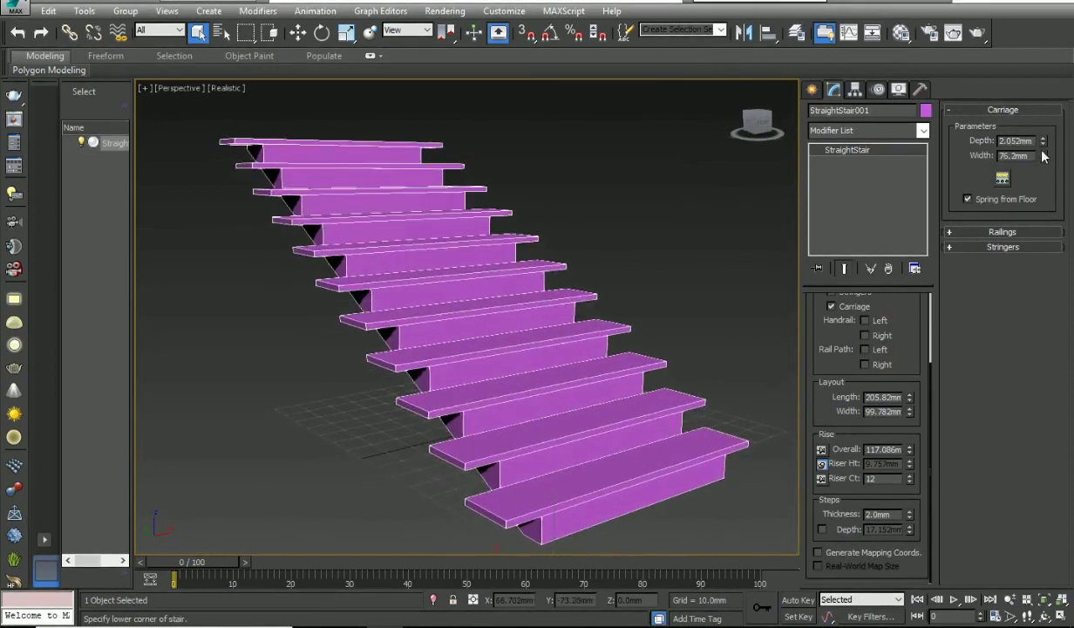
{"action": "left_click_drag", "start_coordinate": [1044, 157], "coordinate": [1030, 177]}
{"action": "middle_click_drag", "start_coordinate": [684, 360], "coordinate": [571, 372], "text": "alt"}
- Show the railing and stringer parameters and add stringers to the stair
{"action": "left_click", "coordinate": [992, 232]}
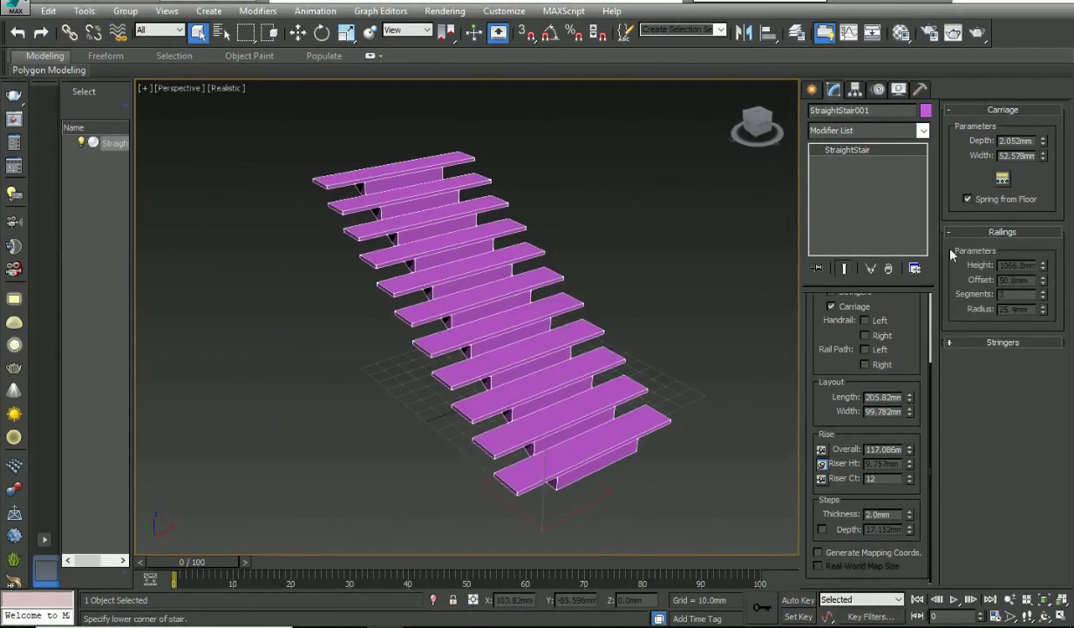
{"action": "left_click", "coordinate": [974, 342]}
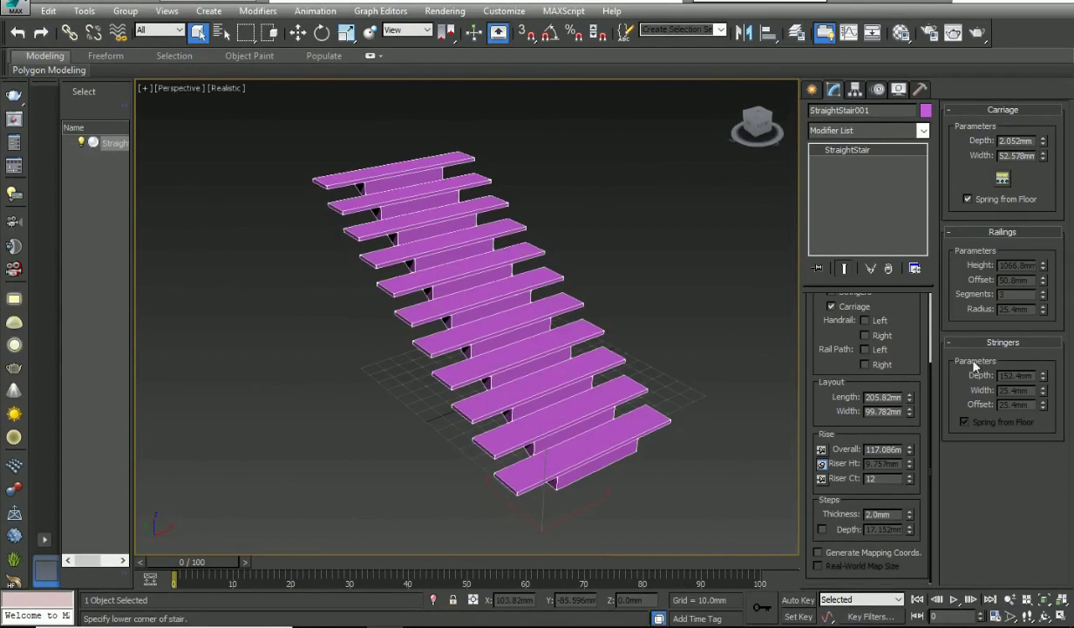
{"action": "scroll", "coordinate": [874, 312], "scroll_direction": "up", "scroll_amount": 1}
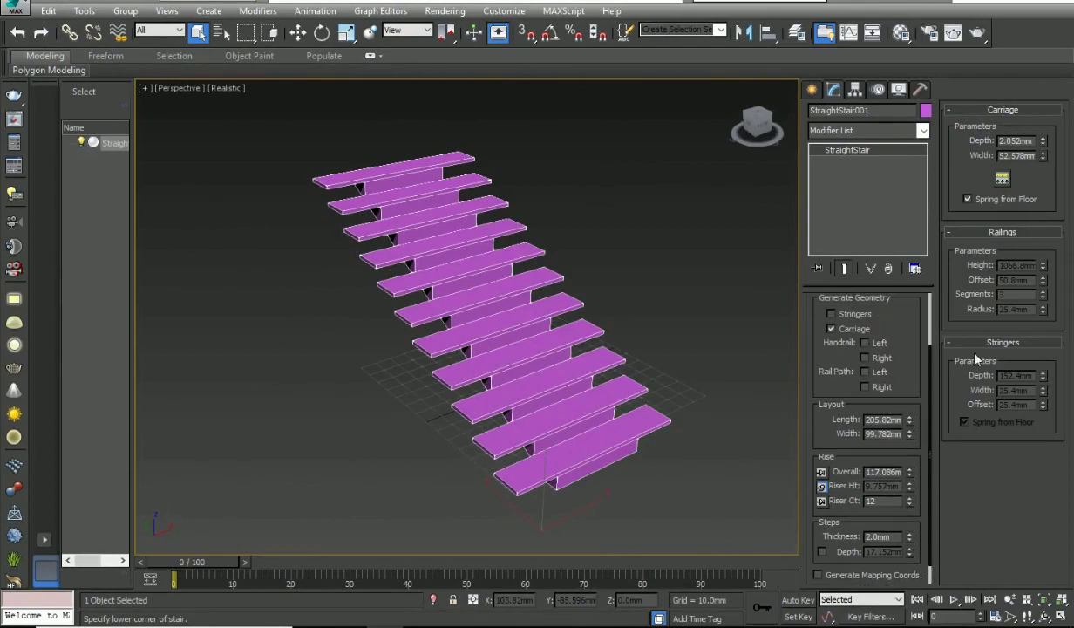
{"action": "left_click", "coordinate": [830, 315]}
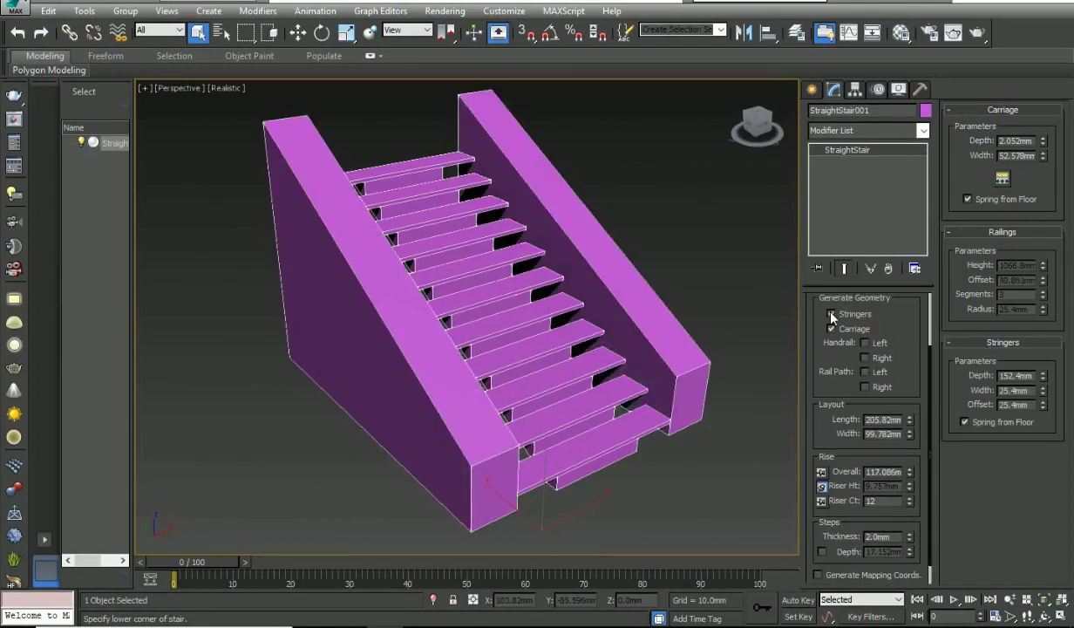
- Adjust the stringers to a depth of about 5.4 mm, a width of 0.52 mm and an offset of 0 mm
{"action": "right_click", "coordinate": [1043, 376]}
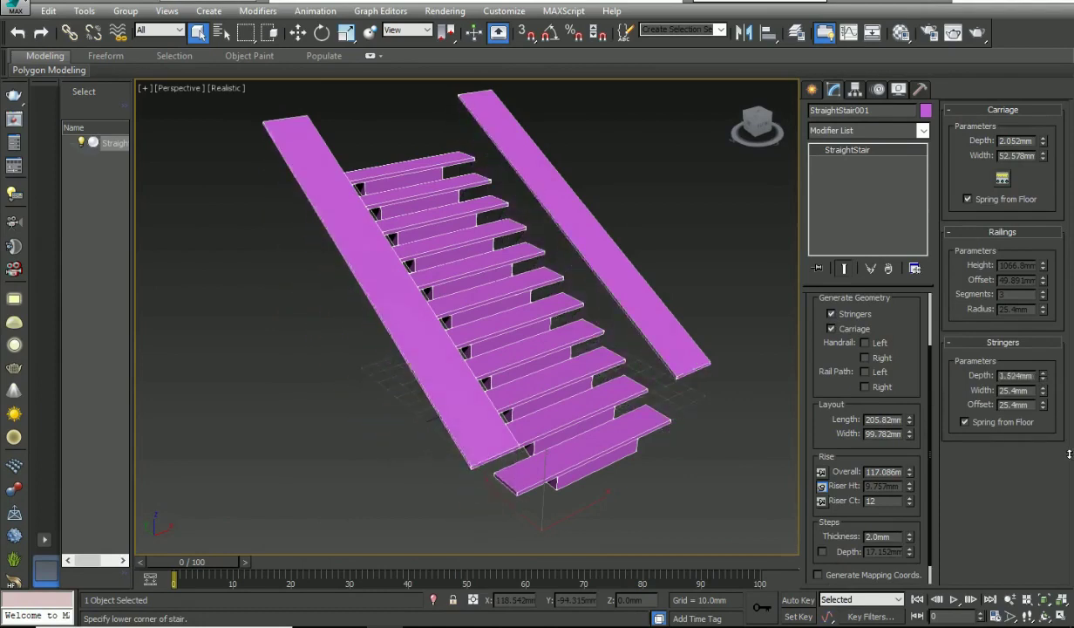
{"action": "right_click", "coordinate": [1044, 393]}
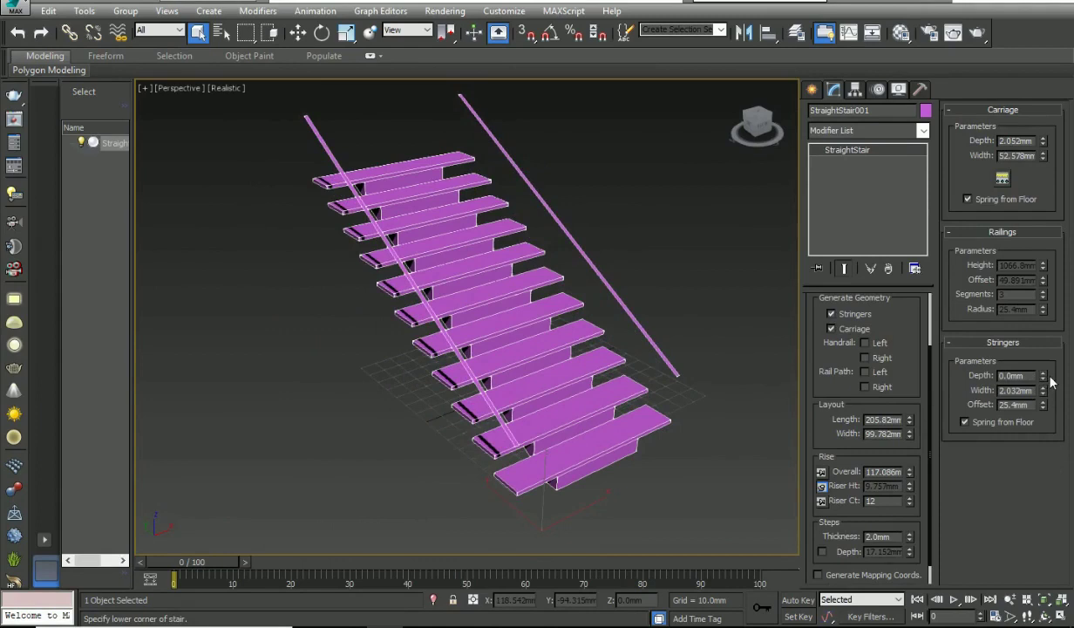
{"action": "left_click_drag", "start_coordinate": [1055, 377], "coordinate": [1064, 315]}
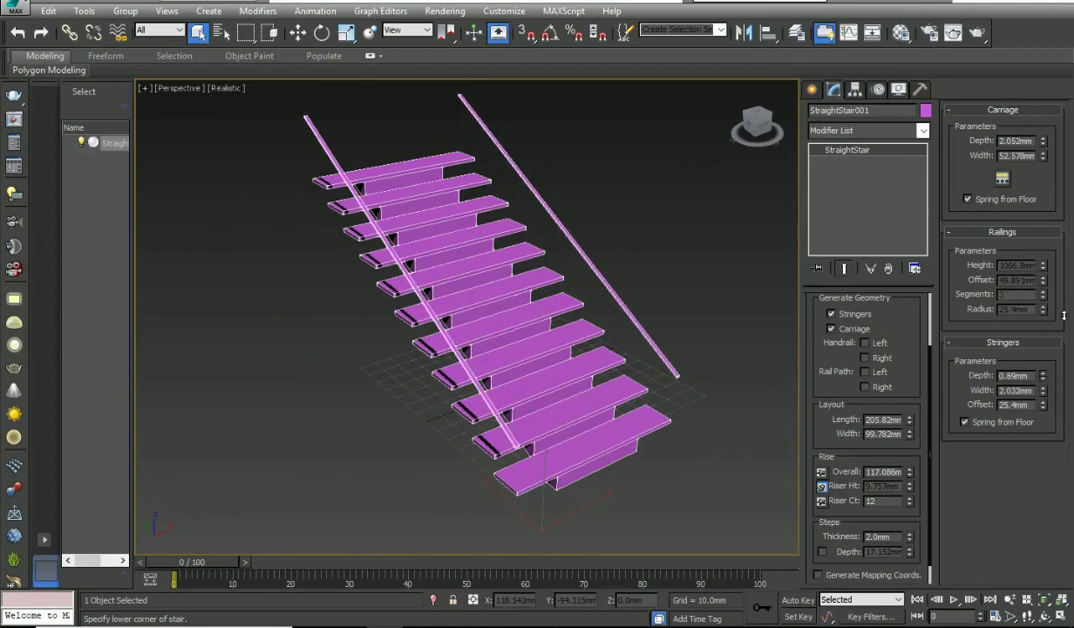
{"action": "left_click_drag", "start_coordinate": [1045, 393], "coordinate": [1045, 388]}
{"action": "right_click", "coordinate": [1043, 405]}
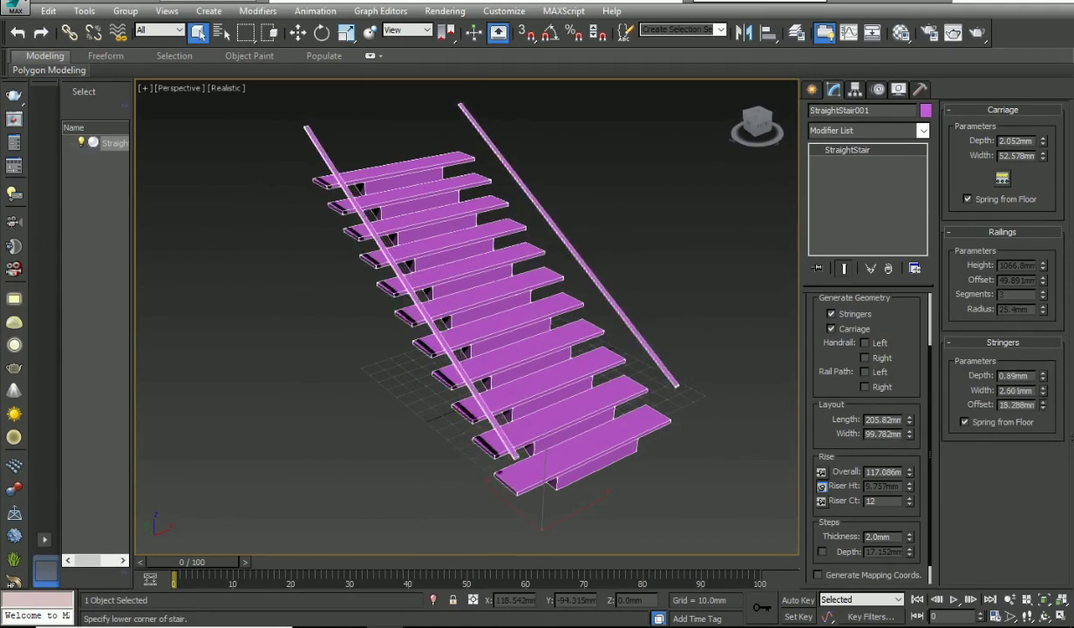
{"action": "left_click_drag", "start_coordinate": [1046, 377], "coordinate": [1050, 460]}
{"action": "left_click_drag", "start_coordinate": [1044, 376], "coordinate": [1019, 46]}
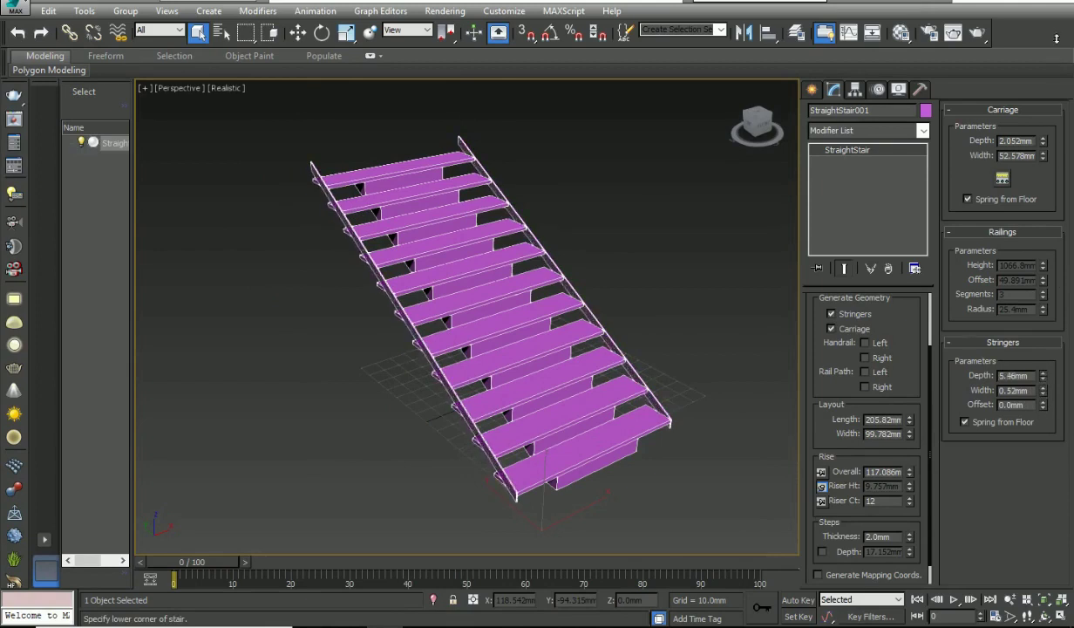
{"action": "middle_click_drag", "start_coordinate": [504, 481], "coordinate": [525, 460], "text": "alt"}
{"action": "middle_click_drag", "start_coordinate": [582, 391], "coordinate": [554, 407], "text": "alt"}
- Hide the finished straight stair in the viewport
{"action": "key", "text": "w"}
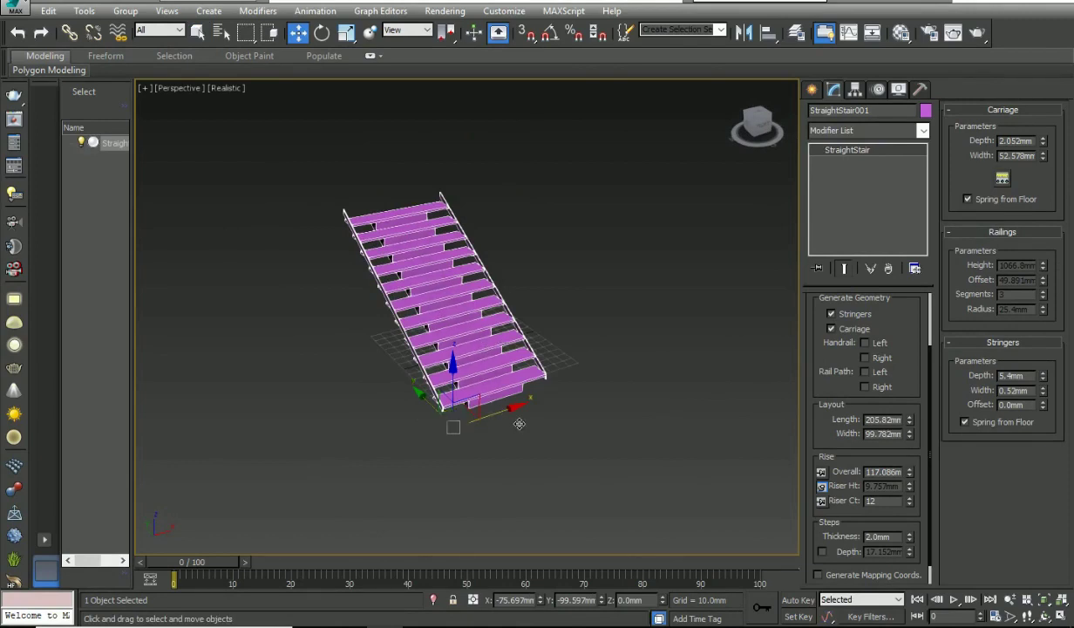
{"action": "right_click", "coordinate": [462, 285]}
{"action": "mouse_move", "coordinate": [503, 439]}
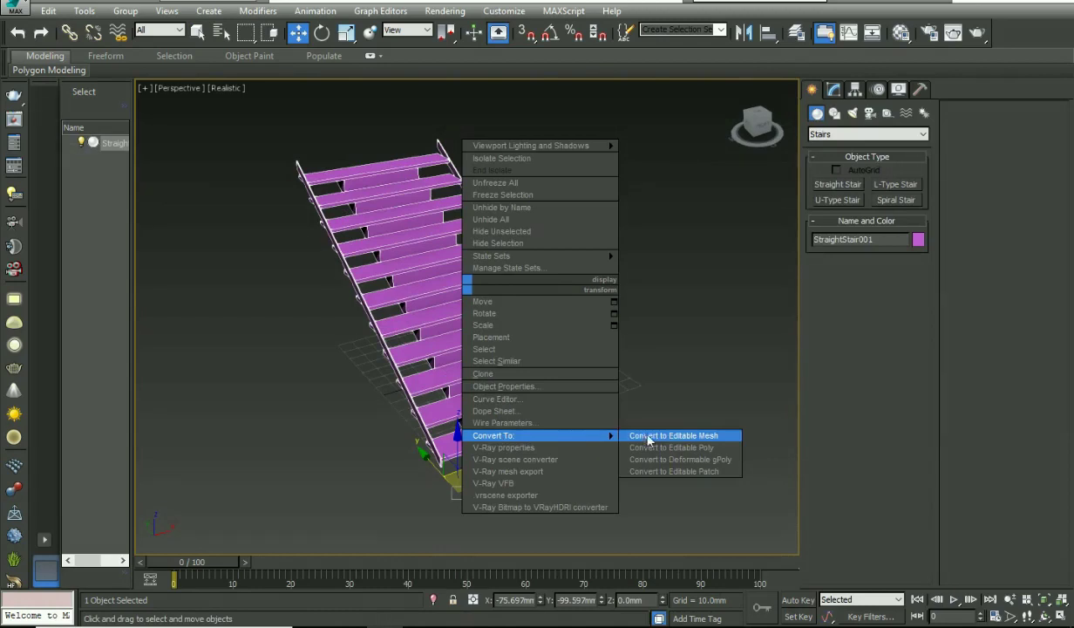
{"action": "left_click", "coordinate": [503, 245]}
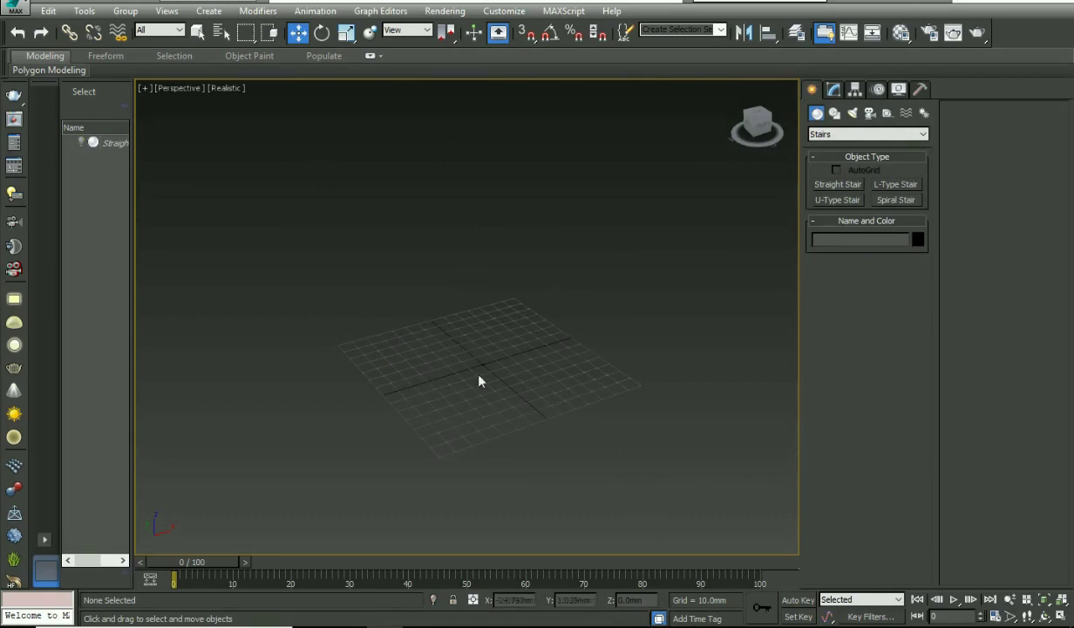
- Create an L-Type Stair with segments about 3588 mm and 2050 mm long and an overall rise of about 2693.5 mm
{"action": "left_click", "coordinate": [894, 185]}
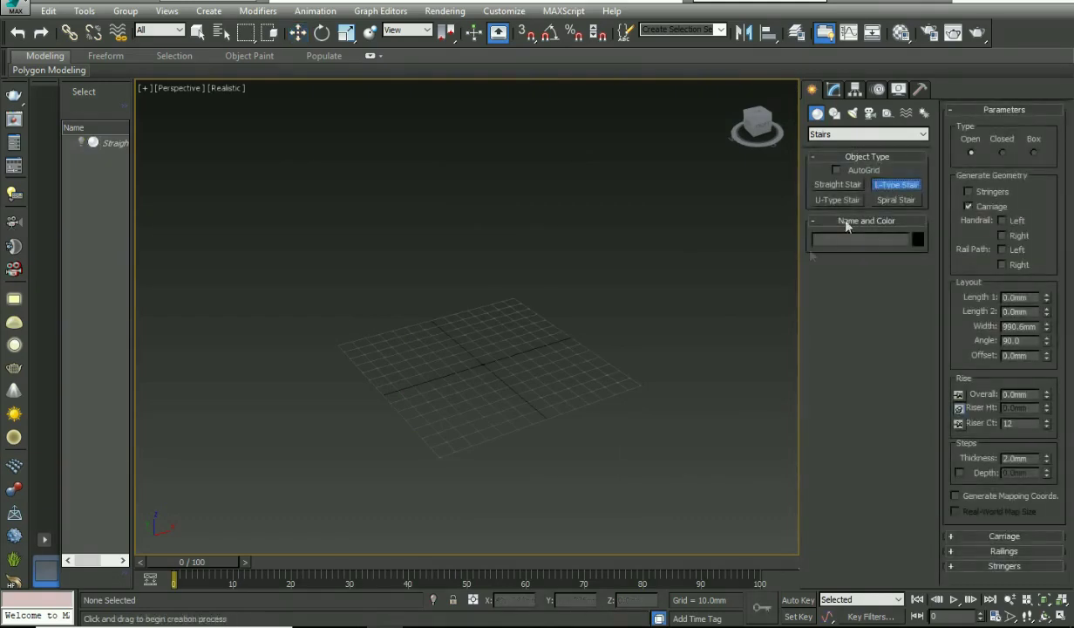
{"action": "left_click", "coordinate": [524, 438]}
{"action": "left_click", "coordinate": [515, 406]}
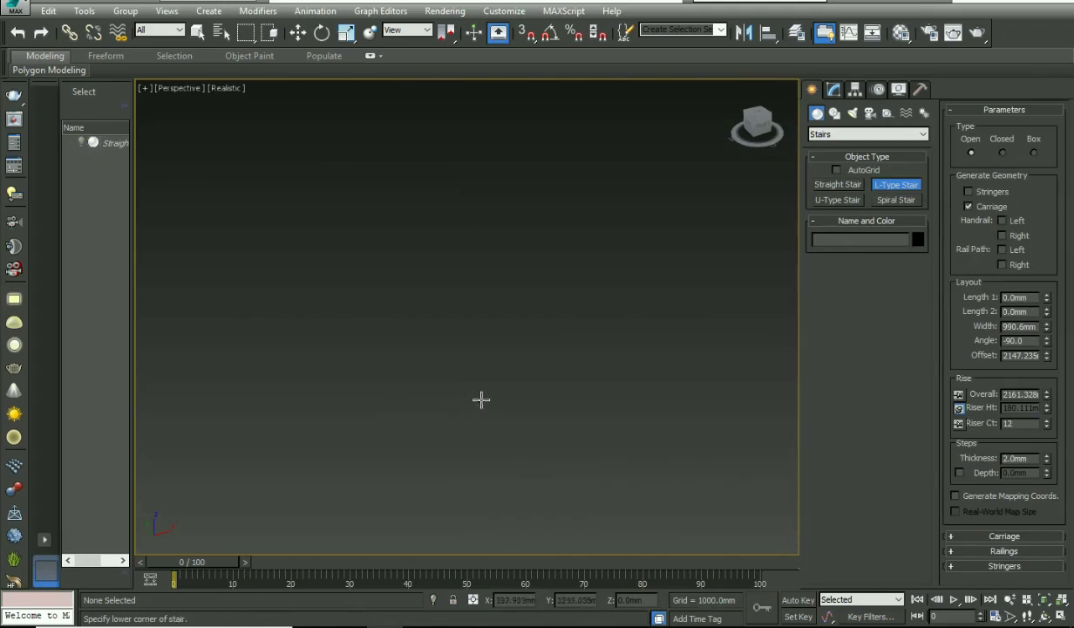
{"action": "left_click_drag", "start_coordinate": [496, 388], "coordinate": [449, 334]}
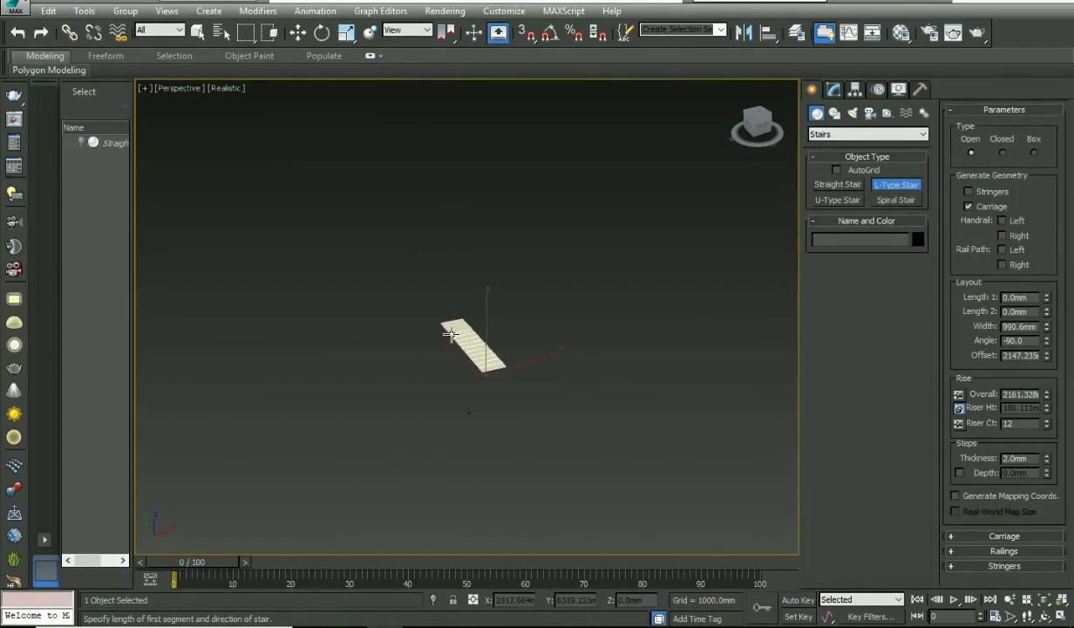
{"action": "left_click_drag", "start_coordinate": [451, 335], "coordinate": [449, 334]}
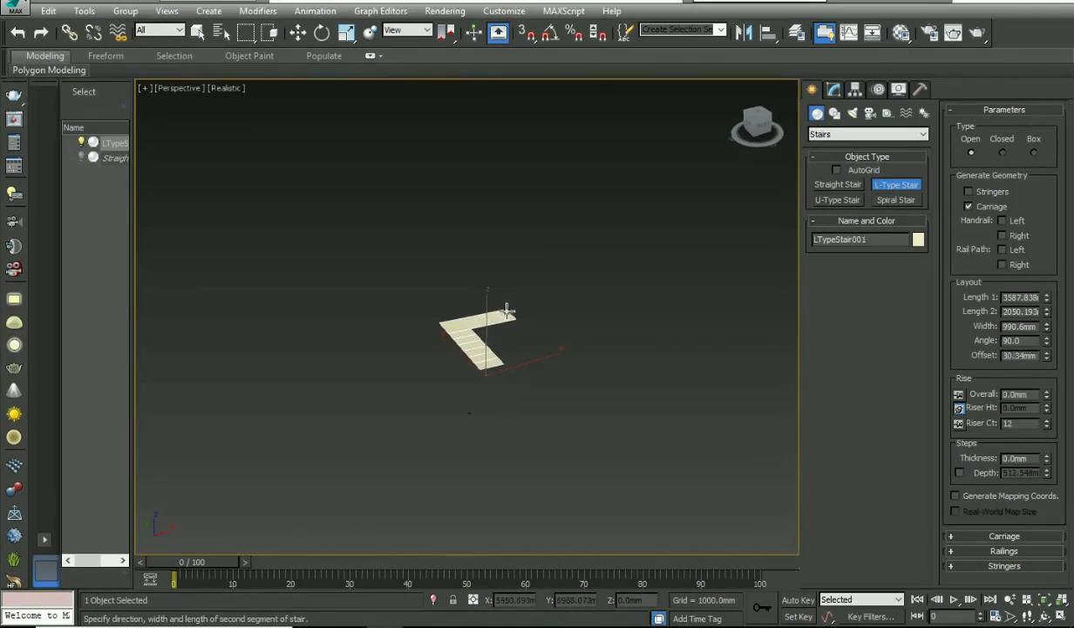
{"action": "left_click", "coordinate": [507, 312]}
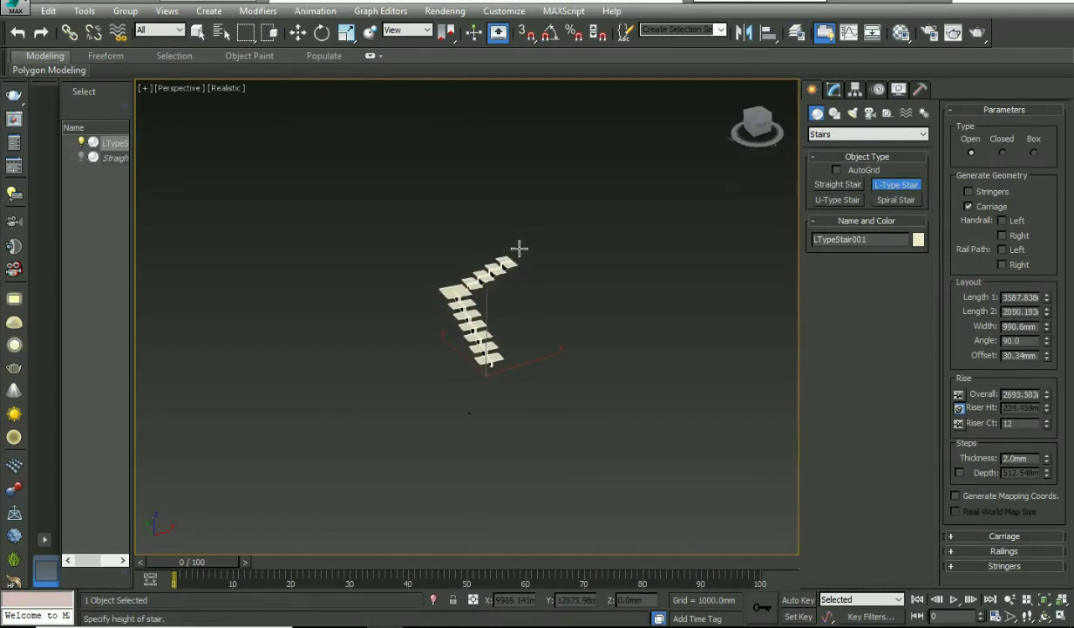
{"action": "left_click", "coordinate": [519, 249]}
{"action": "scroll", "coordinate": [515, 273], "scroll_direction": "up", "scroll_amount": 5}
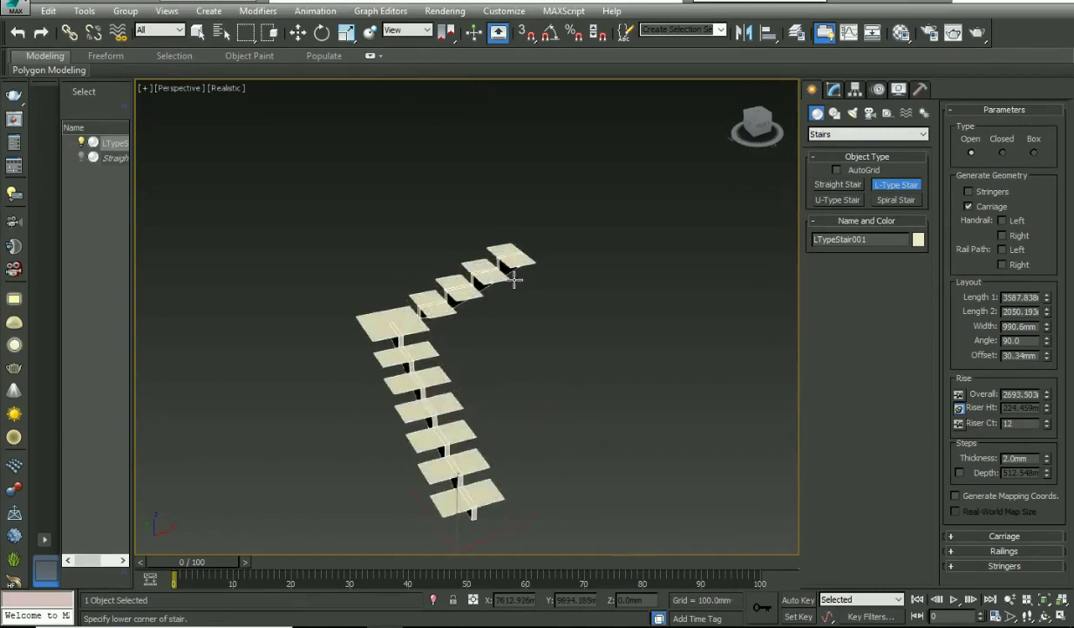
{"action": "right_click", "coordinate": [504, 354]}
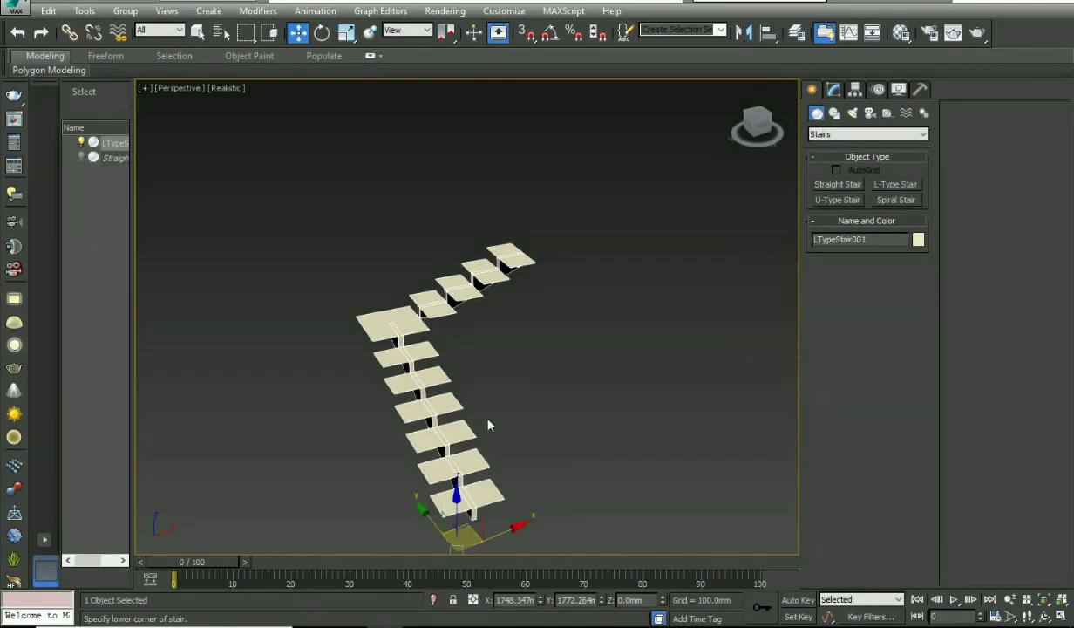
- Show the L-type stair's parameters for modification
{"action": "mouse_move", "coordinate": [489, 425]}
{"action": "middle_mouse_down", "text": "alt"}
{"action": "mouse_move", "coordinate": [505, 391]}
{"action": "mouse_move", "coordinate": [489, 413]}
{"action": "middle_mouse_up", "text": "alt"}
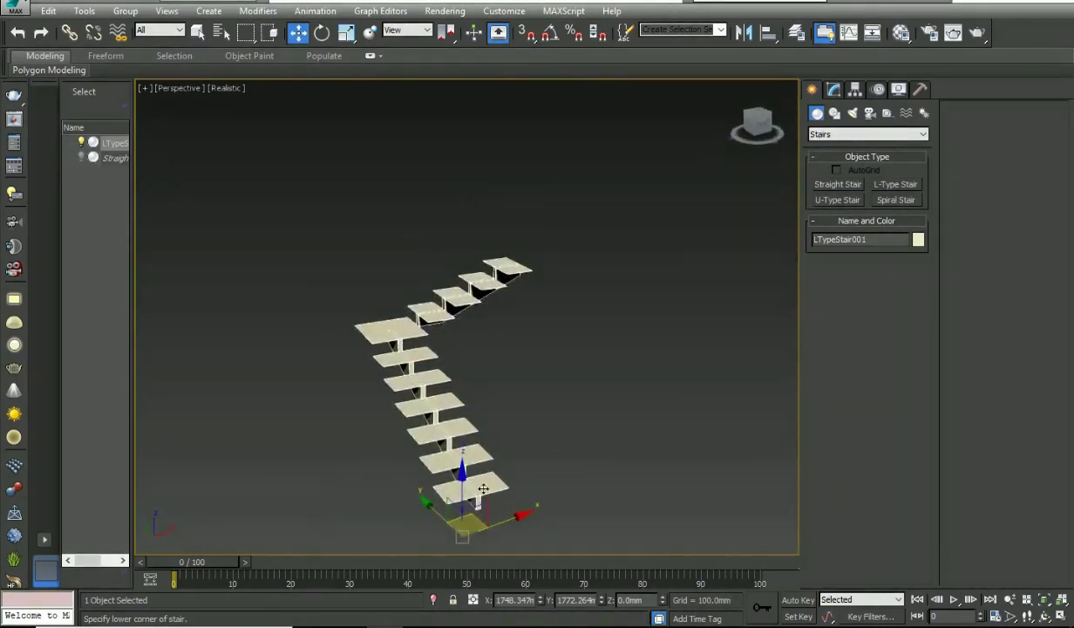
{"action": "scroll", "coordinate": [483, 489], "scroll_direction": "up", "scroll_amount": 2}
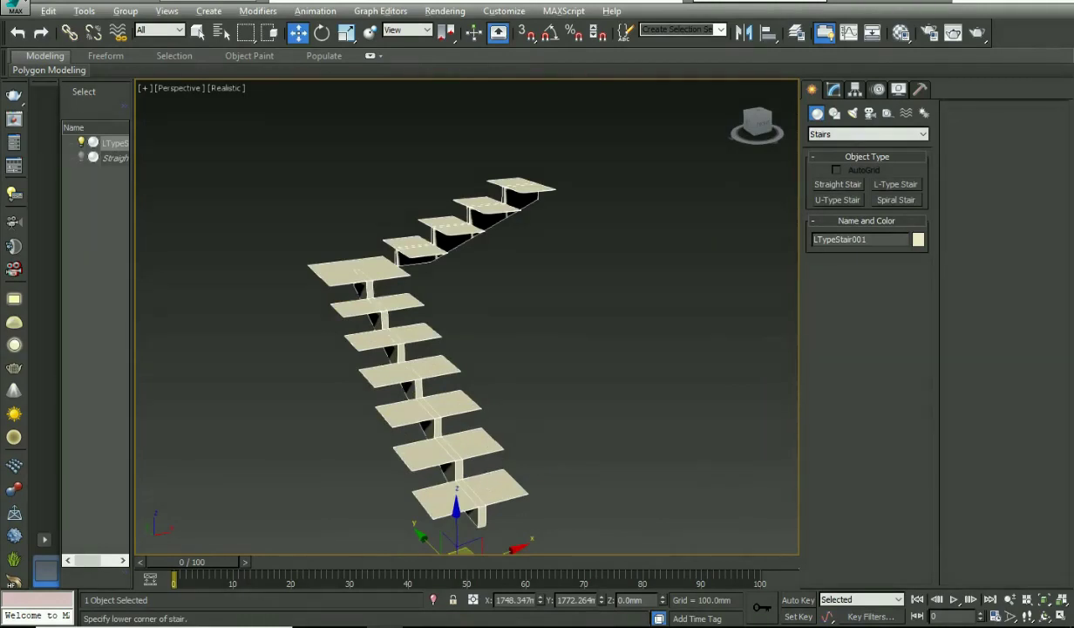
{"action": "mouse_move", "coordinate": [501, 446]}
{"action": "middle_mouse_down", "text": "alt"}
{"action": "mouse_move", "coordinate": [518, 451]}
{"action": "mouse_move", "coordinate": [521, 468]}
{"action": "mouse_move", "coordinate": [510, 431]}
{"action": "mouse_move", "coordinate": [512, 445]}
{"action": "middle_mouse_up", "text": "alt"}
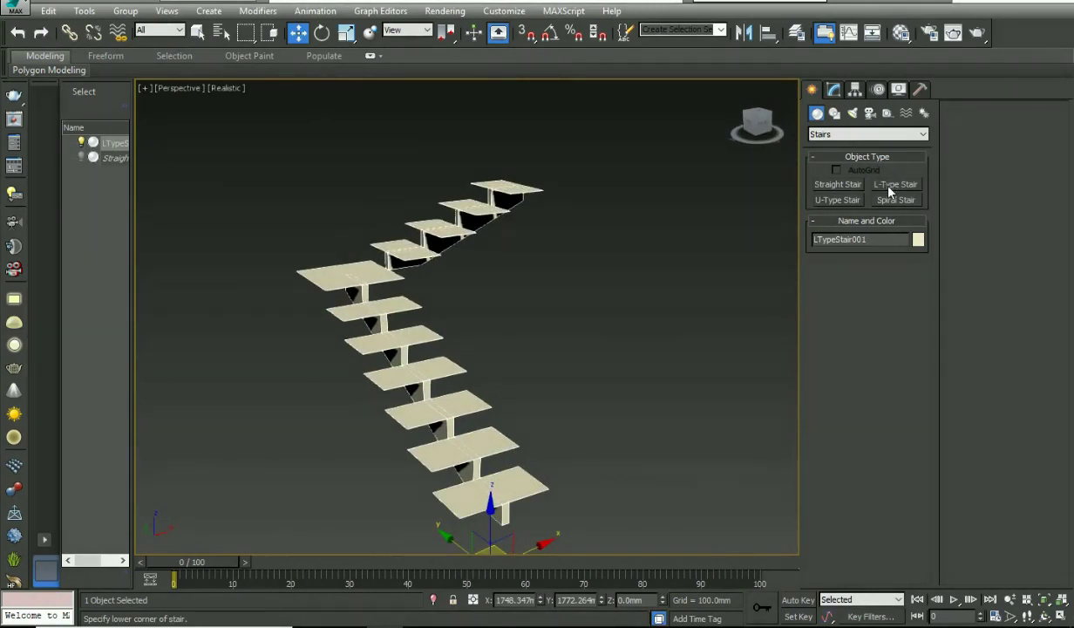
{"action": "left_click", "coordinate": [835, 91]}
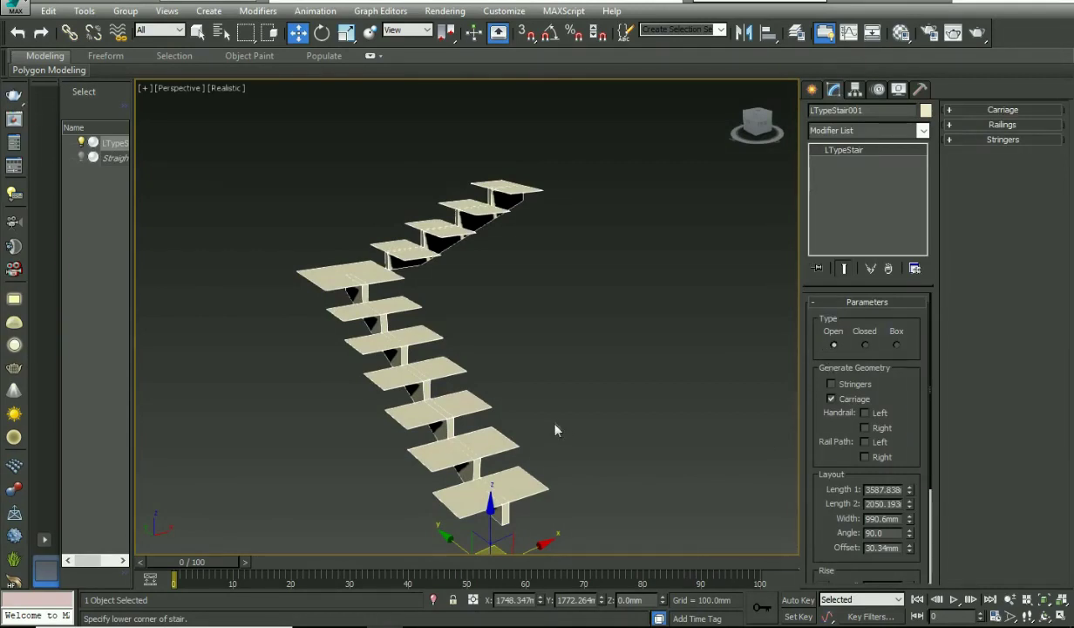
{"action": "middle_click_drag", "start_coordinate": [556, 427], "coordinate": [567, 373]}
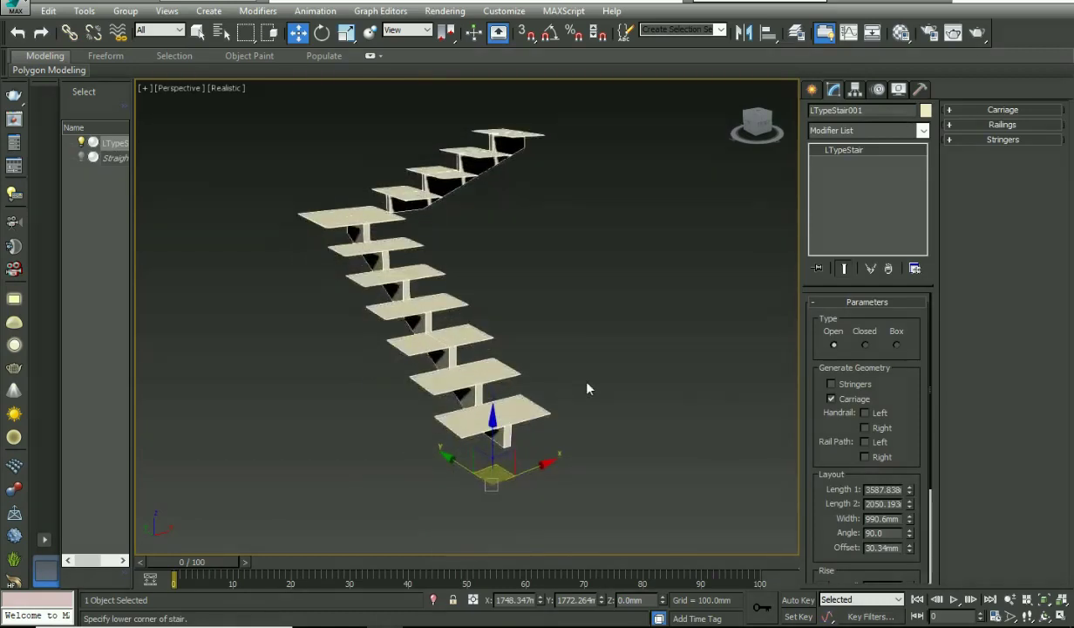
{"action": "middle_click_drag", "start_coordinate": [600, 358], "coordinate": [608, 388]}
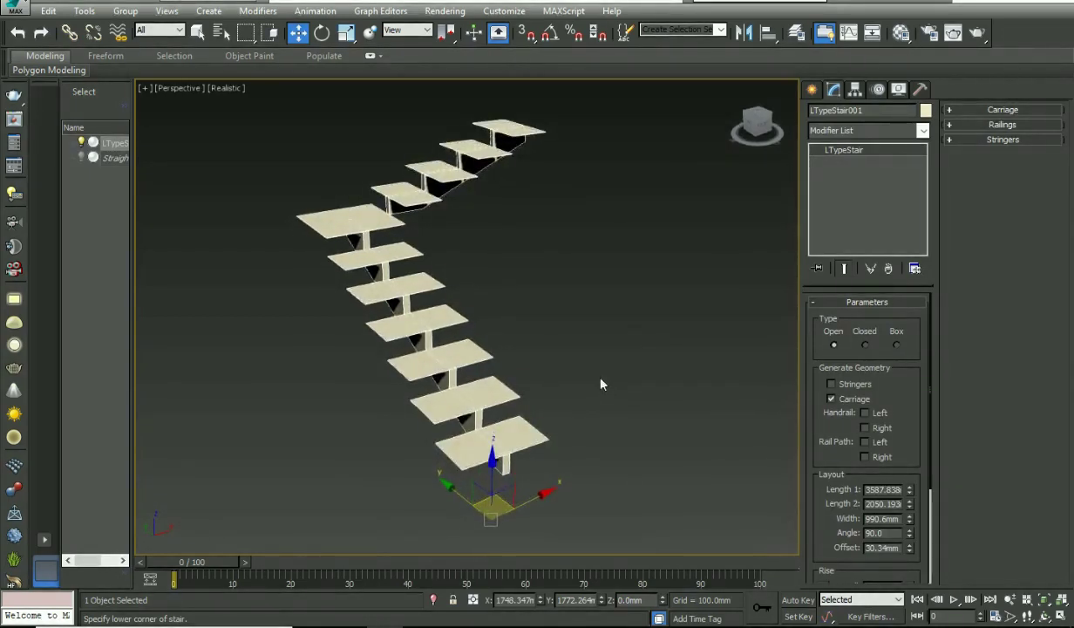
{"action": "middle_click_drag", "start_coordinate": [600, 384], "coordinate": [605, 391], "text": "alt"}
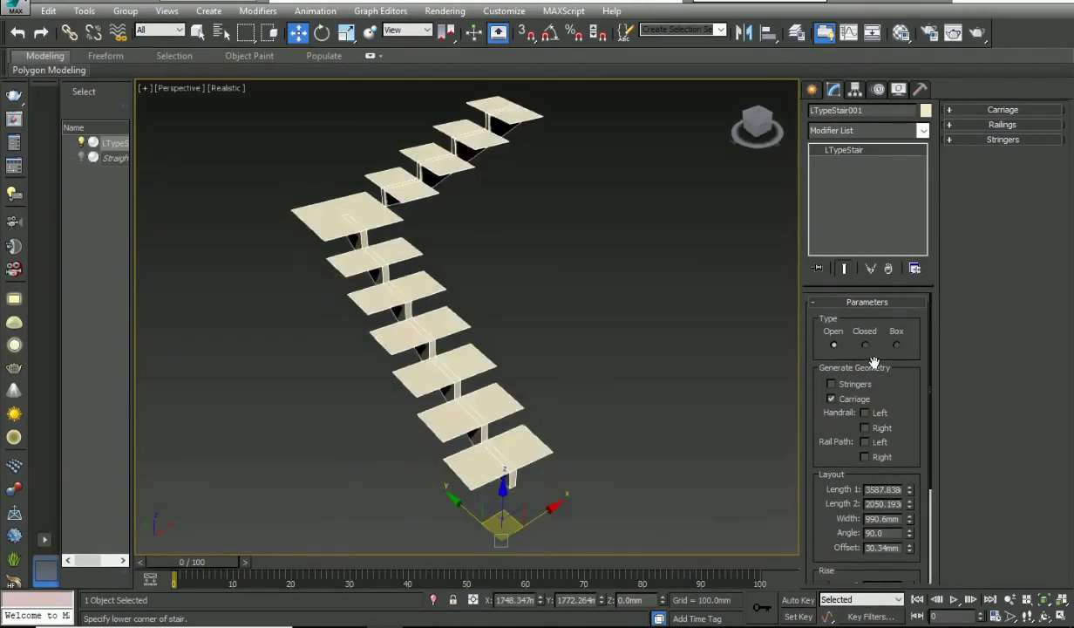
- Try the Closed and Box types on the L-type stair and return it to Open
{"action": "left_click", "coordinate": [866, 345]}
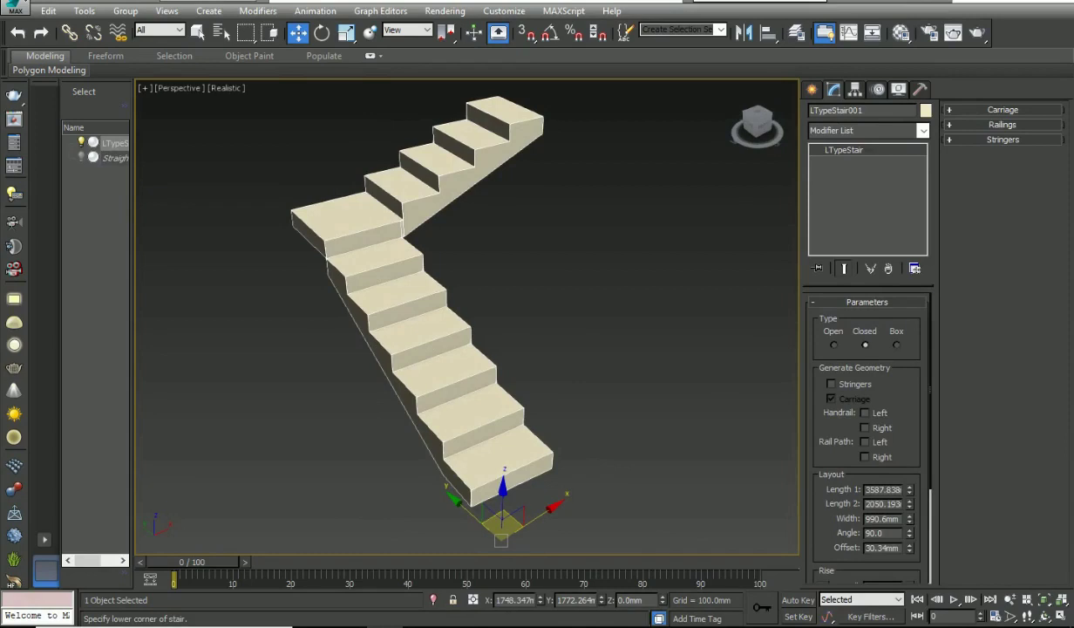
{"action": "left_click", "coordinate": [896, 345]}
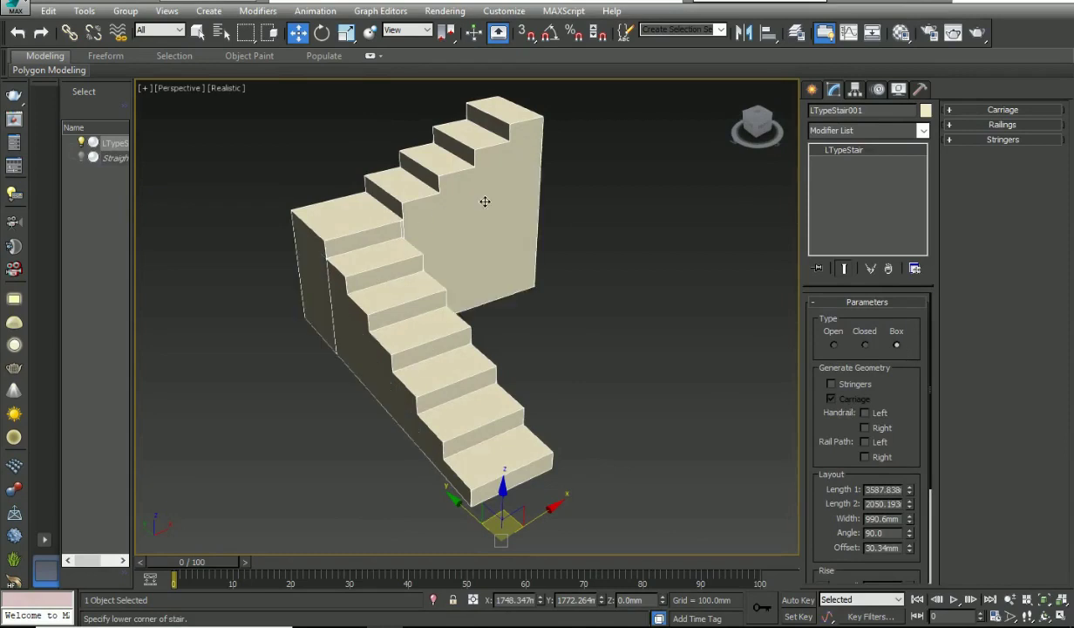
{"action": "middle_click_drag", "start_coordinate": [462, 406], "coordinate": [632, 406], "text": "alt"}
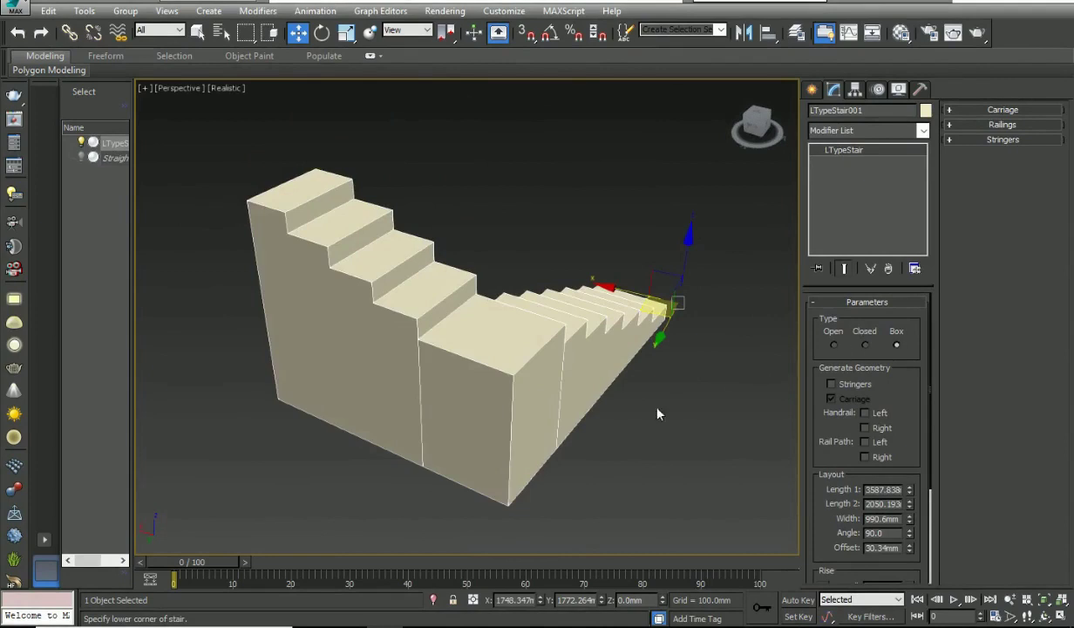
{"action": "left_click", "coordinate": [834, 345]}
{"action": "middle_click_drag", "start_coordinate": [671, 412], "coordinate": [475, 383], "text": "alt"}
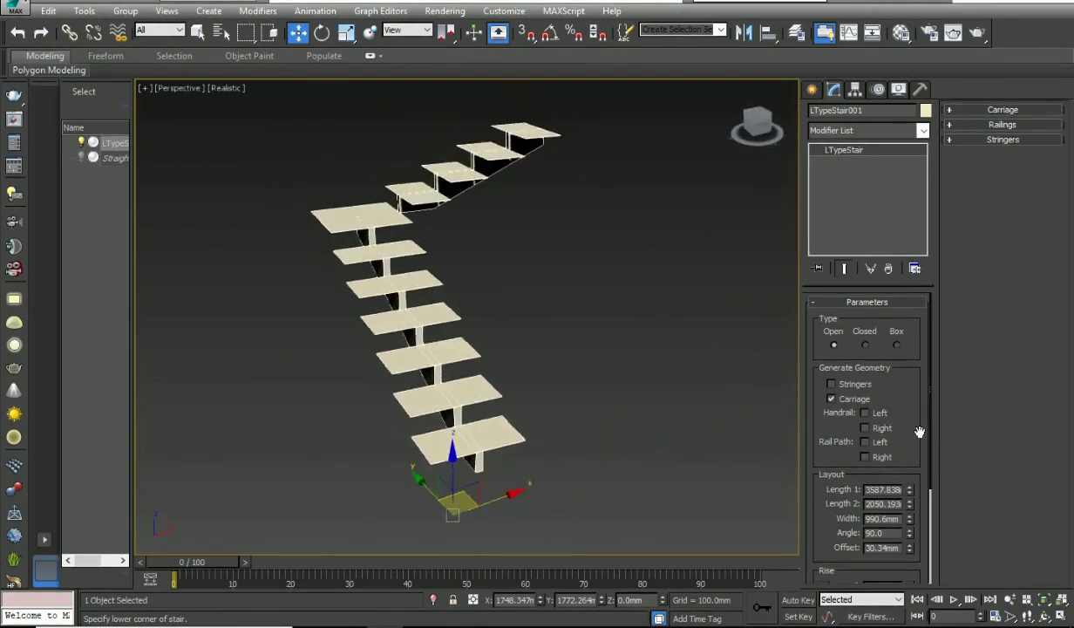
- Set the L-type stair's layout to about 1722.2 mm for length 1, 2439.7 mm for length 2, 1337.3 mm width and 0 mm offset
{"action": "scroll", "coordinate": [919, 432], "scroll_direction": "down", "scroll_amount": 4}
{"action": "middle_click_drag", "start_coordinate": [610, 359], "coordinate": [607, 379], "text": "alt"}
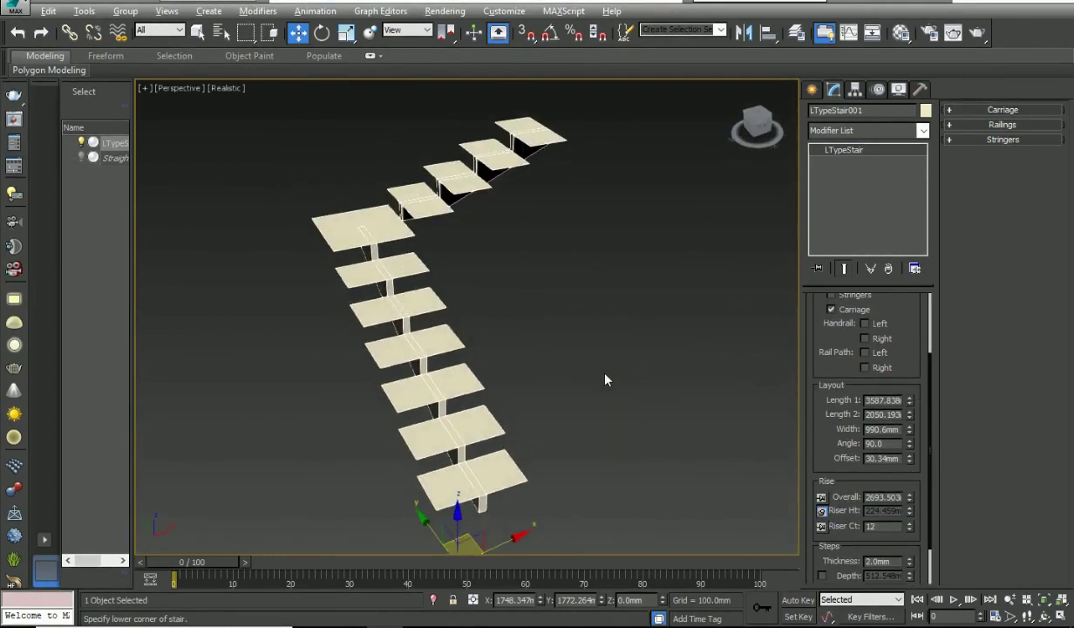
{"action": "left_click_drag", "start_coordinate": [911, 401], "coordinate": [948, 446]}
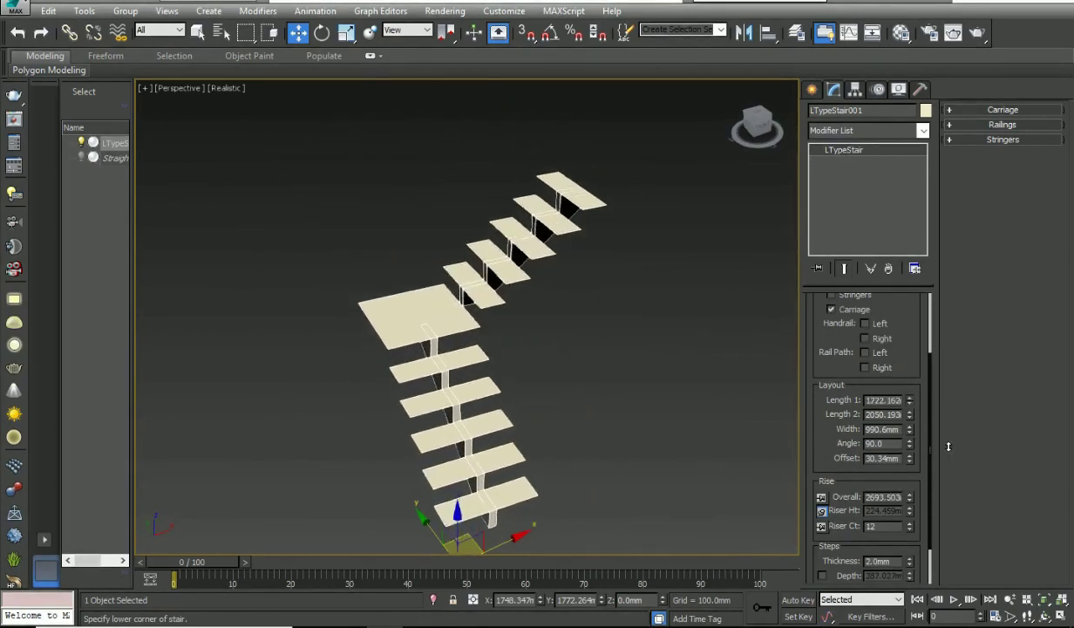
{"action": "middle_click_drag", "start_coordinate": [724, 460], "coordinate": [725, 421]}
{"action": "mouse_move", "coordinate": [910, 417]}
{"action": "left_mouse_down"}
{"action": "mouse_move", "coordinate": [921, 430]}
{"action": "mouse_move", "coordinate": [923, 409]}
{"action": "left_mouse_up"}
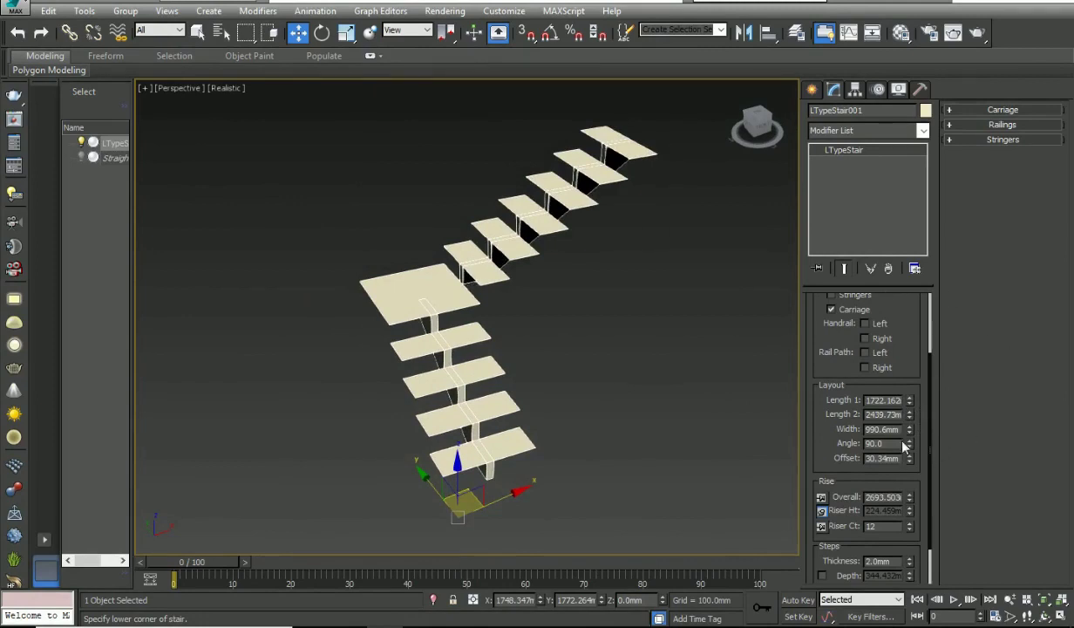
{"action": "left_click_drag", "start_coordinate": [909, 429], "coordinate": [926, 412]}
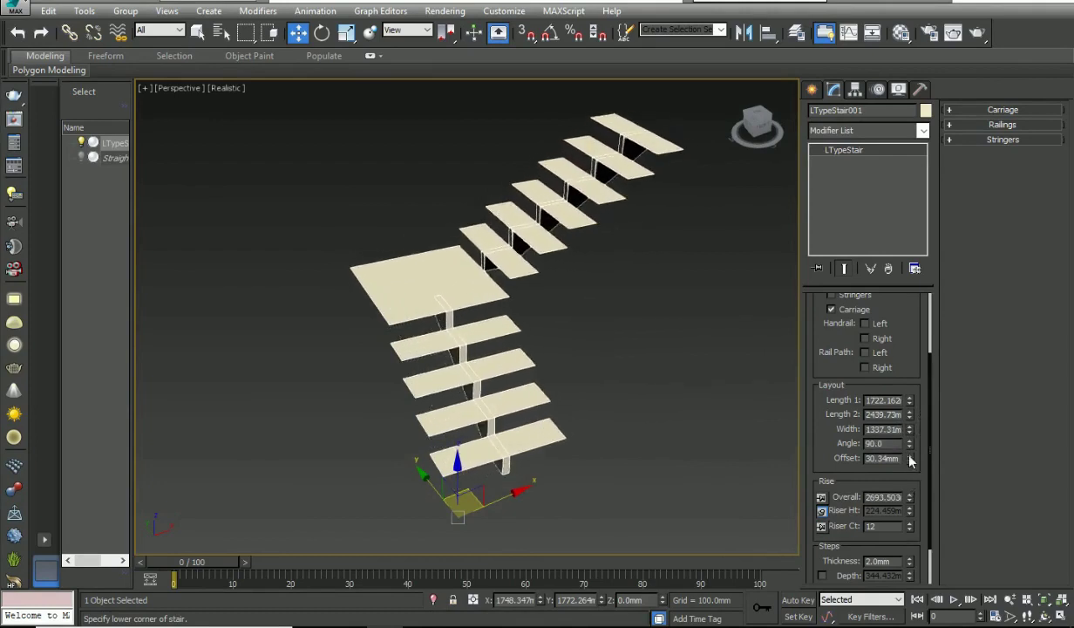
{"action": "left_click_drag", "start_coordinate": [912, 460], "coordinate": [835, 555]}
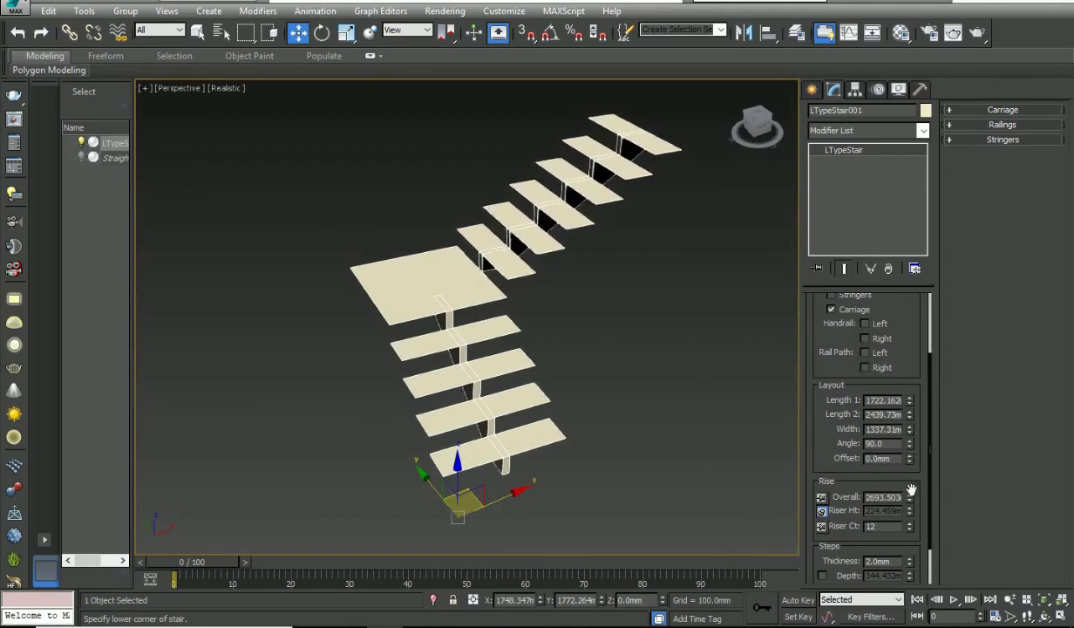
- Lower the overall rise to about 2127.9 mm with a riser height of about 177.3 mm, and lock the riser height
{"action": "mouse_move", "coordinate": [911, 497]}
{"action": "left_mouse_down"}
{"action": "mouse_move", "coordinate": [927, 521]}
{"action": "mouse_move", "coordinate": [928, 503]}
{"action": "left_mouse_up"}
{"action": "middle_click_drag", "start_coordinate": [623, 324], "coordinate": [609, 403], "text": "alt"}
{"action": "left_click", "coordinate": [822, 526]}
{"action": "mouse_move", "coordinate": [913, 518]}
{"action": "left_mouse_down"}
{"action": "mouse_move", "coordinate": [928, 554]}
{"action": "mouse_move", "coordinate": [929, 515]}
{"action": "left_mouse_up"}
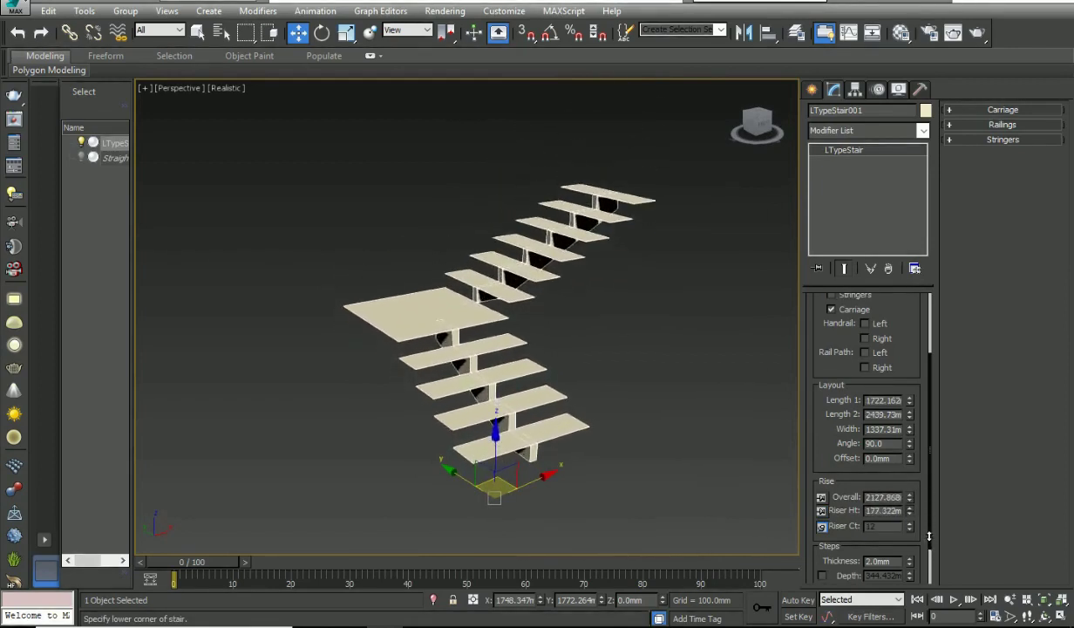
{"action": "middle_click_drag", "start_coordinate": [486, 394], "coordinate": [485, 367], "text": "alt"}
{"action": "left_click", "coordinate": [822, 511]}
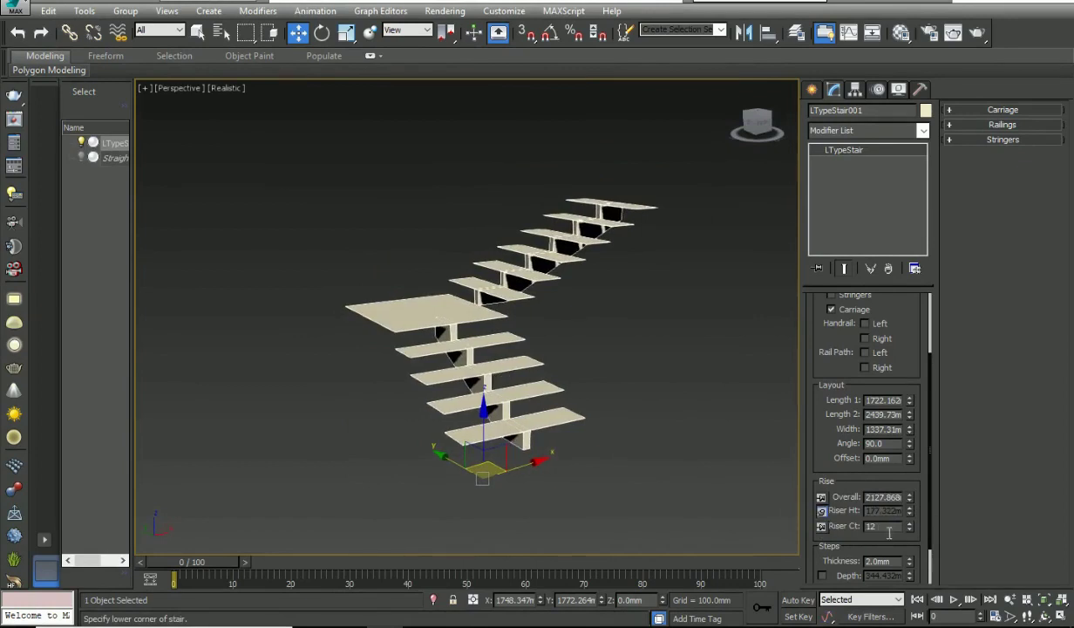
- Try a riser count of 14 on the L-type stair and set it back to 12
{"action": "left_click", "coordinate": [909, 523]}
{"action": "left_click", "coordinate": [909, 523]}
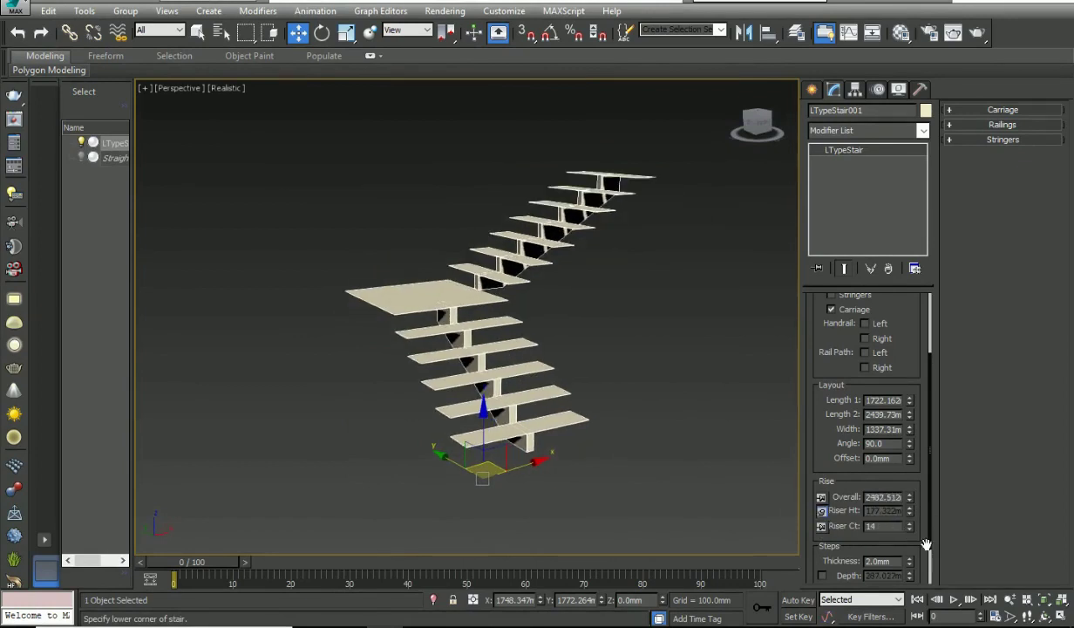
{"action": "left_click", "coordinate": [911, 529]}
{"action": "left_click", "coordinate": [911, 529]}
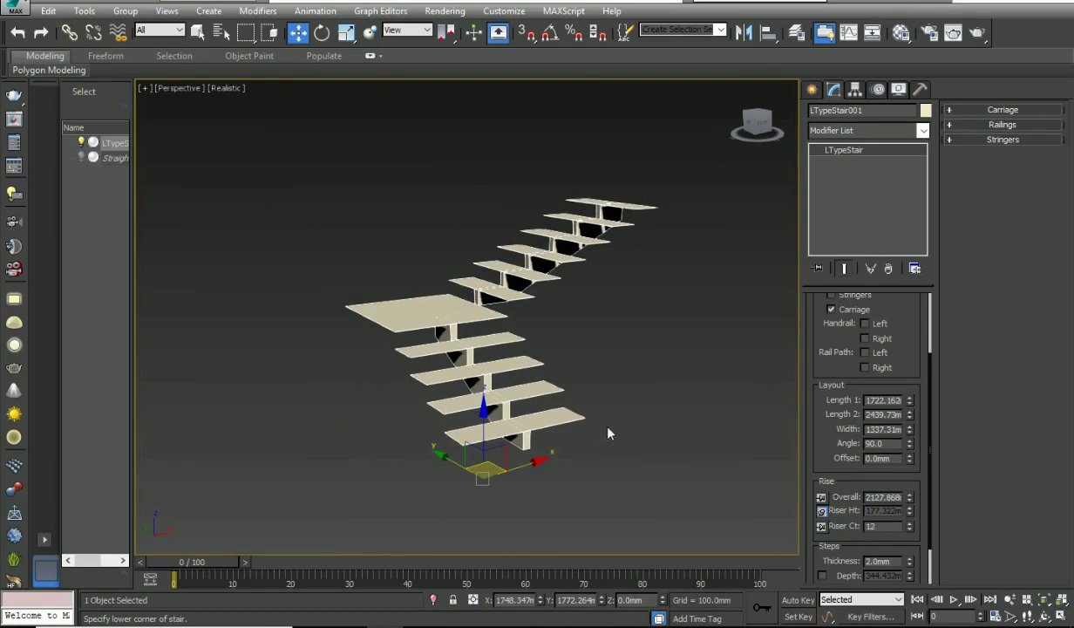
- Thicken the L-type stair's steps to about 23.78 mm
{"action": "mouse_move", "coordinate": [621, 412]}
{"action": "middle_mouse_down", "text": "alt"}
{"action": "mouse_move", "coordinate": [561, 433]}
{"action": "mouse_move", "coordinate": [640, 417]}
{"action": "mouse_move", "coordinate": [621, 415]}
{"action": "mouse_move", "coordinate": [627, 427]}
{"action": "middle_mouse_up", "text": "alt"}
{"action": "scroll", "coordinate": [533, 426], "scroll_direction": "up", "scroll_amount": 5}
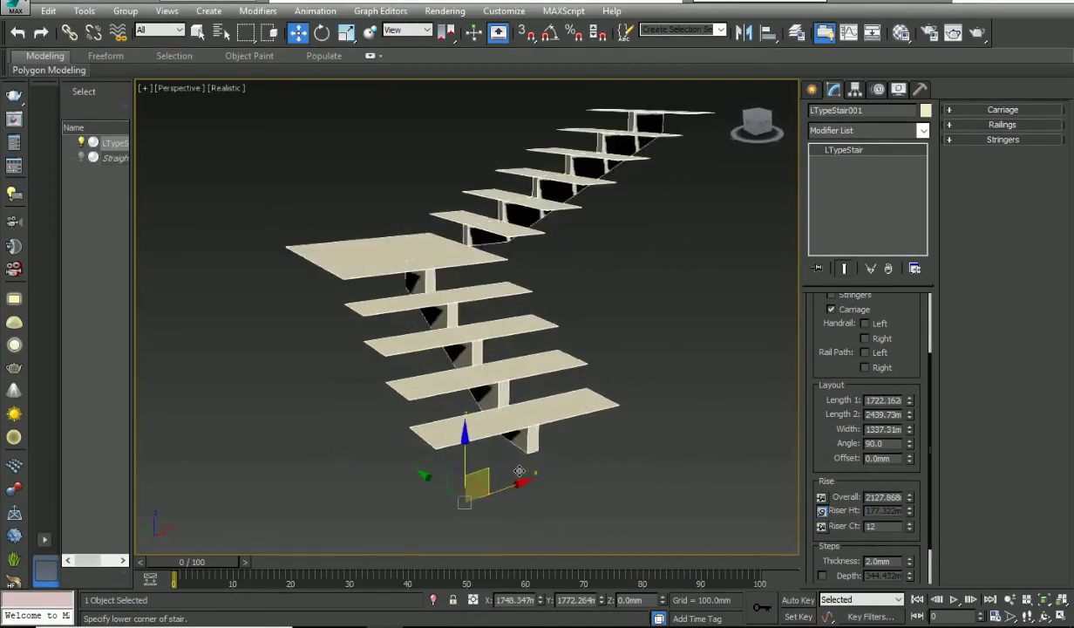
{"action": "left_click_drag", "start_coordinate": [911, 565], "coordinate": [906, 588]}
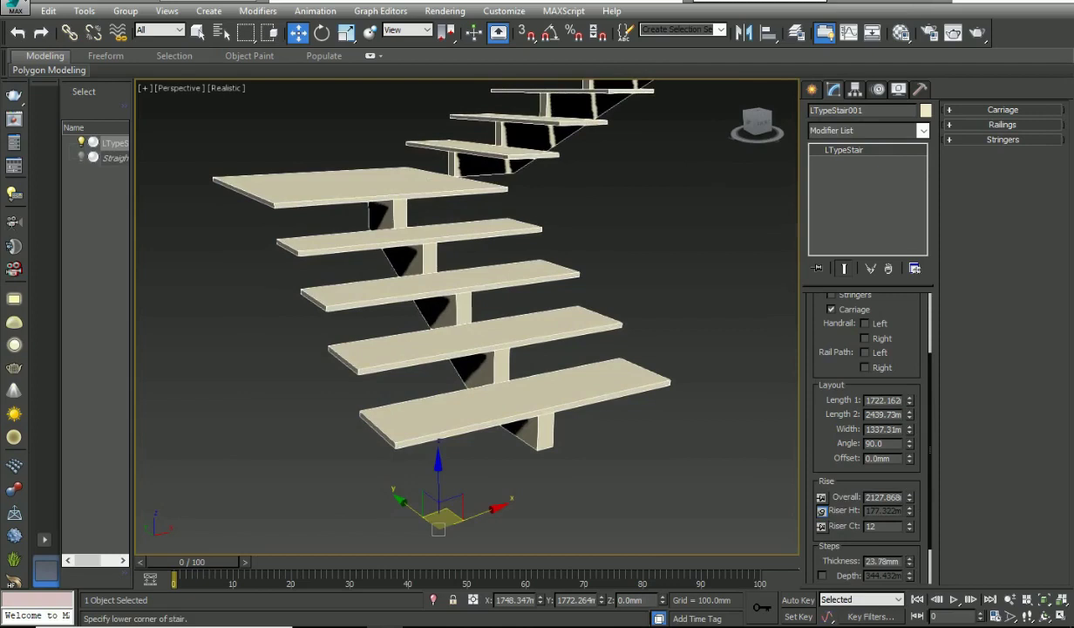
{"action": "scroll", "coordinate": [503, 456], "scroll_direction": "down", "scroll_amount": 5}
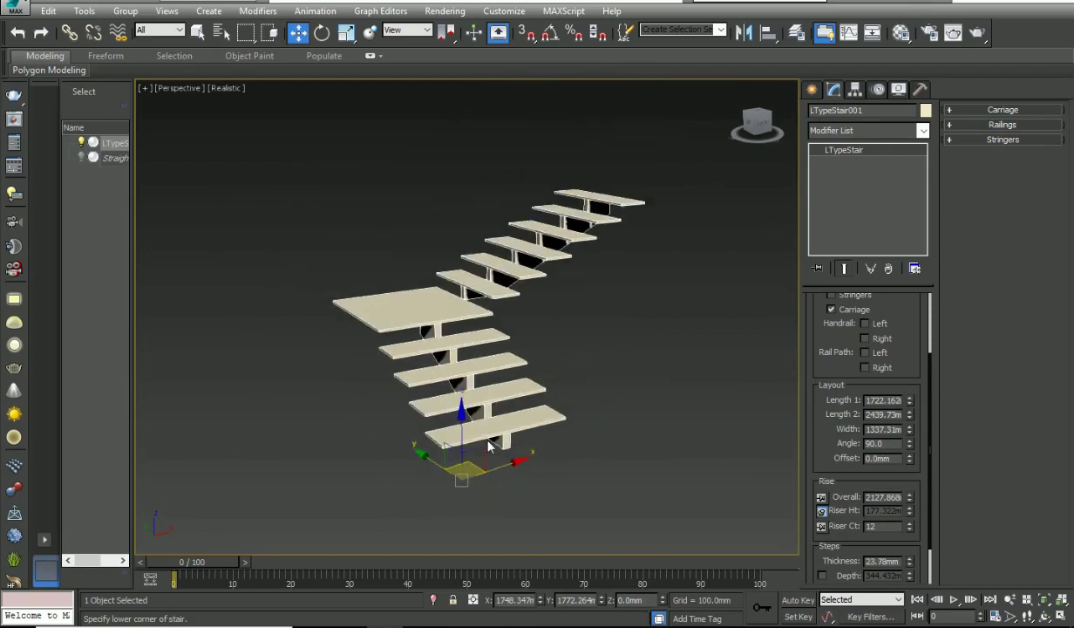
{"action": "scroll", "coordinate": [609, 421], "scroll_direction": "up", "scroll_amount": 2}
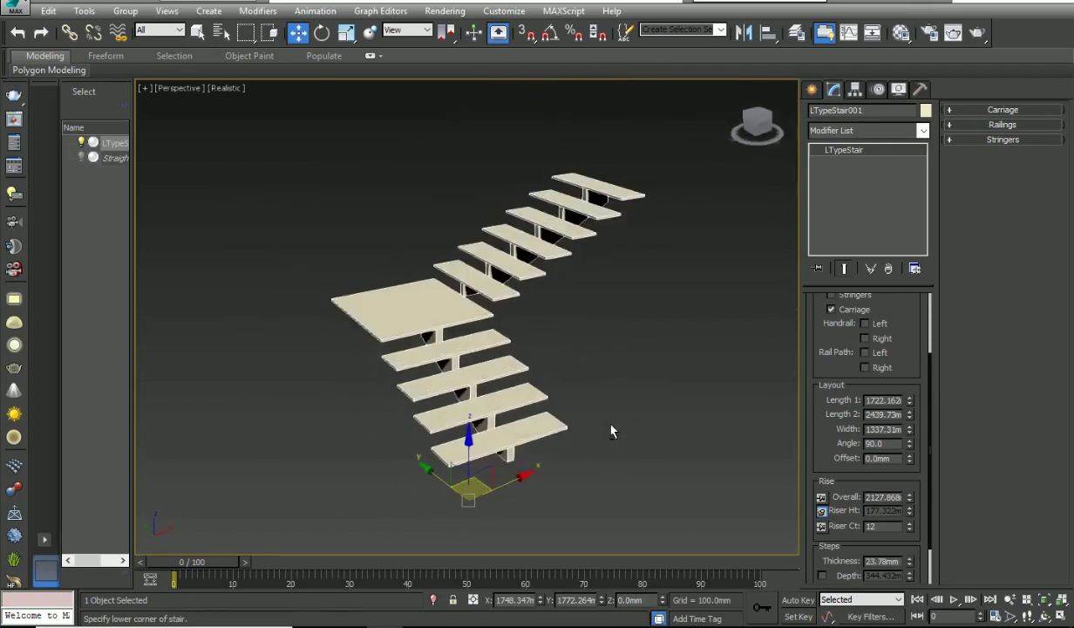
- Reduce the depth of the L-type stair's carriage to about 69.2 mm
{"action": "left_click", "coordinate": [967, 114]}
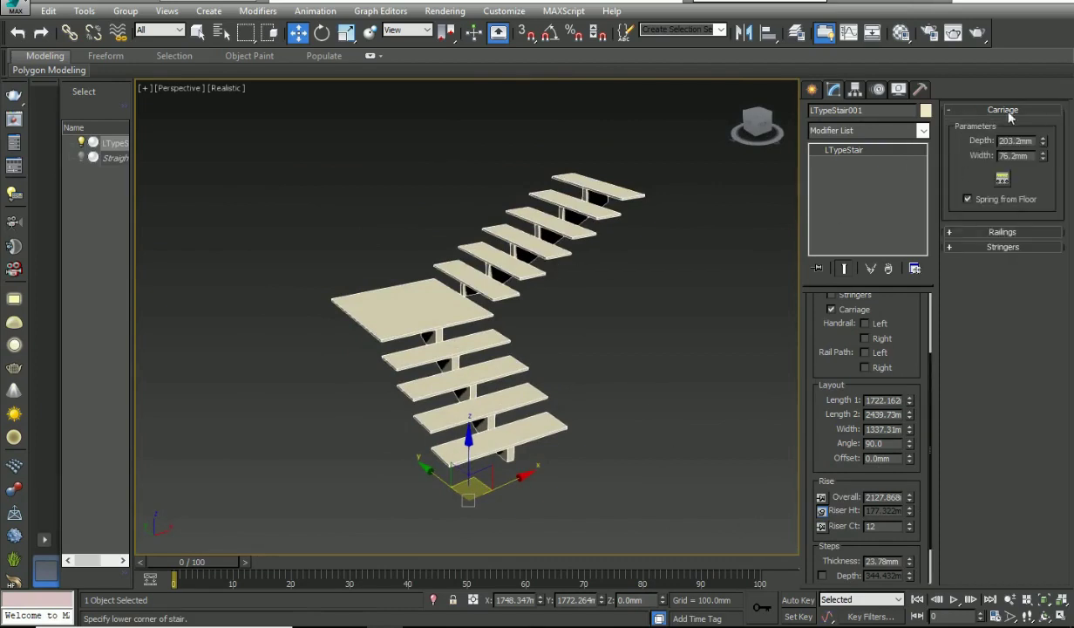
{"action": "middle_click_drag", "start_coordinate": [587, 271], "coordinate": [420, 381], "text": "alt"}
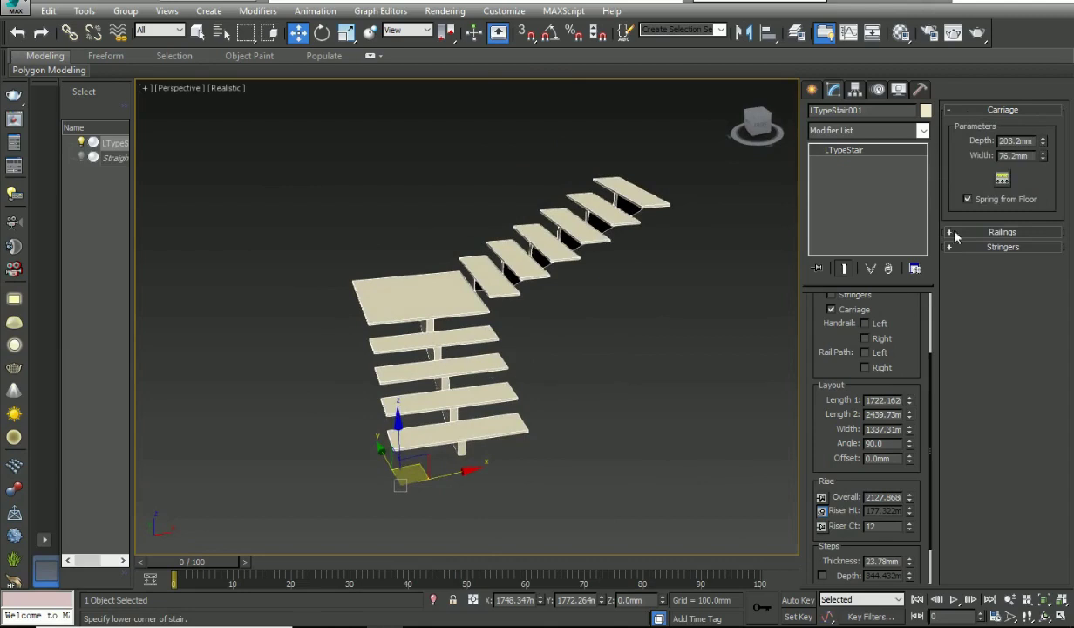
{"action": "left_click_drag", "start_coordinate": [1045, 143], "coordinate": [1058, 136]}
{"action": "middle_click_drag", "start_coordinate": [558, 331], "coordinate": [681, 247], "text": "alt"}
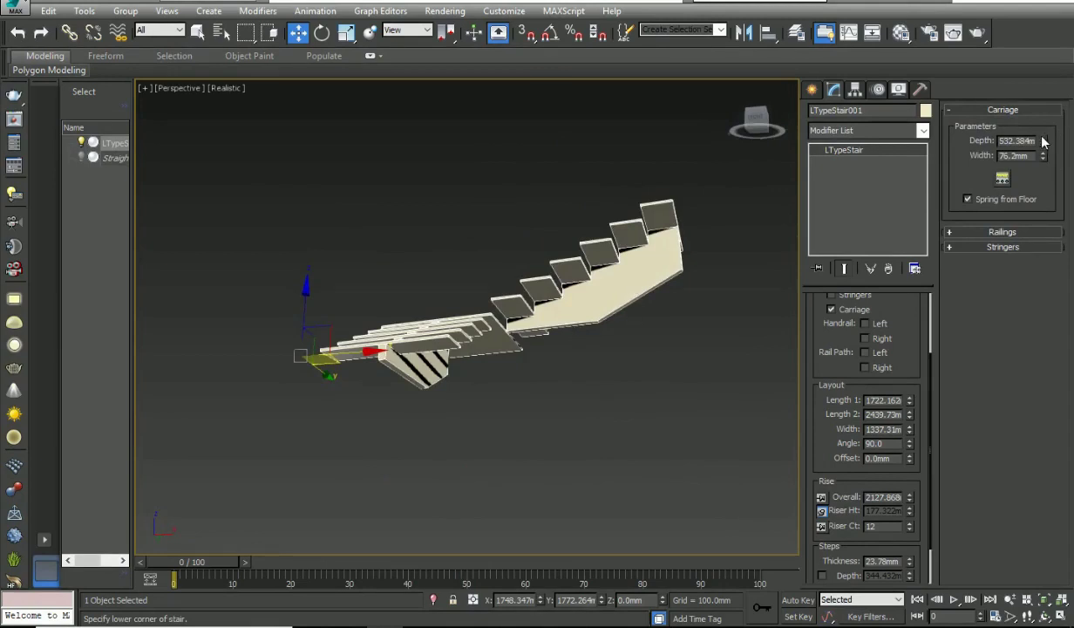
{"action": "left_click_drag", "start_coordinate": [1045, 142], "coordinate": [1045, 172]}
{"action": "middle_click_drag", "start_coordinate": [591, 374], "coordinate": [601, 441], "text": "alt"}
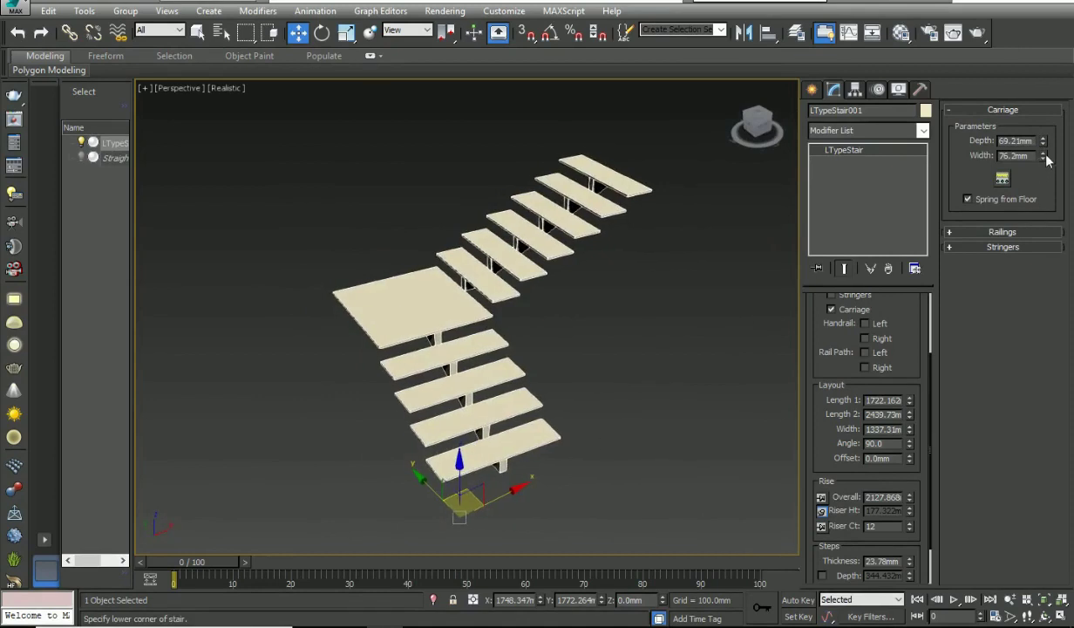
- Set the L-type stair's carriage width to about 116.4 mm
{"action": "left_click_drag", "start_coordinate": [1045, 158], "coordinate": [1043, 127]}
{"action": "mouse_move", "coordinate": [536, 428]}
{"action": "middle_mouse_down", "text": "alt"}
{"action": "mouse_move", "coordinate": [477, 403]}
{"action": "mouse_move", "coordinate": [530, 431]}
{"action": "mouse_move", "coordinate": [553, 428]}
{"action": "middle_mouse_up", "text": "alt"}
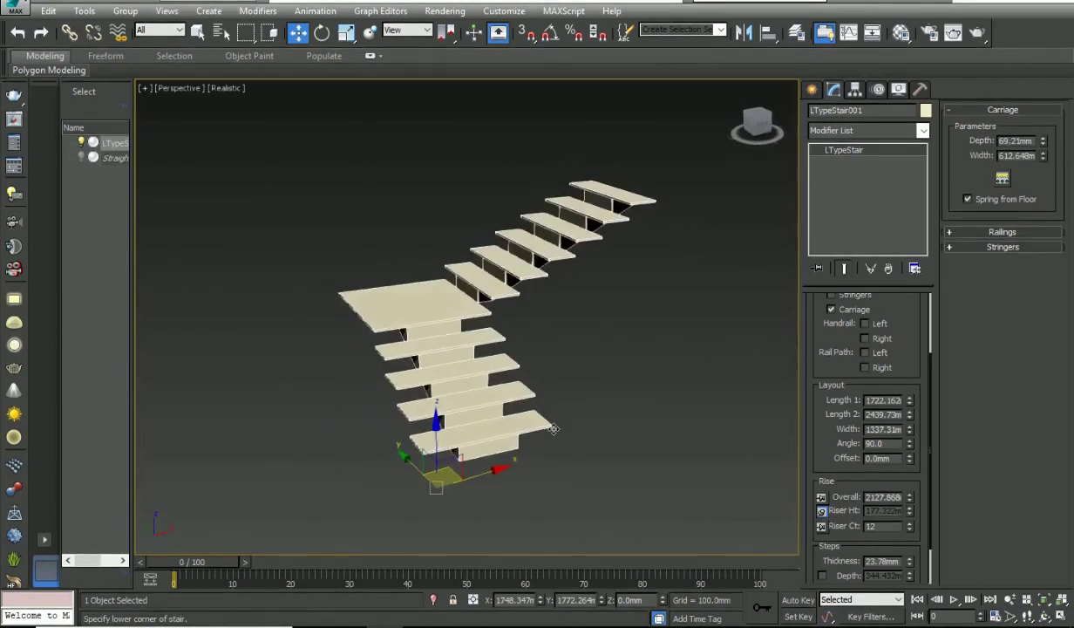
{"action": "left_click_drag", "start_coordinate": [1049, 161], "coordinate": [1053, 229]}
{"action": "mouse_move", "coordinate": [633, 442]}
{"action": "middle_mouse_down", "text": "alt"}
{"action": "mouse_move", "coordinate": [558, 420]}
{"action": "mouse_move", "coordinate": [649, 426]}
{"action": "mouse_move", "coordinate": [648, 442]}
{"action": "middle_mouse_up", "text": "alt"}
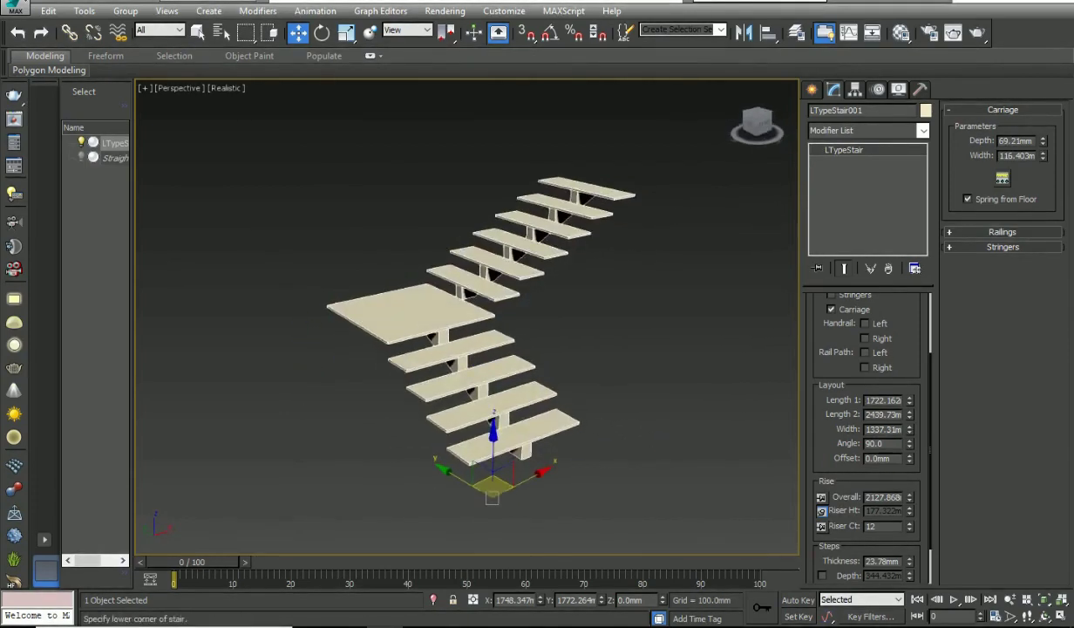
- Generate stringers on the L-type stair with a width of about 20.07 mm and an offset of 0 mm
{"action": "left_click", "coordinate": [985, 233]}
{"action": "left_click", "coordinate": [967, 341]}
{"action": "scroll", "coordinate": [899, 365], "scroll_direction": "up", "scroll_amount": 2}
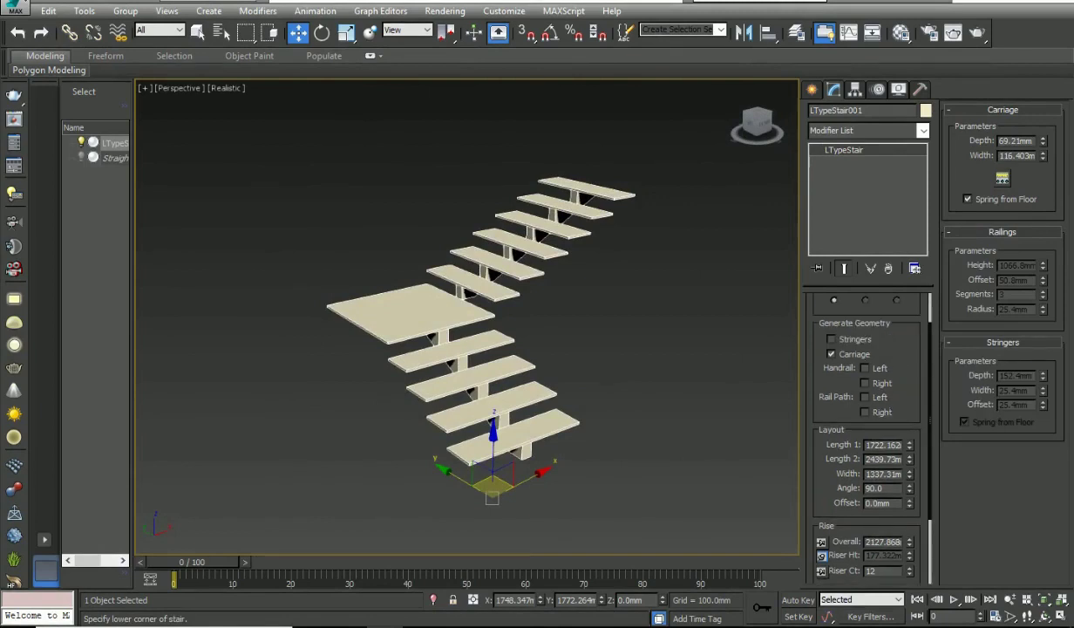
{"action": "left_click", "coordinate": [851, 342]}
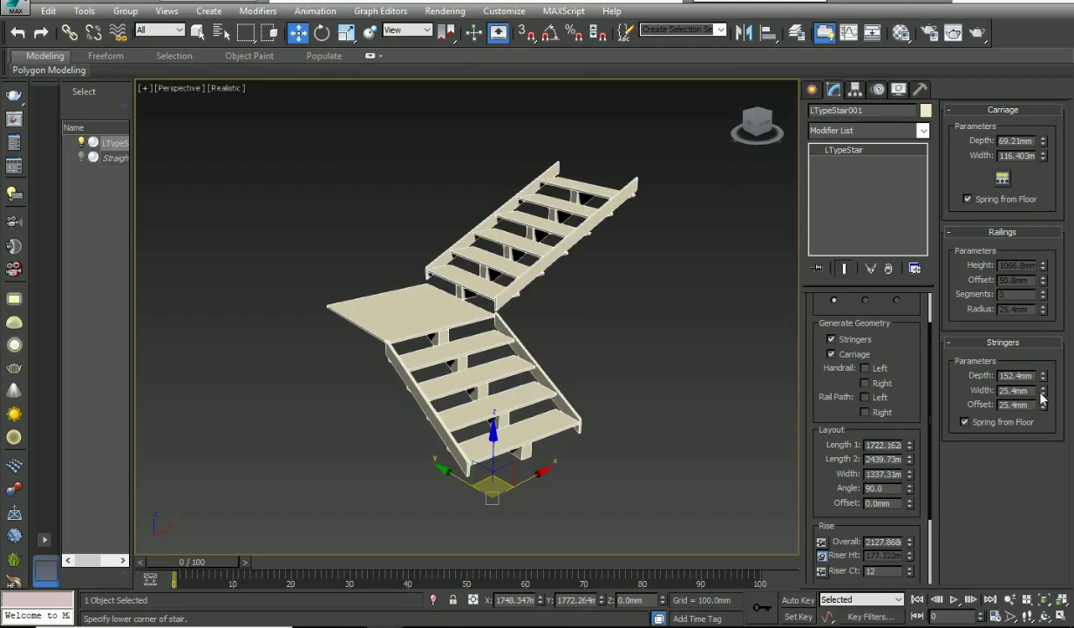
{"action": "mouse_move", "coordinate": [1044, 394]}
{"action": "left_mouse_down"}
{"action": "mouse_move", "coordinate": [1043, 418]}
{"action": "mouse_move", "coordinate": [1043, 375]}
{"action": "left_mouse_up"}
{"action": "left_click_drag", "start_coordinate": [1058, 603], "coordinate": [967, 534]}
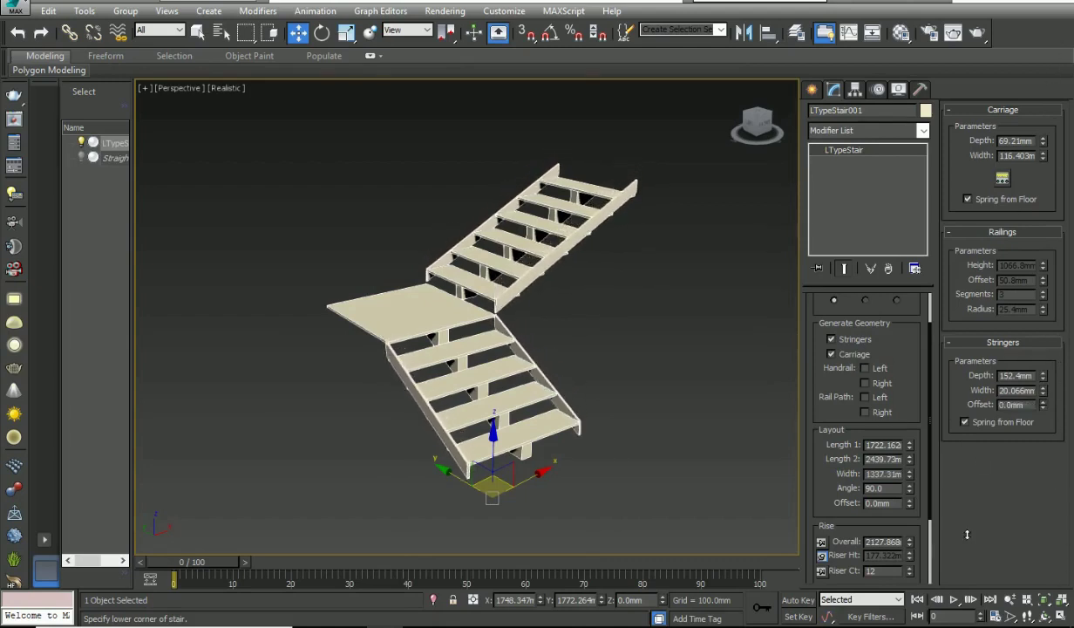
{"action": "middle_click_drag", "start_coordinate": [618, 381], "coordinate": [546, 406], "text": "alt"}
- Turn off the L-type stair's stringers and hide the stair from the viewport
{"action": "left_click", "coordinate": [831, 340]}
{"action": "left_click", "coordinate": [604, 411]}
{"action": "left_click", "coordinate": [492, 380]}
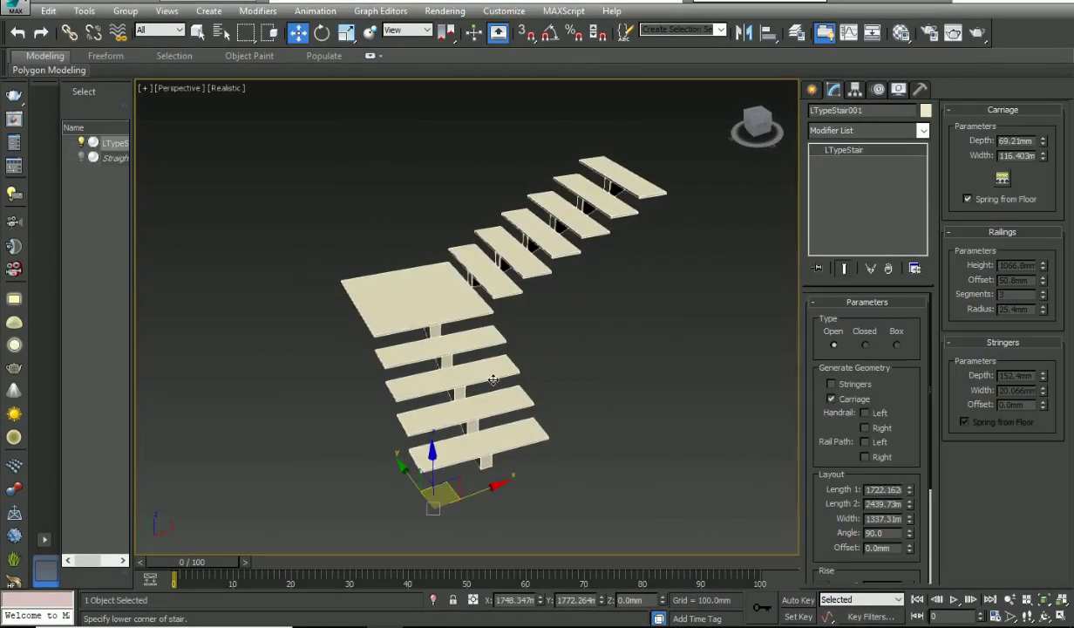
{"action": "left_click", "coordinate": [812, 89]}
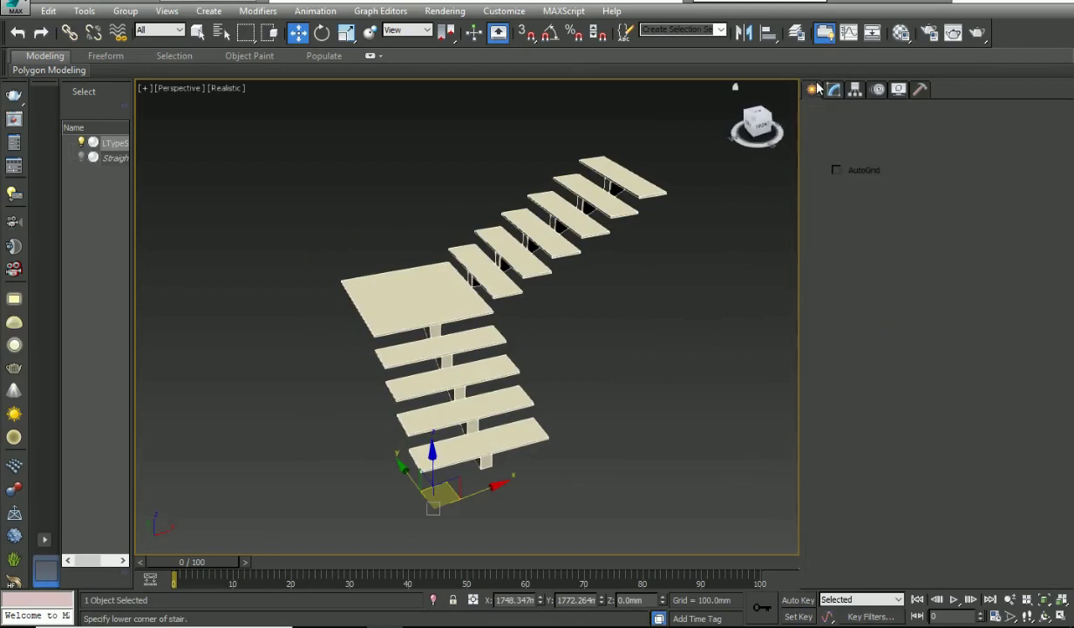
{"action": "right_click", "coordinate": [521, 307]}
{"action": "left_click", "coordinate": [548, 252]}
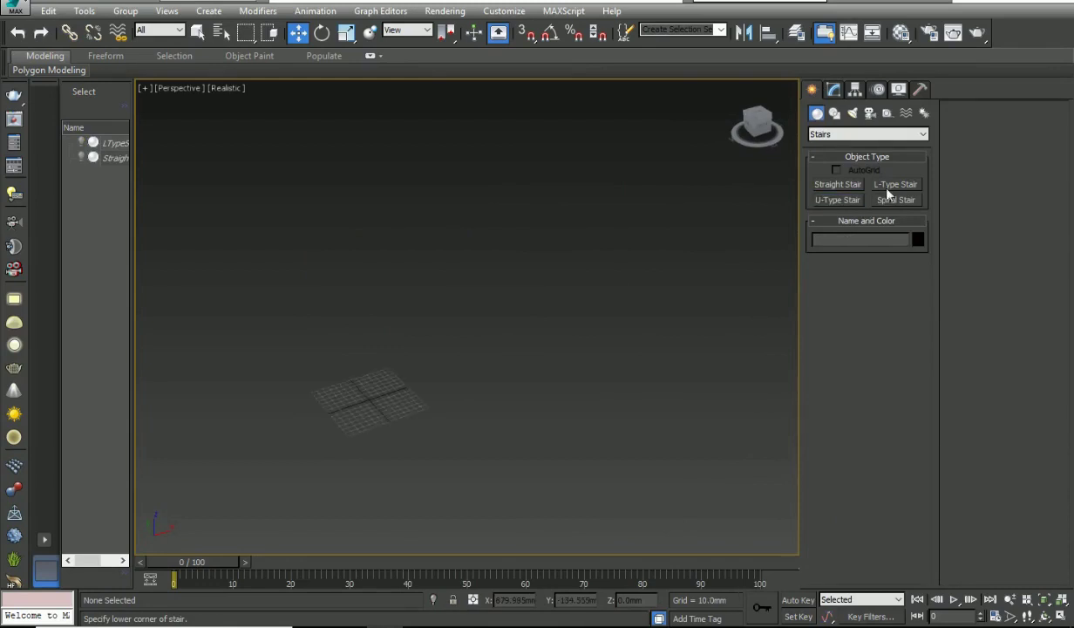
- Create a U-type stair with both lengths and the width about 184.9 mm and an offset of about 50 mm
{"action": "left_click", "coordinate": [829, 200]}
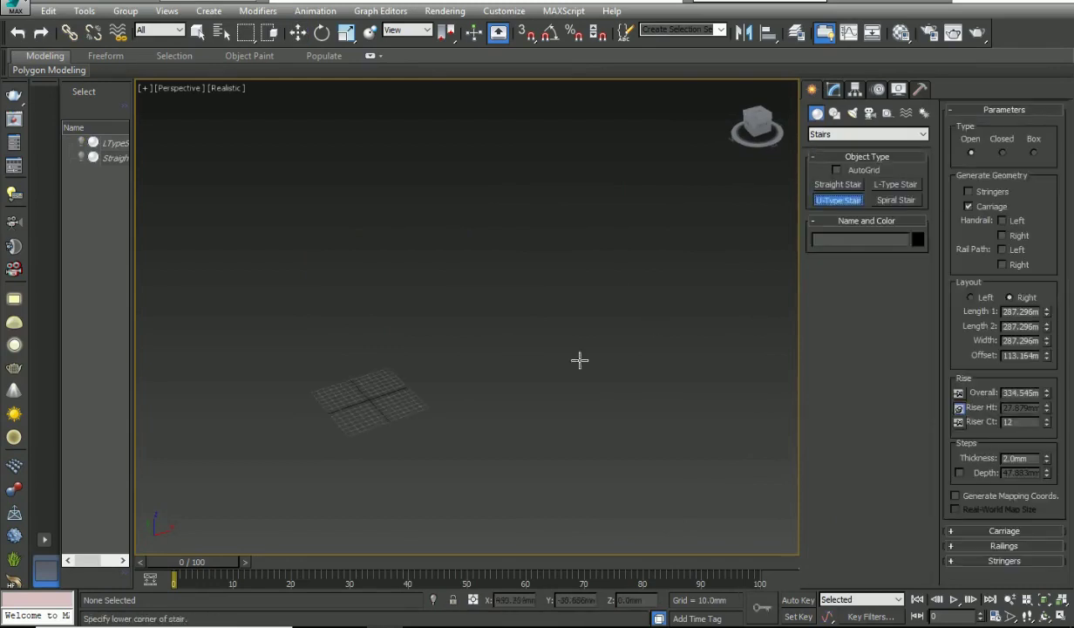
{"action": "left_click_drag", "start_coordinate": [392, 428], "coordinate": [331, 363]}
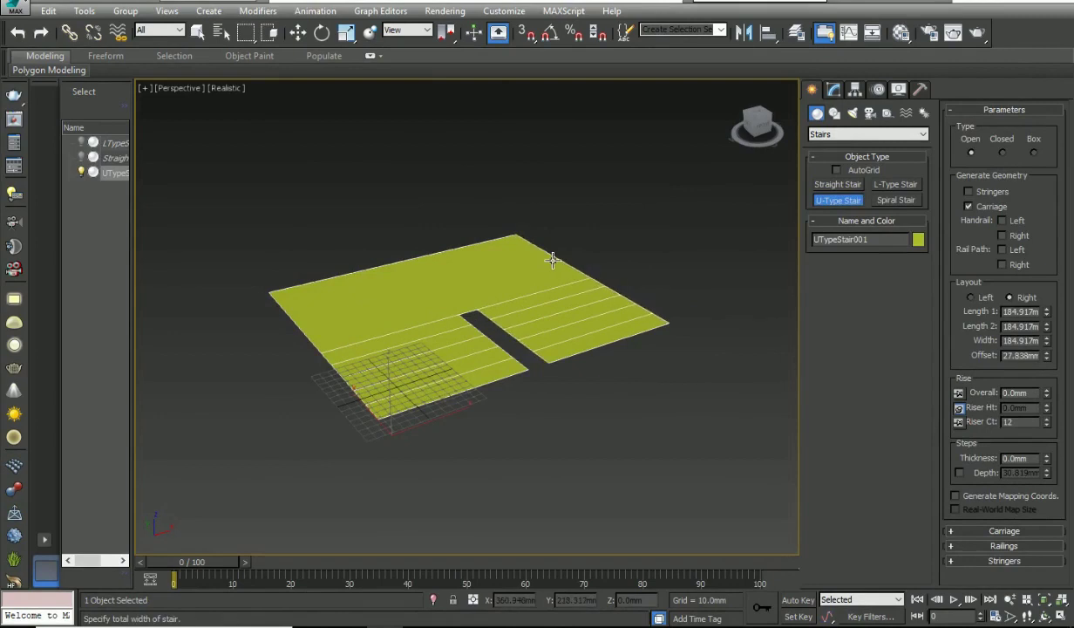
{"action": "left_click", "coordinate": [552, 260]}
{"action": "scroll", "coordinate": [538, 227], "scroll_direction": "down", "scroll_amount": 5}
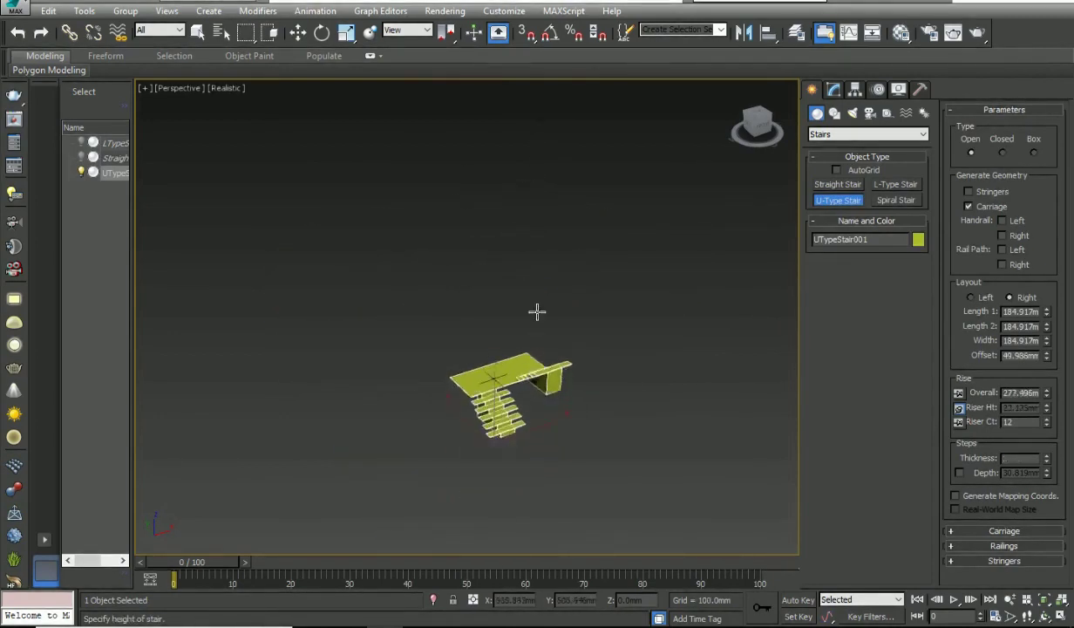
{"action": "left_click", "coordinate": [544, 166]}
{"action": "scroll", "coordinate": [536, 351], "scroll_direction": "up", "scroll_amount": 5}
{"action": "middle_click_drag", "start_coordinate": [536, 351], "coordinate": [611, 424], "text": "alt"}
{"action": "right_click", "coordinate": [619, 311]}
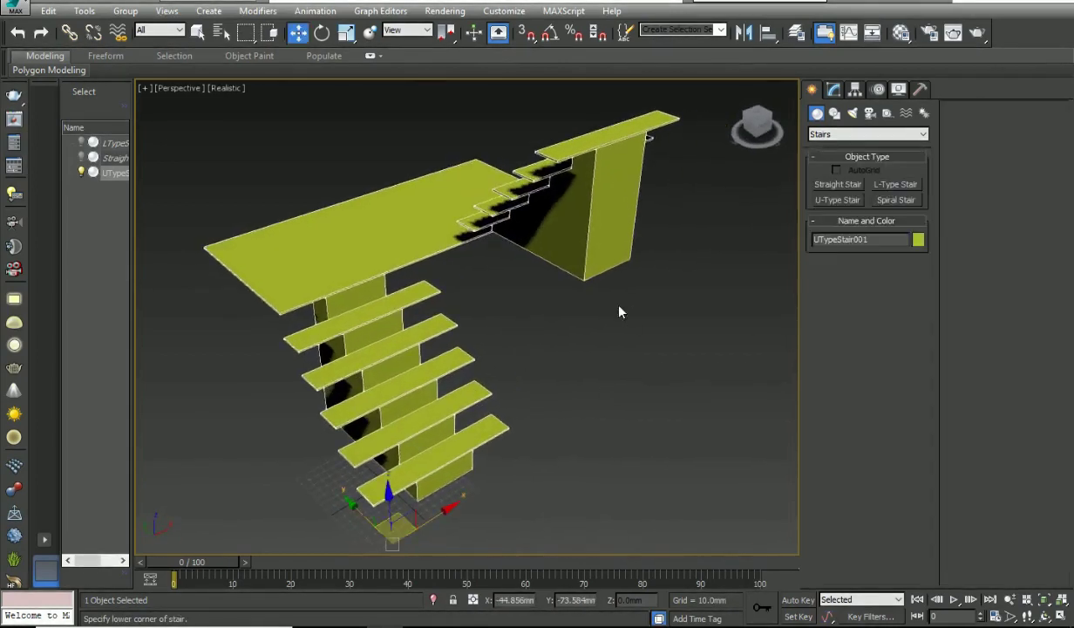
- Try the Closed and Box types on the U-type stair and return it to Open
{"action": "left_click", "coordinate": [833, 89]}
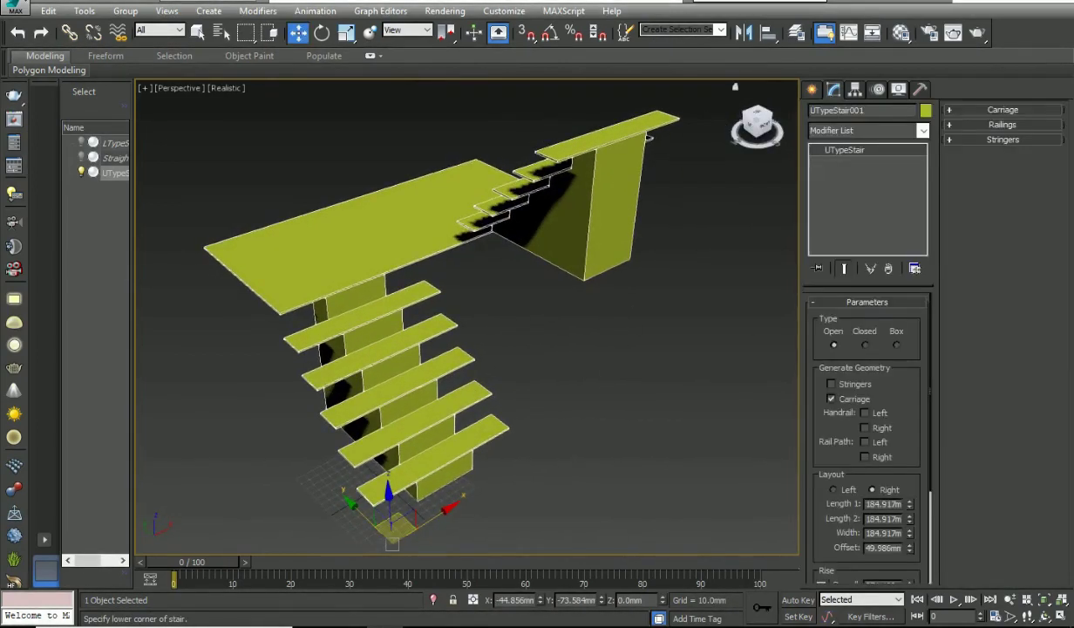
{"action": "left_click", "coordinate": [866, 345]}
{"action": "mouse_move", "coordinate": [563, 396]}
{"action": "middle_mouse_down", "text": "alt"}
{"action": "mouse_move", "coordinate": [634, 356]}
{"action": "mouse_move", "coordinate": [554, 367]}
{"action": "mouse_move", "coordinate": [556, 410]}
{"action": "mouse_move", "coordinate": [565, 395]}
{"action": "middle_mouse_up", "text": "alt"}
{"action": "left_click", "coordinate": [897, 345]}
{"action": "middle_click_drag", "start_coordinate": [466, 436], "coordinate": [490, 433], "text": "alt"}
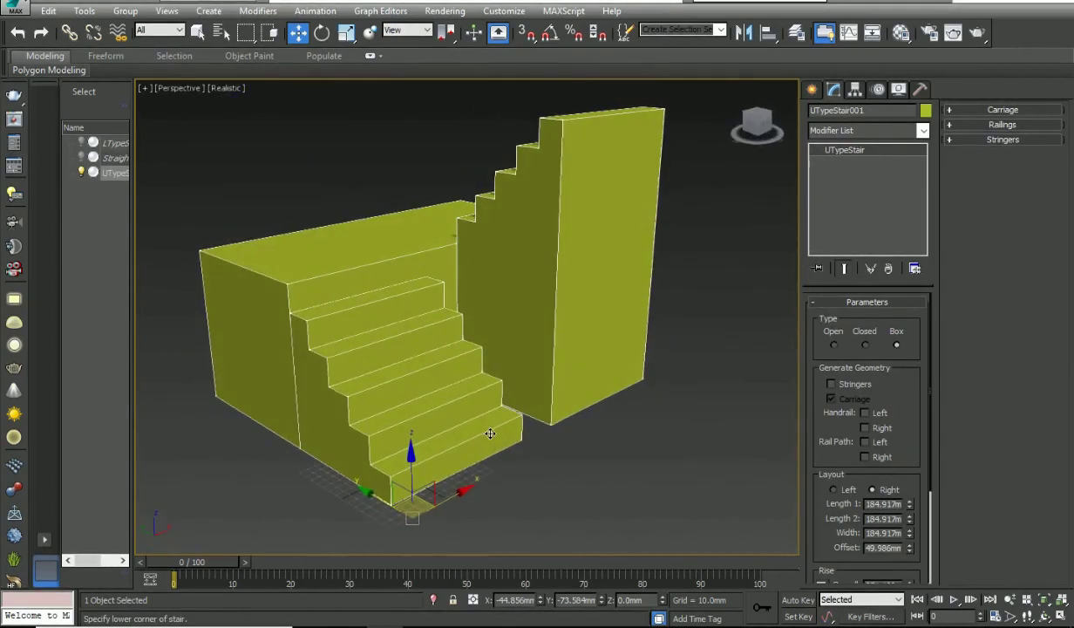
{"action": "left_click", "coordinate": [834, 345]}
{"action": "mouse_move", "coordinate": [623, 426]}
{"action": "middle_mouse_down", "text": "alt"}
{"action": "mouse_move", "coordinate": [597, 480]}
{"action": "mouse_move", "coordinate": [628, 430]}
{"action": "middle_mouse_up", "text": "alt"}
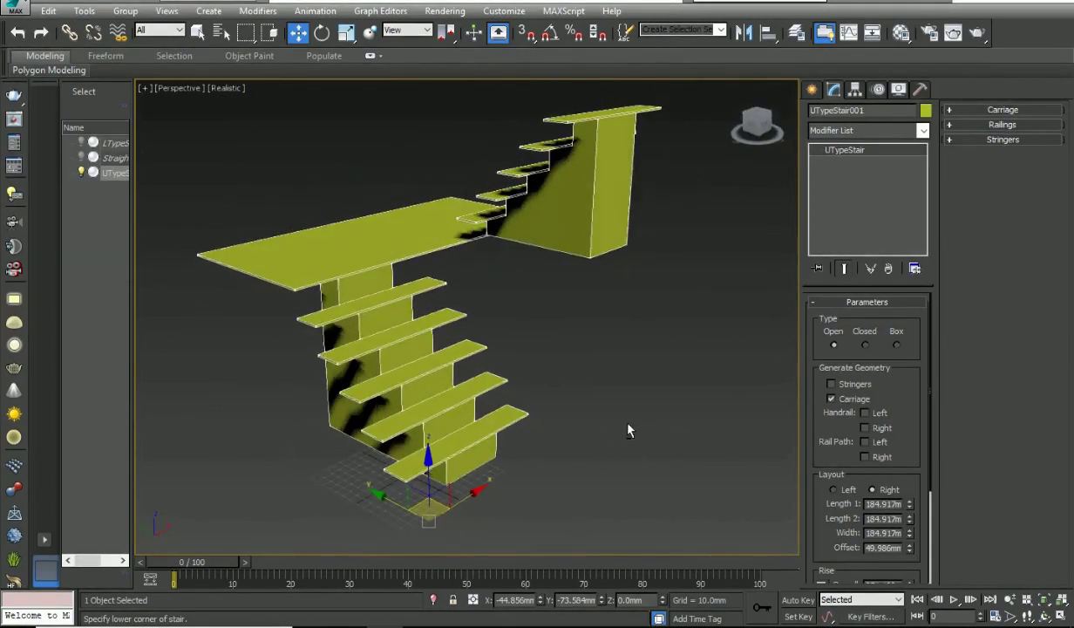
- Try the Left layout direction on the U-type stair and set it back to Right
{"action": "left_click", "coordinate": [834, 490]}
{"action": "mouse_move", "coordinate": [616, 412]}
{"action": "middle_mouse_down", "text": "alt"}
{"action": "mouse_move", "coordinate": [431, 407]}
{"action": "mouse_move", "coordinate": [461, 400]}
{"action": "mouse_move", "coordinate": [632, 424]}
{"action": "middle_mouse_up", "text": "alt"}
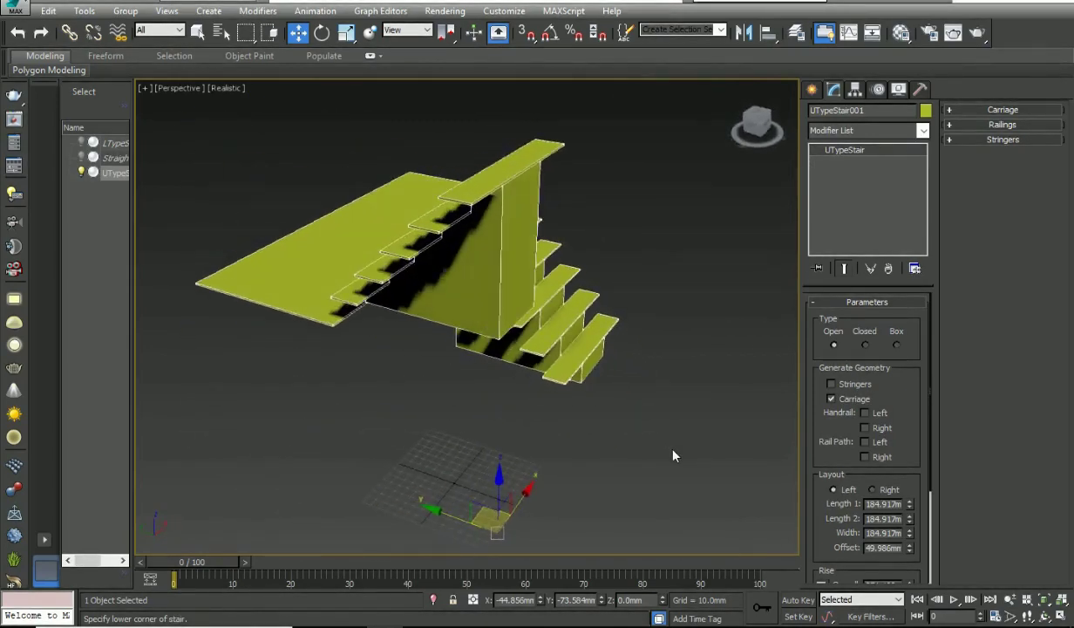
{"action": "left_click", "coordinate": [865, 345]}
{"action": "left_click", "coordinate": [835, 346]}
{"action": "left_click", "coordinate": [874, 490]}
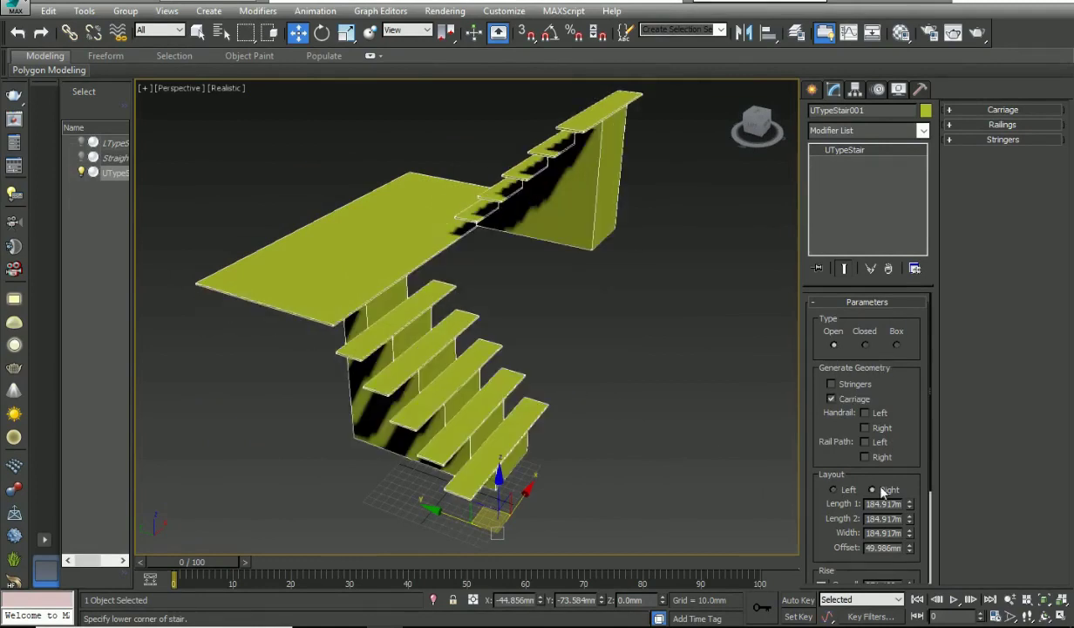
{"action": "left_click", "coordinate": [834, 490]}
{"action": "middle_click_drag", "start_coordinate": [575, 404], "coordinate": [417, 375]}
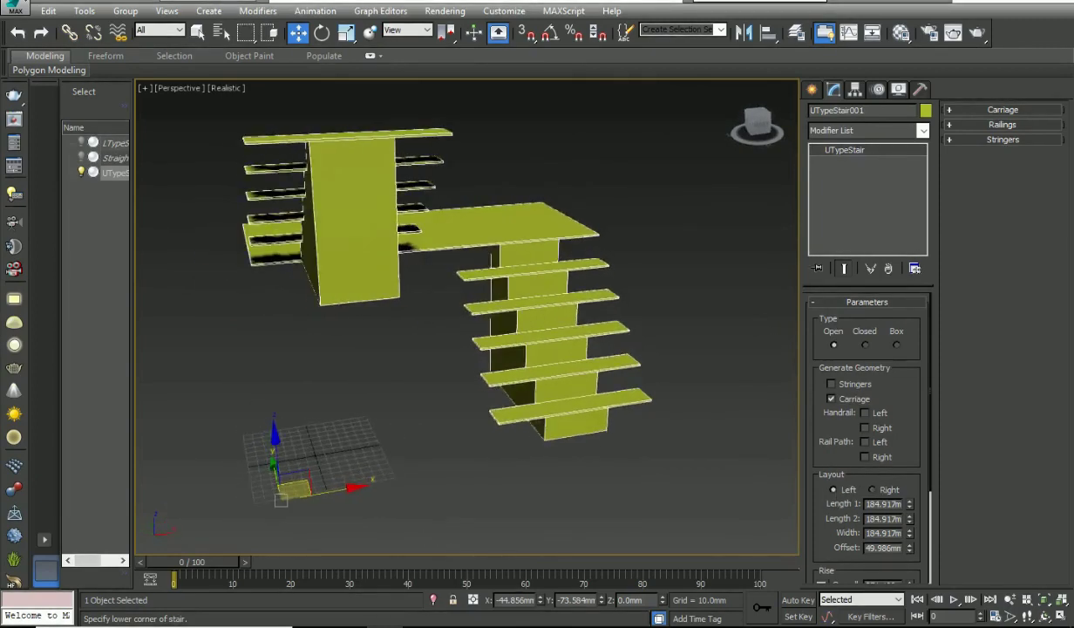
{"action": "left_click", "coordinate": [873, 490]}
- Set the U-type stair's layout to about 223.7 mm for length 1, 327.3 mm for length 2, 165.9 mm width and 0 mm offset
{"action": "middle_click_drag", "start_coordinate": [697, 419], "coordinate": [595, 450], "text": "alt"}
{"action": "left_click_drag", "start_coordinate": [909, 504], "coordinate": [914, 468]}
{"action": "middle_click_drag", "start_coordinate": [484, 432], "coordinate": [514, 405], "text": "alt"}
{"action": "left_click_drag", "start_coordinate": [911, 538], "coordinate": [911, 525]}
{"action": "middle_click_drag", "start_coordinate": [658, 459], "coordinate": [939, 535], "text": "alt"}
{"action": "left_click_drag", "start_coordinate": [911, 536], "coordinate": [823, 535]}
{"action": "left_click_drag", "start_coordinate": [911, 551], "coordinate": [836, 19]}
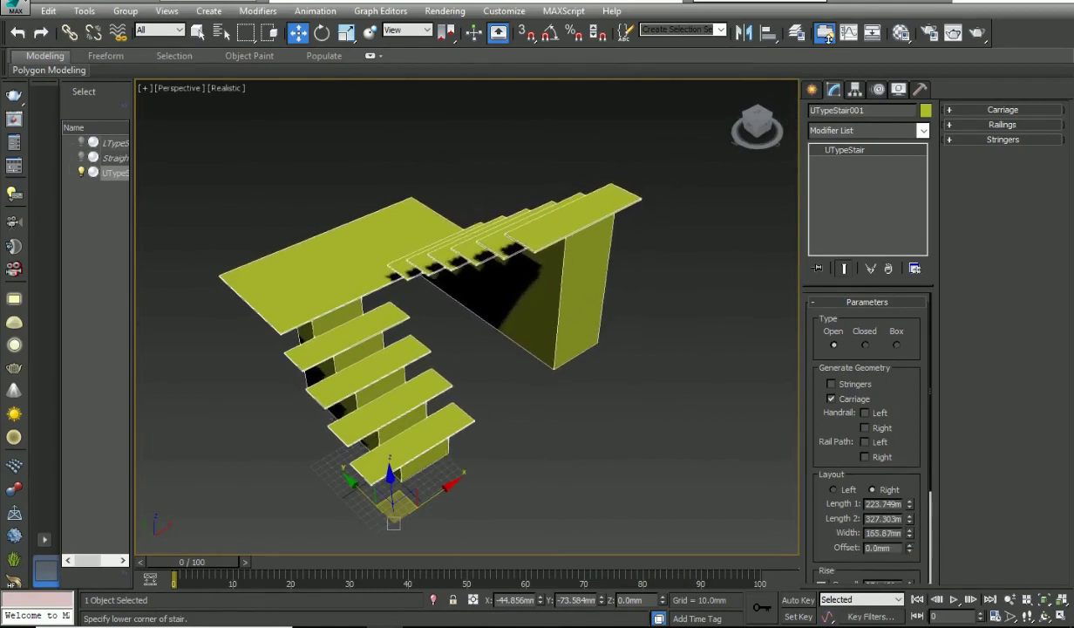
{"action": "middle_click_drag", "start_coordinate": [715, 261], "coordinate": [533, 310], "text": "alt"}
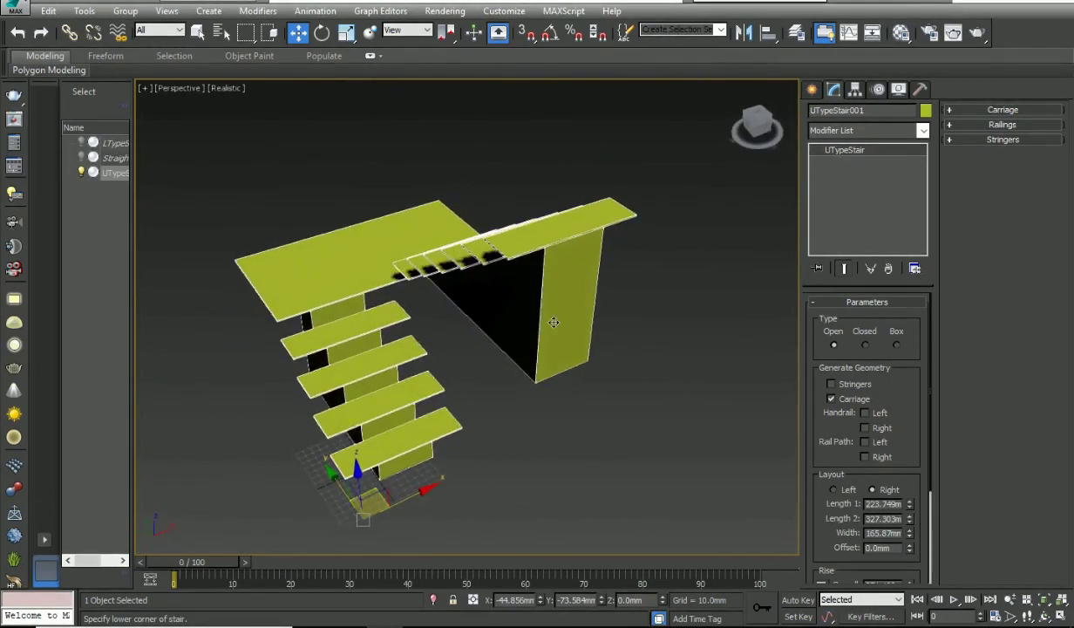
- Set the U-type stair's overall rise to about 371.1 mm, and with the riser count locked lower the riser height to about 27.8 mm
{"action": "scroll", "coordinate": [844, 533], "scroll_direction": "down", "scroll_amount": 2}
{"action": "scroll", "coordinate": [844, 534], "scroll_direction": "down", "scroll_amount": 3}
{"action": "left_click_drag", "start_coordinate": [910, 477], "coordinate": [922, 498]}
{"action": "middle_click_drag", "start_coordinate": [584, 460], "coordinate": [616, 427], "text": "alt"}
{"action": "left_click_drag", "start_coordinate": [912, 476], "coordinate": [923, 457]}
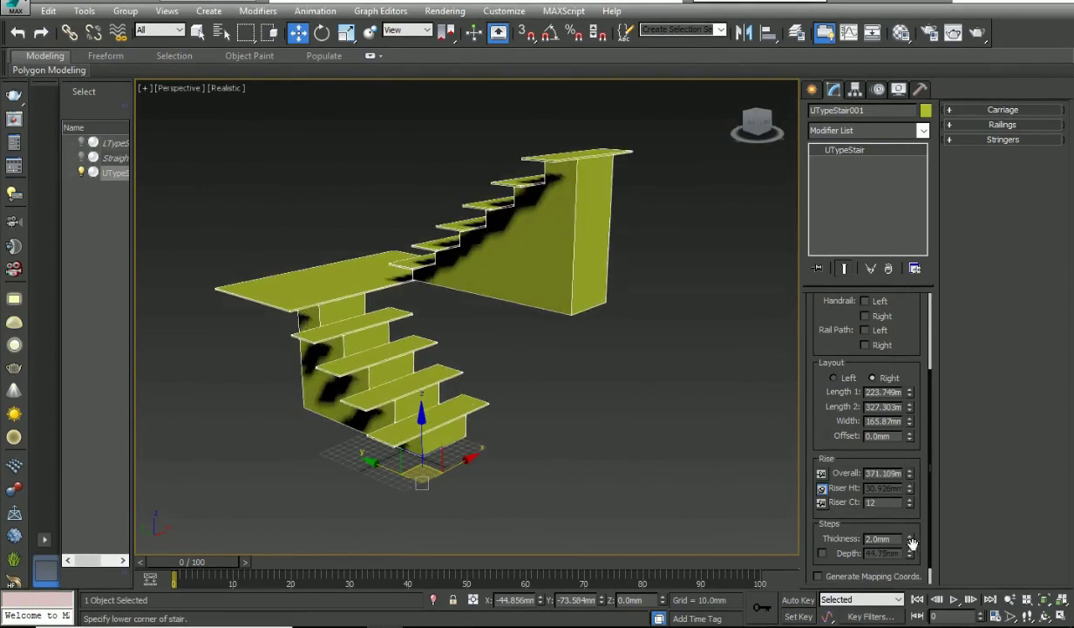
{"action": "left_click", "coordinate": [822, 503]}
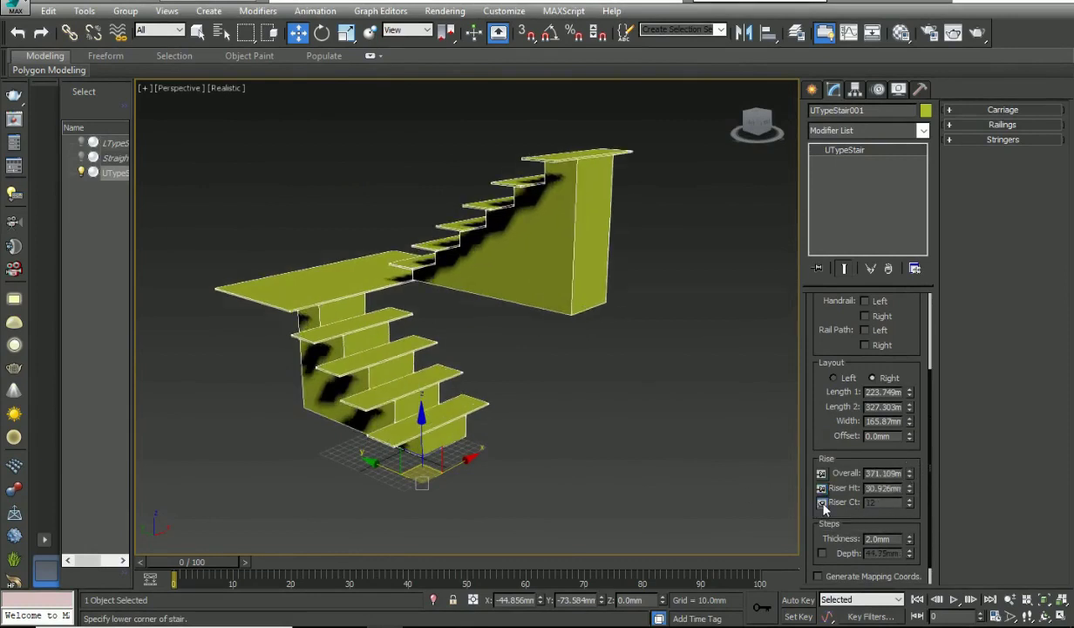
{"action": "left_click_drag", "start_coordinate": [909, 495], "coordinate": [931, 492]}
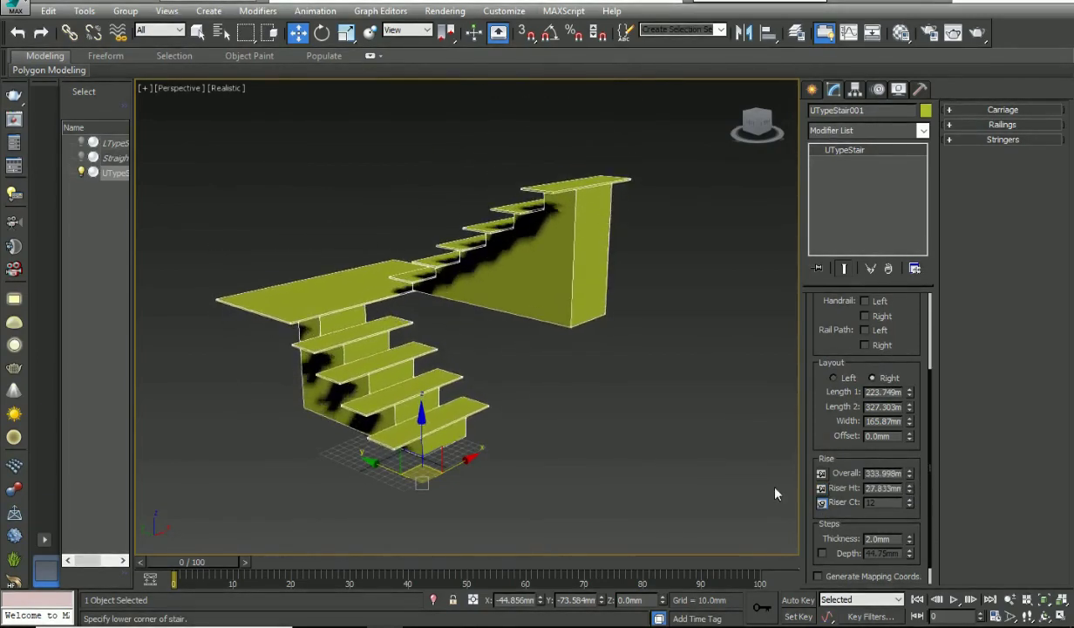
- Lock the U-type stair's riser height and raise its riser count to 14
{"action": "left_click", "coordinate": [821, 488]}
{"action": "left_click", "coordinate": [911, 505]}
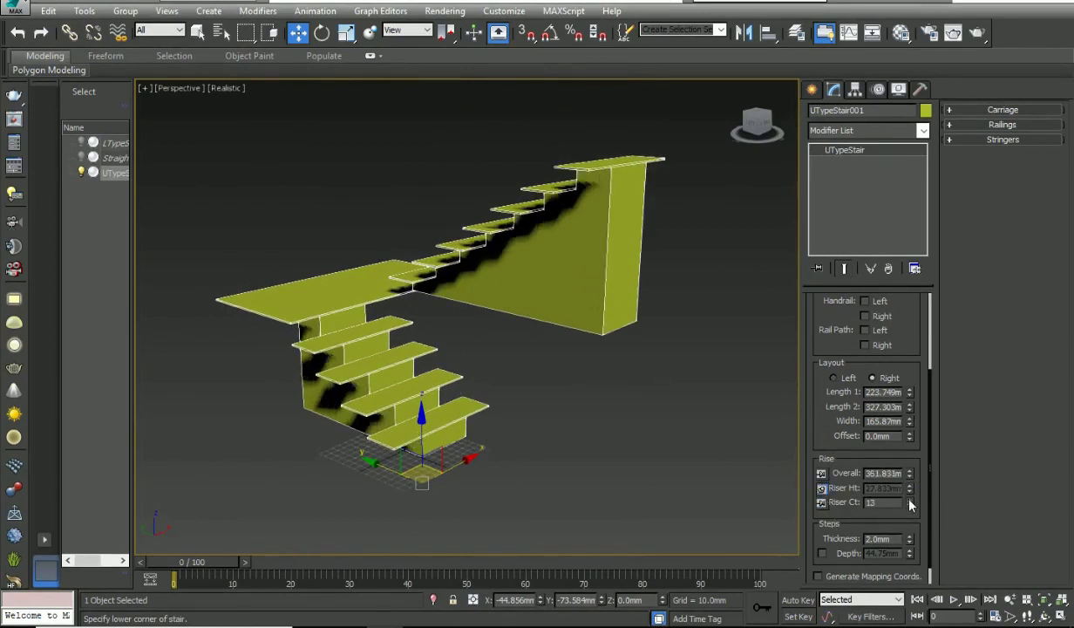
{"action": "left_click", "coordinate": [911, 505]}
{"action": "middle_click_drag", "start_coordinate": [730, 494], "coordinate": [540, 472], "text": "alt"}
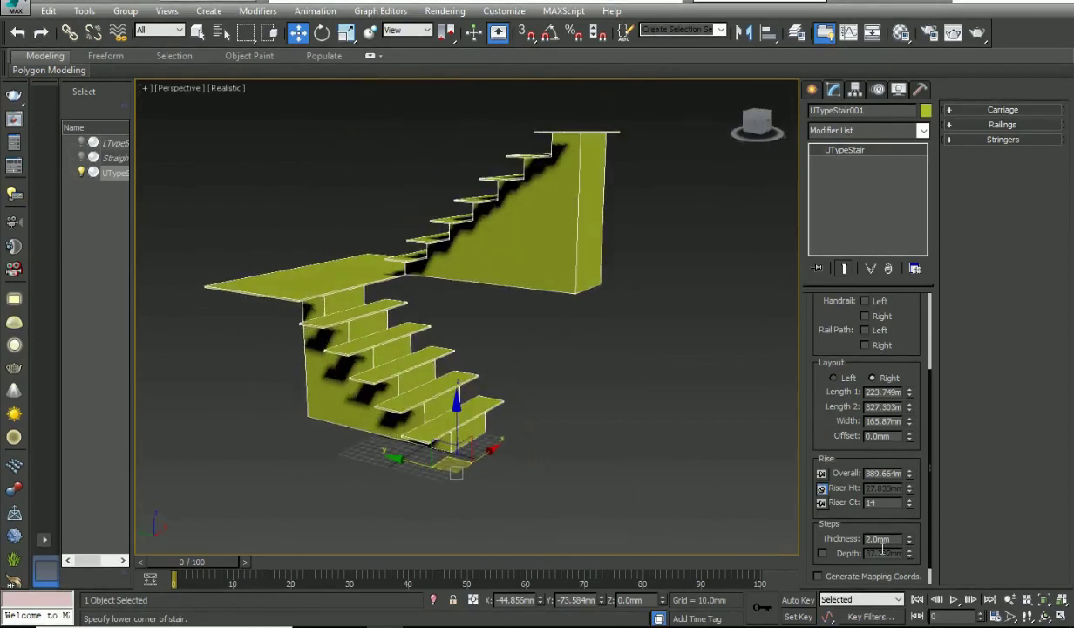
- Reduce the depth of the U-type stair's carriage to about 11.93 mm
{"action": "scroll", "coordinate": [816, 533], "scroll_direction": "down", "scroll_amount": 1}
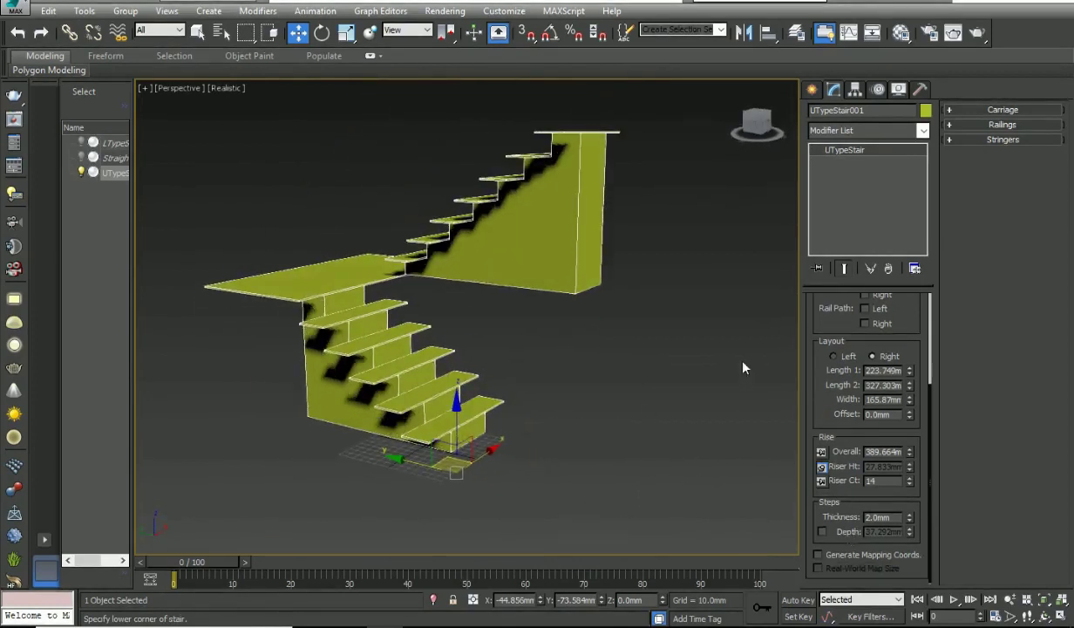
{"action": "left_click", "coordinate": [959, 114]}
{"action": "middle_click_drag", "start_coordinate": [664, 257], "coordinate": [636, 313], "text": "alt"}
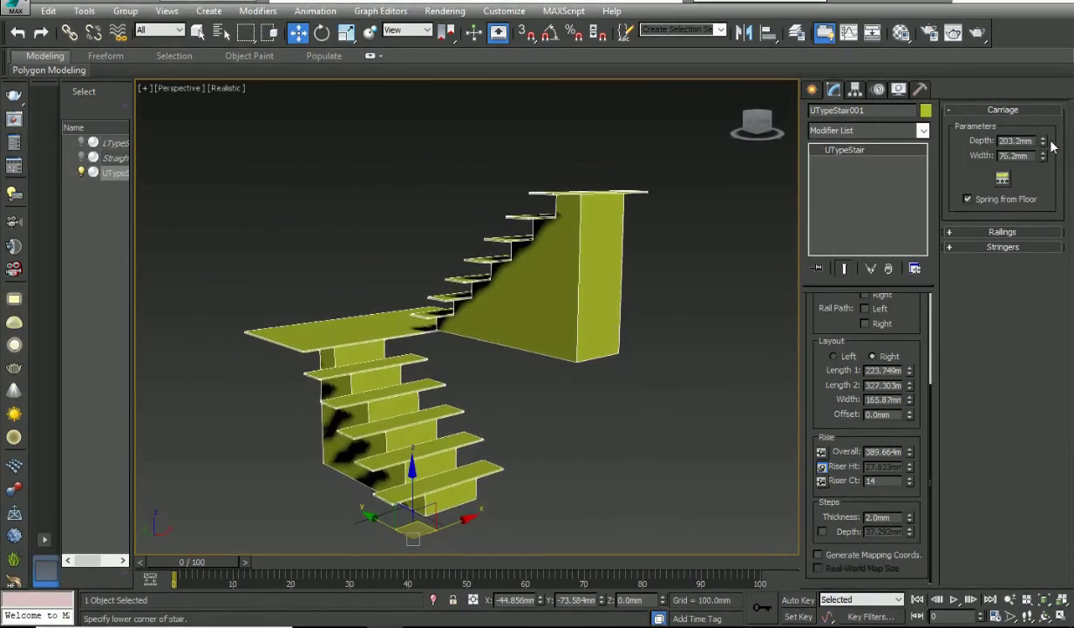
{"action": "left_click_drag", "start_coordinate": [1044, 144], "coordinate": [1067, 262]}
{"action": "middle_click_drag", "start_coordinate": [523, 349], "coordinate": [601, 366], "text": "alt"}
{"action": "left_click_drag", "start_coordinate": [1043, 141], "coordinate": [1062, 610]}
{"action": "middle_click_drag", "start_coordinate": [643, 436], "coordinate": [618, 418], "text": "alt"}
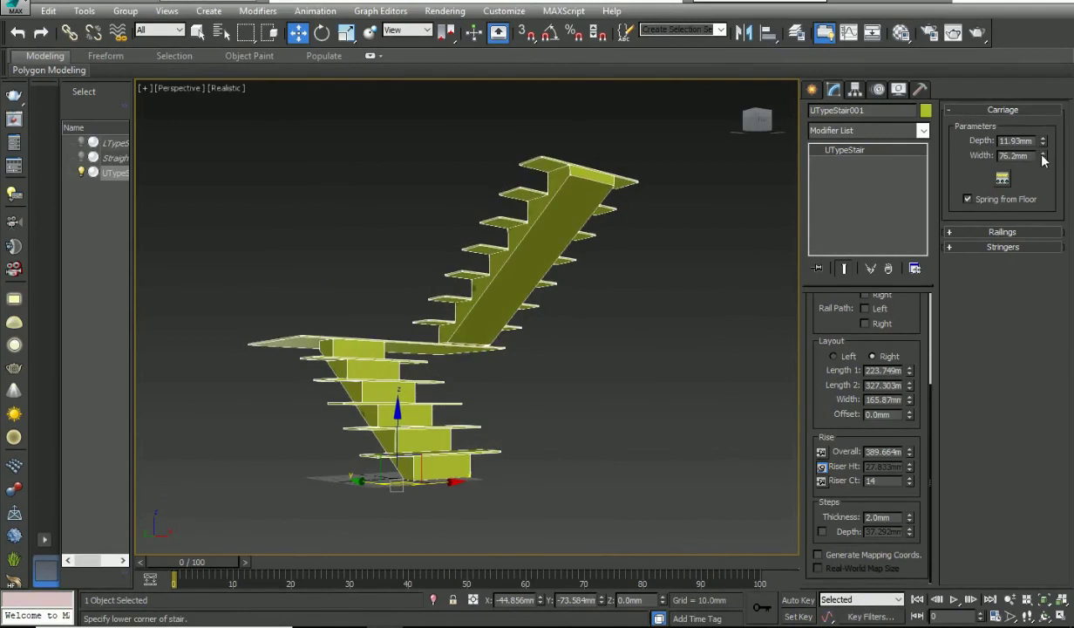
- Widen the U-type stair's carriage to about 97 mm
{"action": "left_click_drag", "start_coordinate": [1043, 156], "coordinate": [1043, 138]}
{"action": "middle_click_drag", "start_coordinate": [515, 418], "coordinate": [488, 436], "text": "alt"}
{"action": "mouse_move", "coordinate": [1046, 159]}
{"action": "left_mouse_down"}
{"action": "mouse_move", "coordinate": [1051, 136]}
{"action": "mouse_move", "coordinate": [1050, 167]}
{"action": "left_mouse_up"}
{"action": "mouse_move", "coordinate": [616, 376]}
{"action": "middle_mouse_down", "text": "alt"}
{"action": "mouse_move", "coordinate": [726, 418]}
{"action": "mouse_move", "coordinate": [665, 460]}
{"action": "mouse_move", "coordinate": [602, 374]}
{"action": "middle_mouse_up", "text": "alt"}
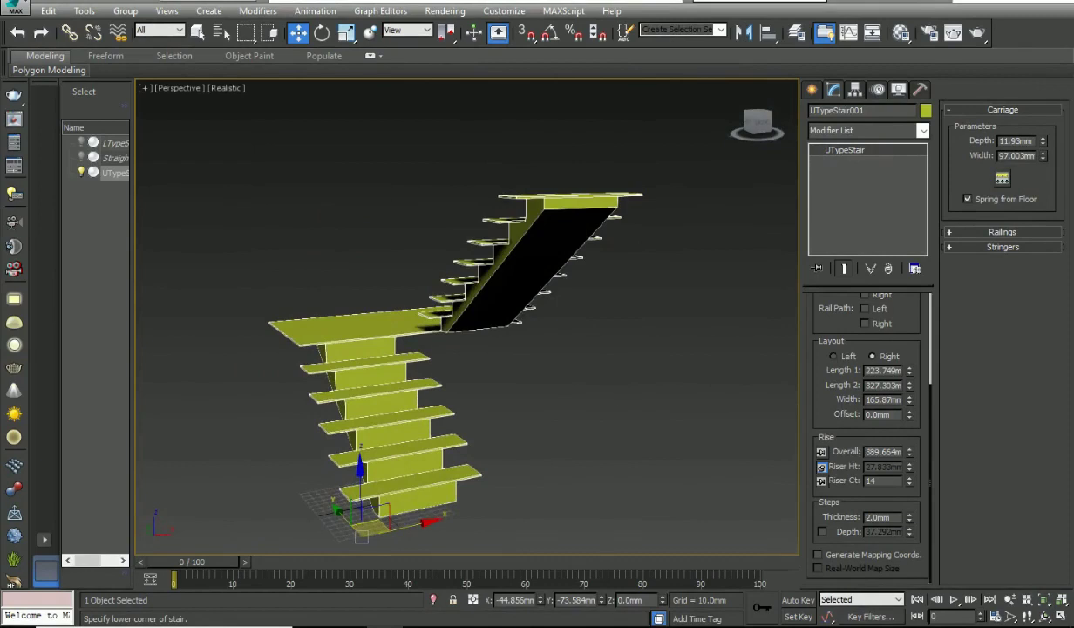
- Turn on stringers for the U-type stair, with its railing and stringer parameters expanded
{"action": "left_click", "coordinate": [972, 233]}
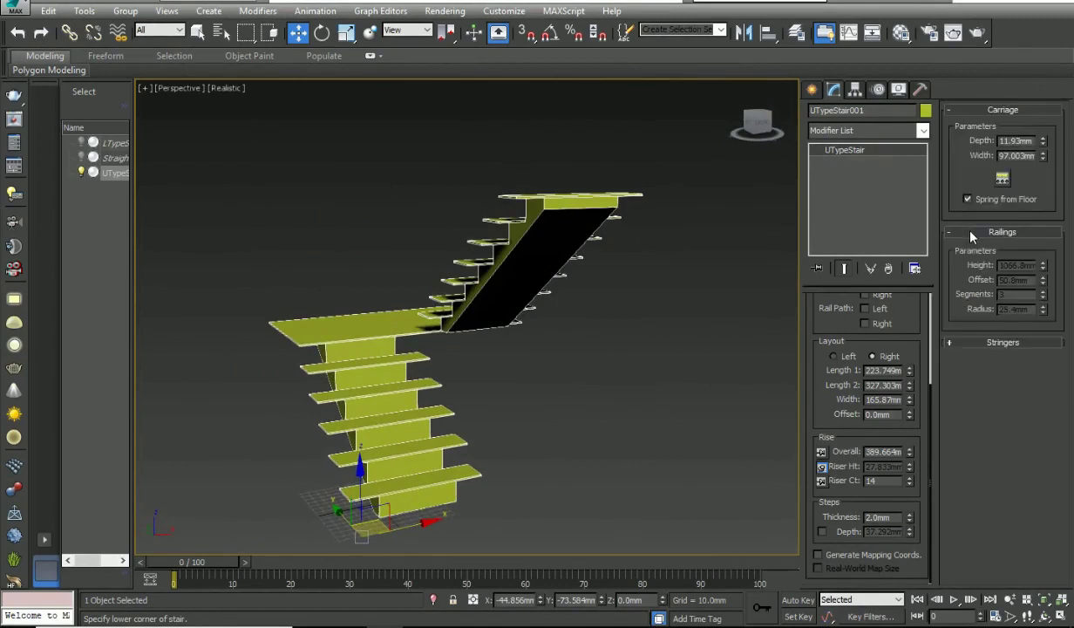
{"action": "left_click", "coordinate": [986, 343]}
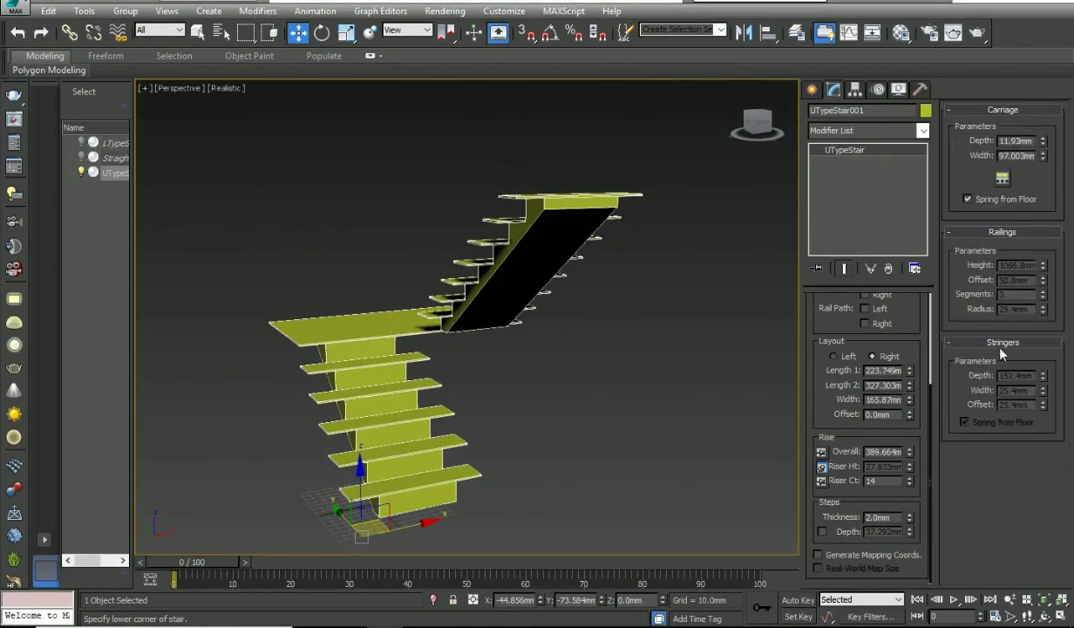
{"action": "scroll", "coordinate": [832, 340], "scroll_direction": "up", "scroll_amount": 3}
{"action": "left_click", "coordinate": [831, 318]}
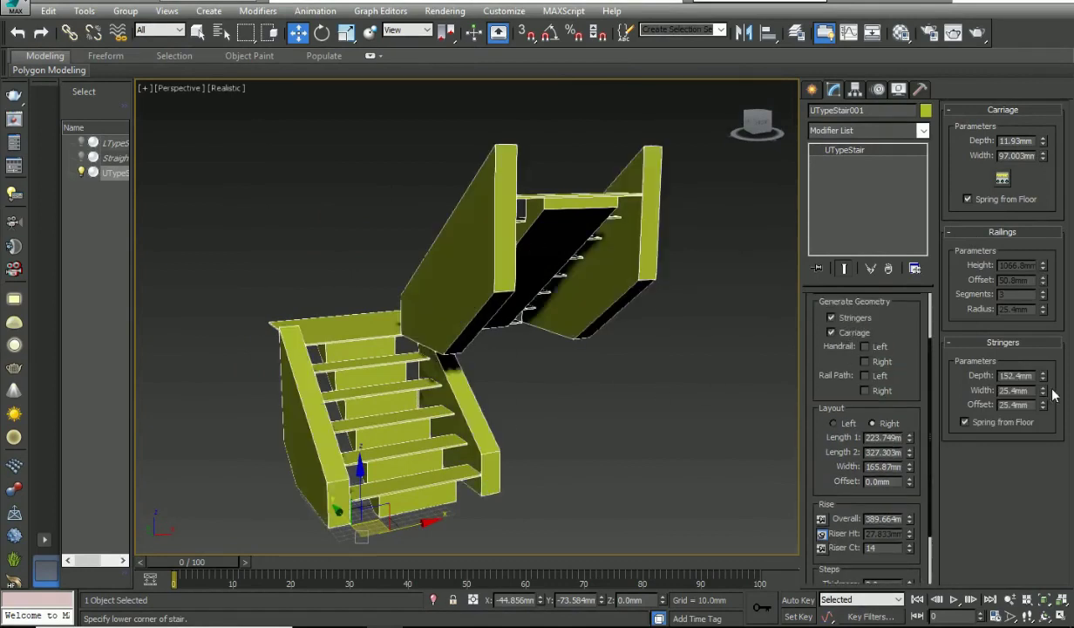
- Set the U-type stair's stringers to a depth of about 44.2 mm, a width of about 4.83 mm and an offset of about 10.16 mm
{"action": "left_click_drag", "start_coordinate": [1043, 380], "coordinate": [1058, 465]}
{"action": "left_click_drag", "start_coordinate": [1044, 406], "coordinate": [1060, 466]}
{"action": "middle_click_drag", "start_coordinate": [560, 416], "coordinate": [522, 425], "text": "alt"}
{"action": "mouse_move", "coordinate": [555, 346]}
{"action": "middle_mouse_down", "text": "alt"}
{"action": "mouse_move", "coordinate": [551, 422]}
{"action": "mouse_move", "coordinate": [474, 419]}
{"action": "mouse_move", "coordinate": [326, 340]}
{"action": "mouse_move", "coordinate": [282, 333]}
{"action": "mouse_move", "coordinate": [272, 283]}
{"action": "mouse_move", "coordinate": [309, 241]}
{"action": "mouse_move", "coordinate": [449, 234]}
{"action": "mouse_move", "coordinate": [589, 311]}
{"action": "mouse_move", "coordinate": [597, 355]}
{"action": "mouse_move", "coordinate": [575, 348]}
{"action": "middle_mouse_up", "text": "alt"}
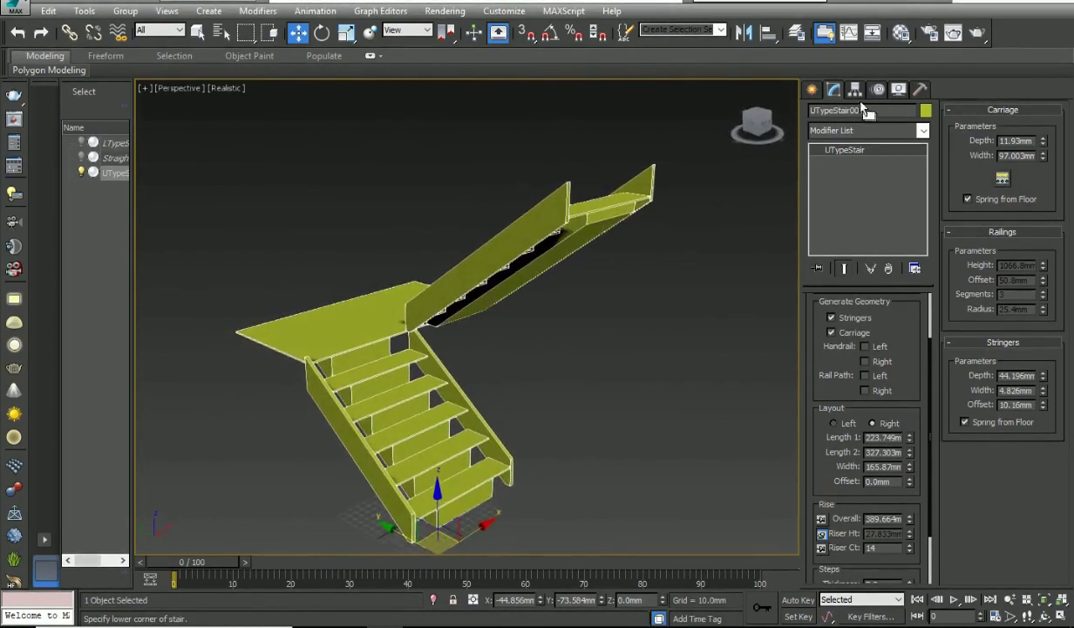
- Hide the finished U-type stair to clear the perspective view
{"action": "left_click", "coordinate": [811, 90]}
{"action": "scroll", "coordinate": [579, 276], "scroll_direction": "down", "scroll_amount": 3}
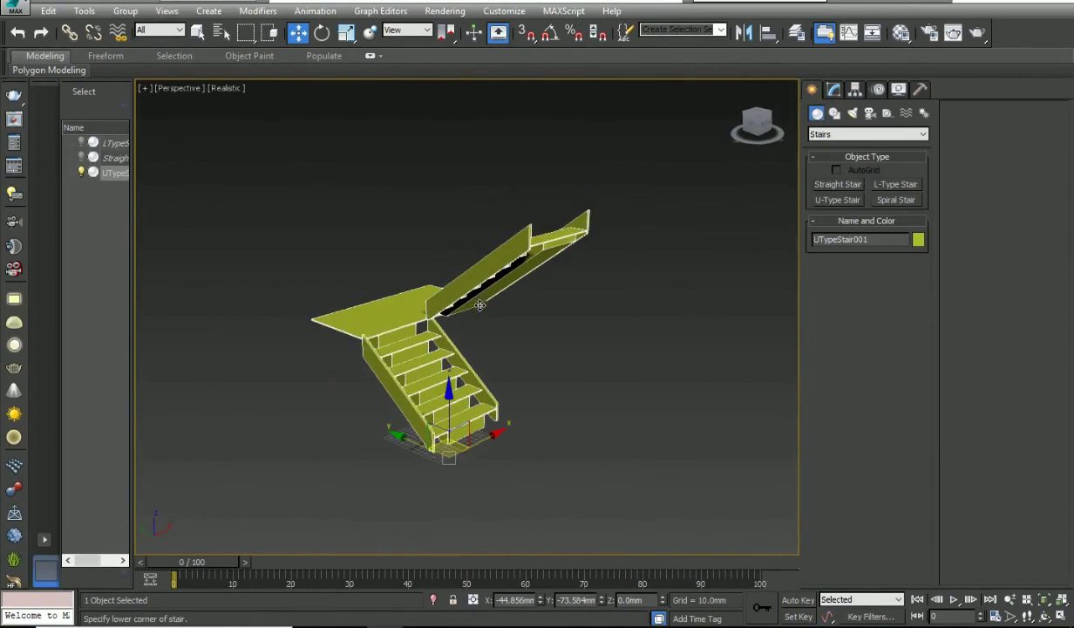
{"action": "right_click", "coordinate": [441, 340]}
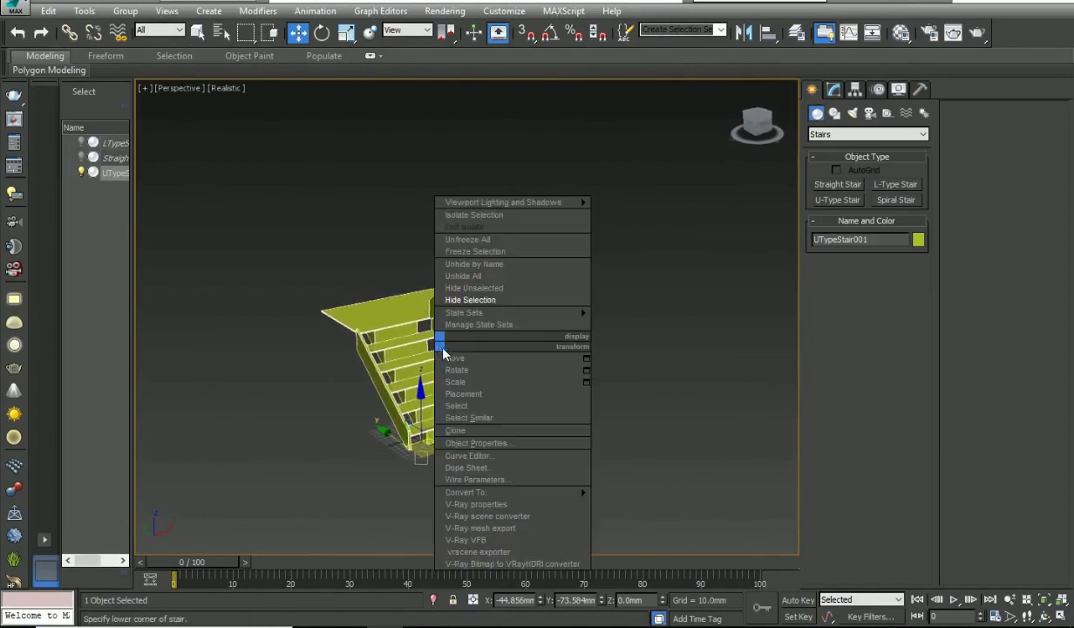
{"action": "left_click", "coordinate": [492, 300]}
- Create a spiral stair near the grid centre with a radius of about 63.3 mm and an overall rise of about 302.4 mm
{"action": "left_click", "coordinate": [905, 201]}
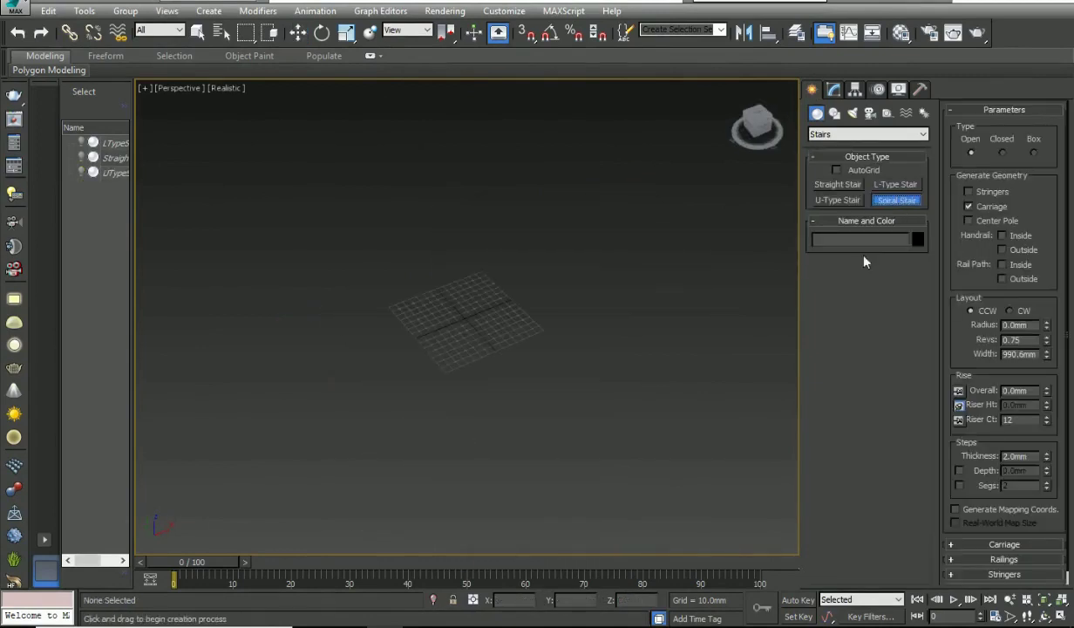
{"action": "left_click_drag", "start_coordinate": [461, 319], "coordinate": [511, 352]}
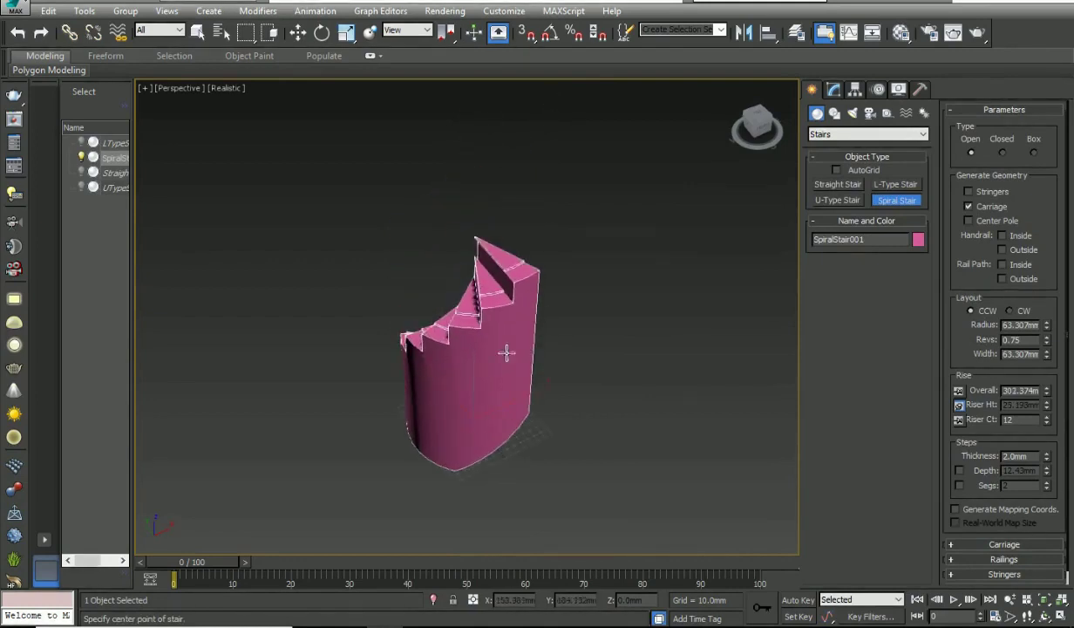
{"action": "left_click", "coordinate": [623, 346]}
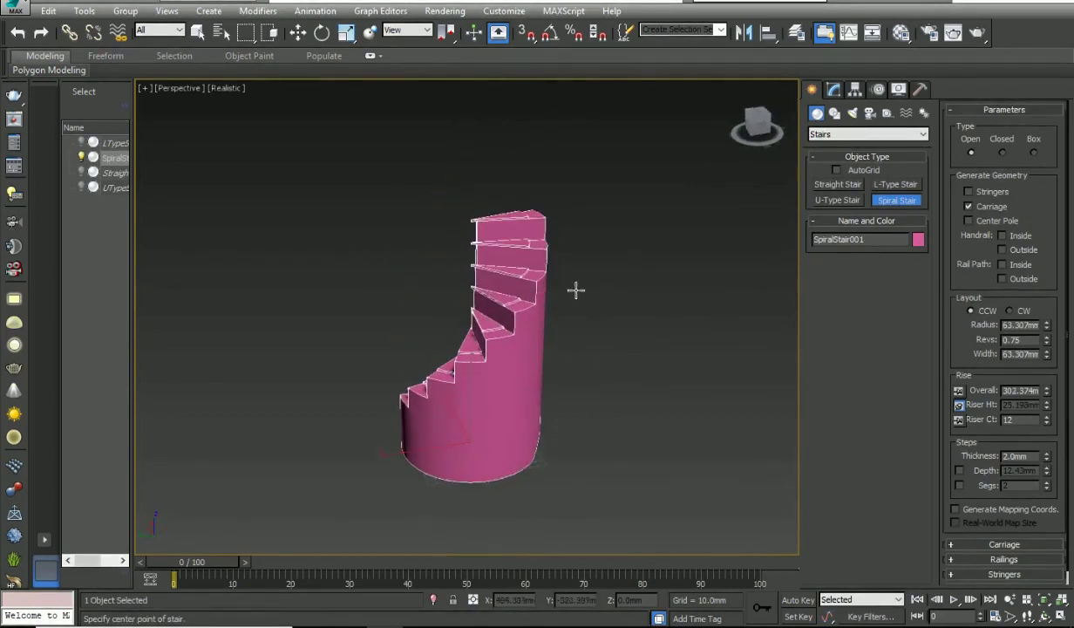
{"action": "key", "text": "w"}
{"action": "middle_click_drag", "start_coordinate": [568, 298], "coordinate": [632, 398], "text": "alt"}
- Try the Closed and Box types on the spiral stair and return it to Open
{"action": "left_click", "coordinate": [833, 90]}
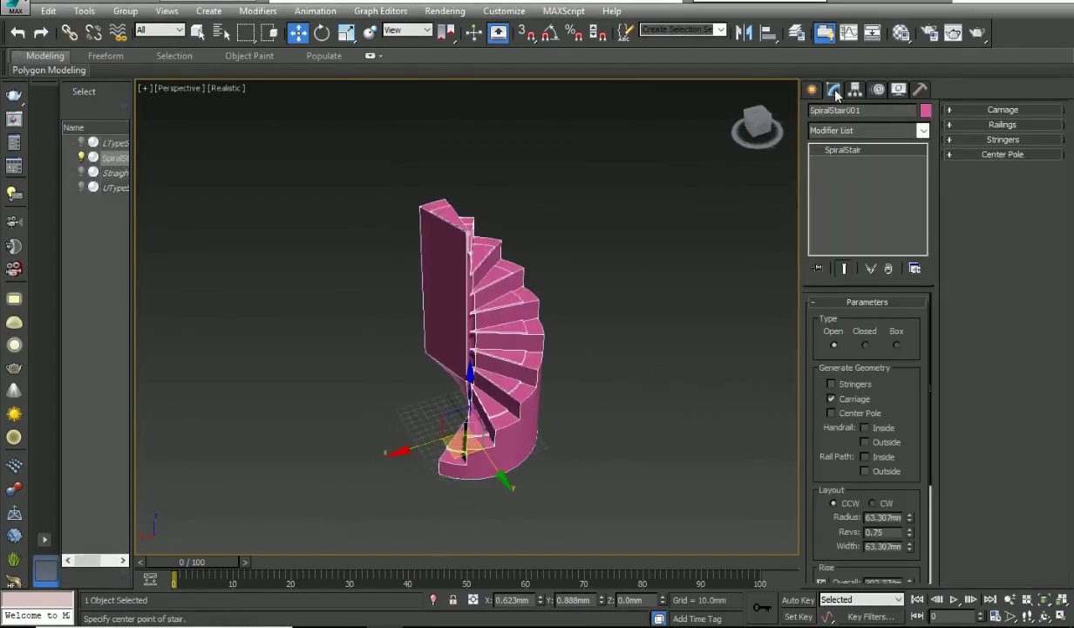
{"action": "left_click", "coordinate": [866, 346]}
{"action": "mouse_move", "coordinate": [611, 419]}
{"action": "middle_mouse_down", "text": "alt"}
{"action": "mouse_move", "coordinate": [554, 424]}
{"action": "mouse_move", "coordinate": [658, 429]}
{"action": "mouse_move", "coordinate": [319, 467]}
{"action": "mouse_move", "coordinate": [349, 473]}
{"action": "middle_mouse_up", "text": "alt"}
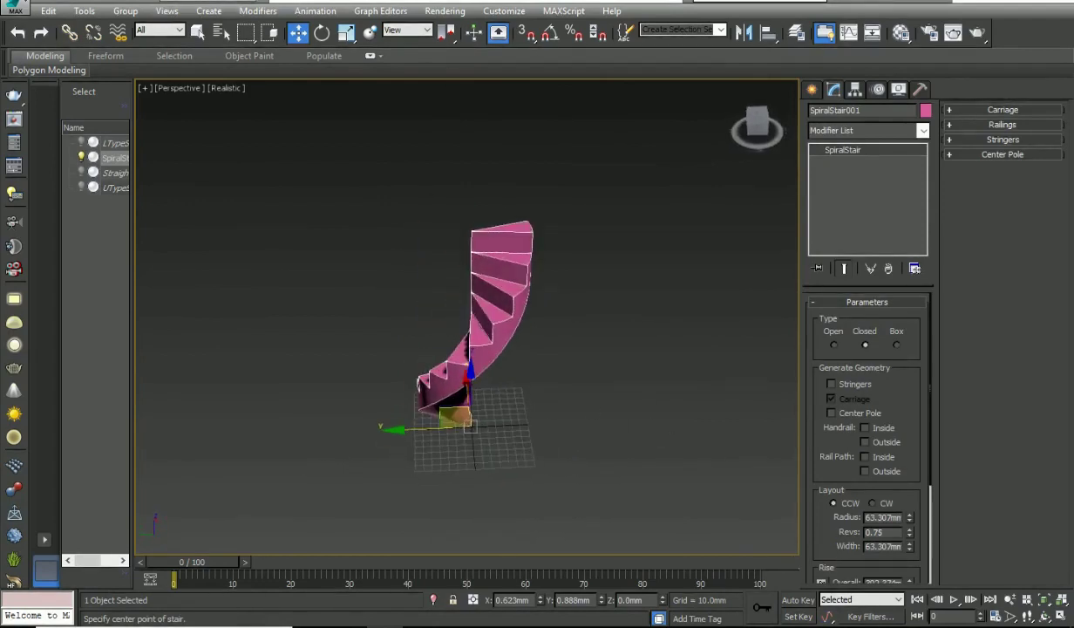
{"action": "left_click", "coordinate": [896, 344]}
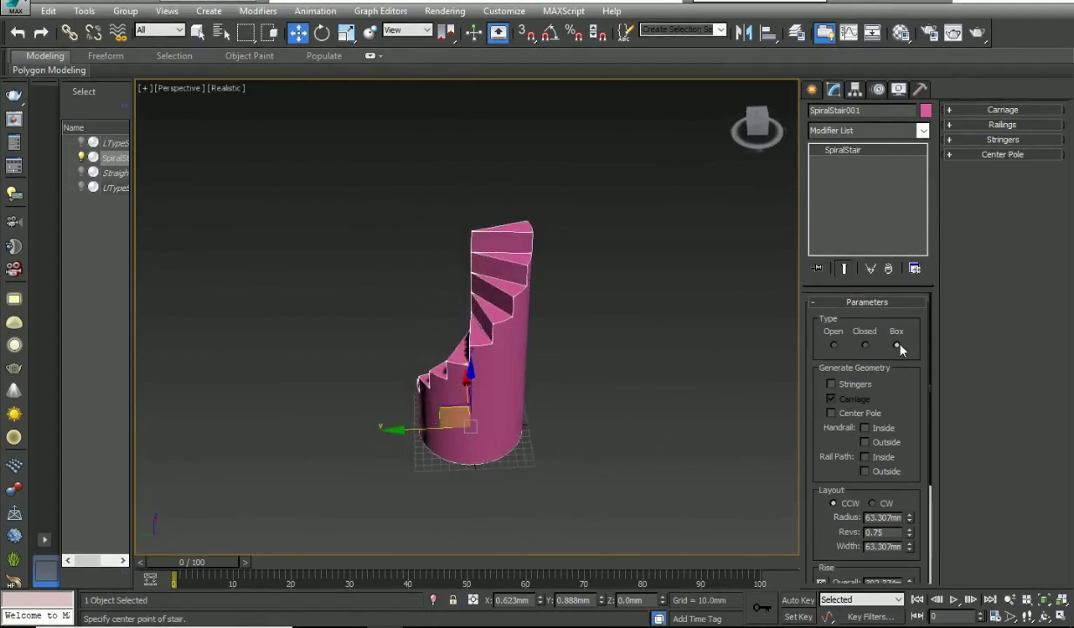
{"action": "left_click", "coordinate": [834, 347]}
{"action": "middle_click_drag", "start_coordinate": [656, 406], "coordinate": [700, 405], "text": "alt"}
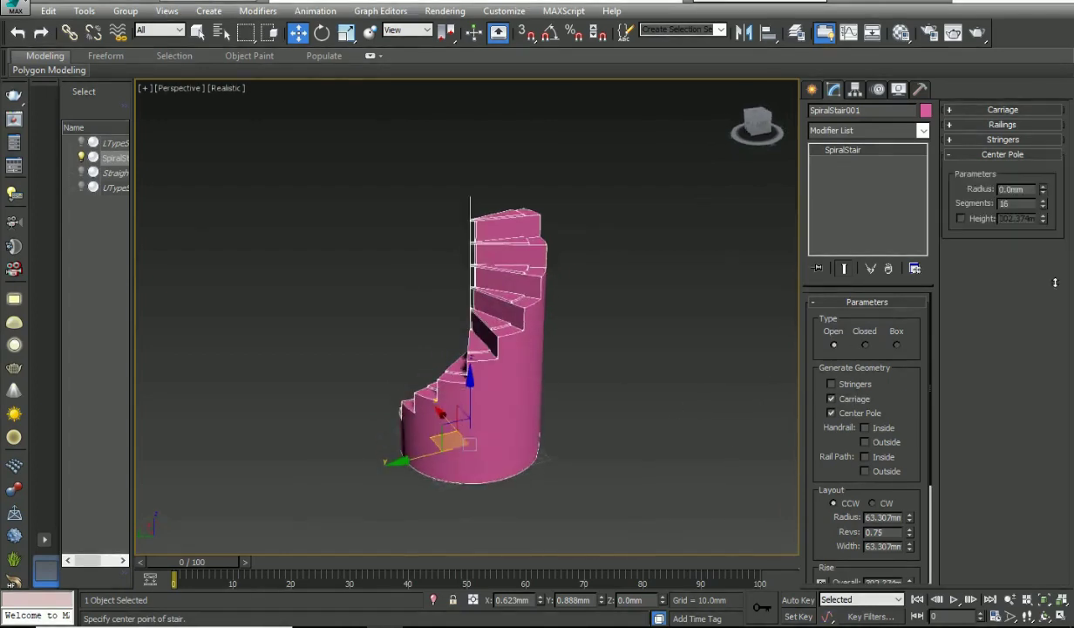
- Add a center pole to the spiral stair and set its radius to about 7.62 mm
{"action": "left_click_drag", "start_coordinate": [1055, 282], "coordinate": [1014, 266]}
{"action": "middle_click_drag", "start_coordinate": [610, 392], "coordinate": [581, 423], "text": "alt"}
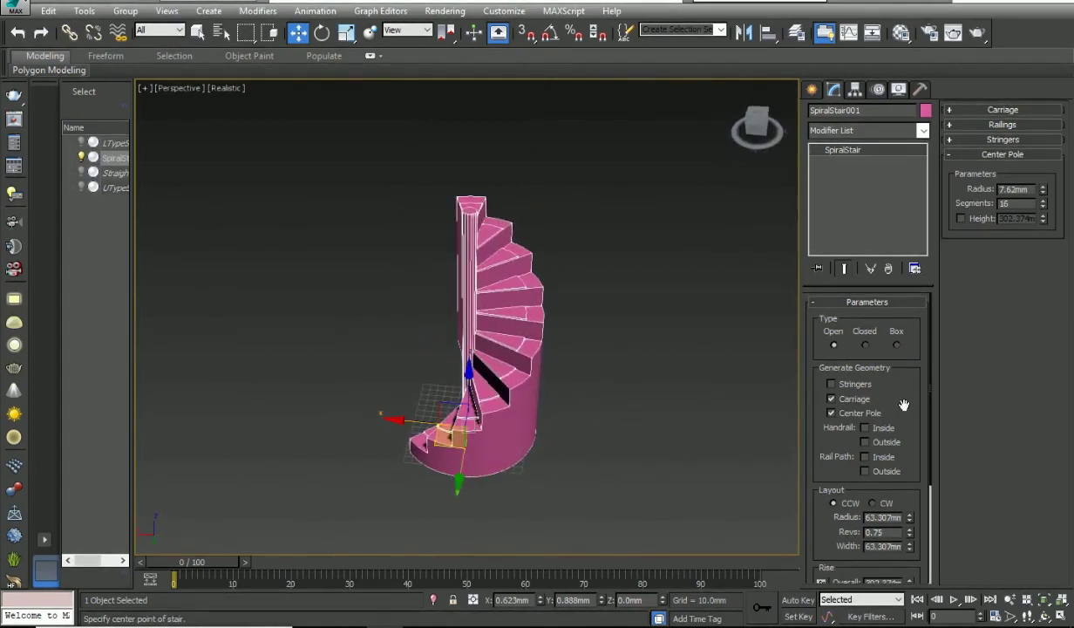
{"action": "left_click_drag", "start_coordinate": [903, 405], "coordinate": [904, 385]}
{"action": "middle_click_drag", "start_coordinate": [627, 410], "coordinate": [521, 385], "text": "alt"}
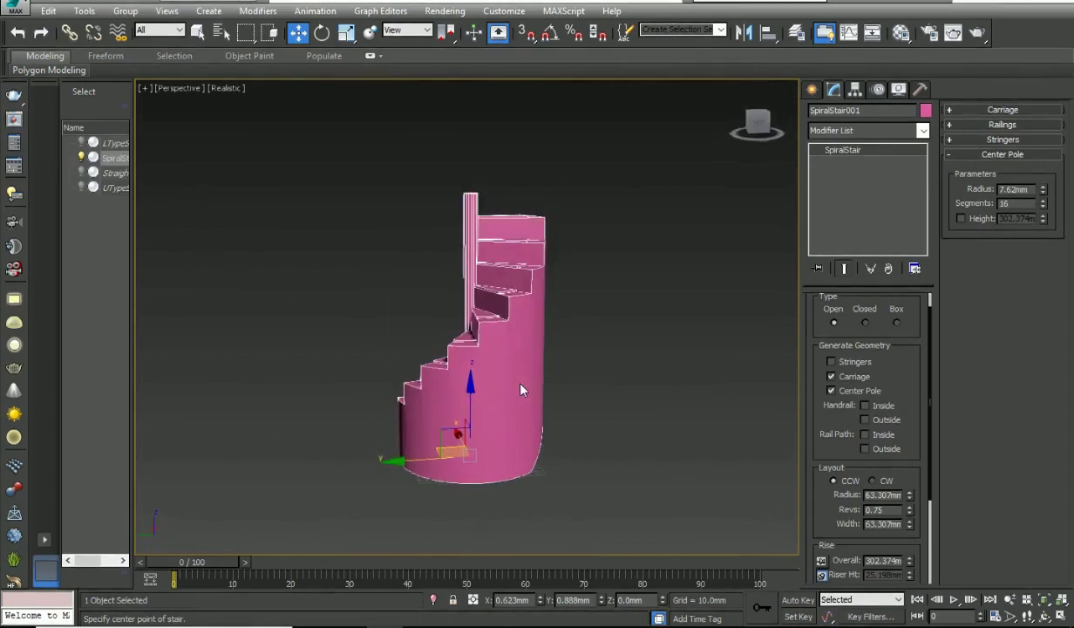
- Try the clockwise layout on the spiral stair and return it to counterclockwise
{"action": "left_click", "coordinate": [866, 420]}
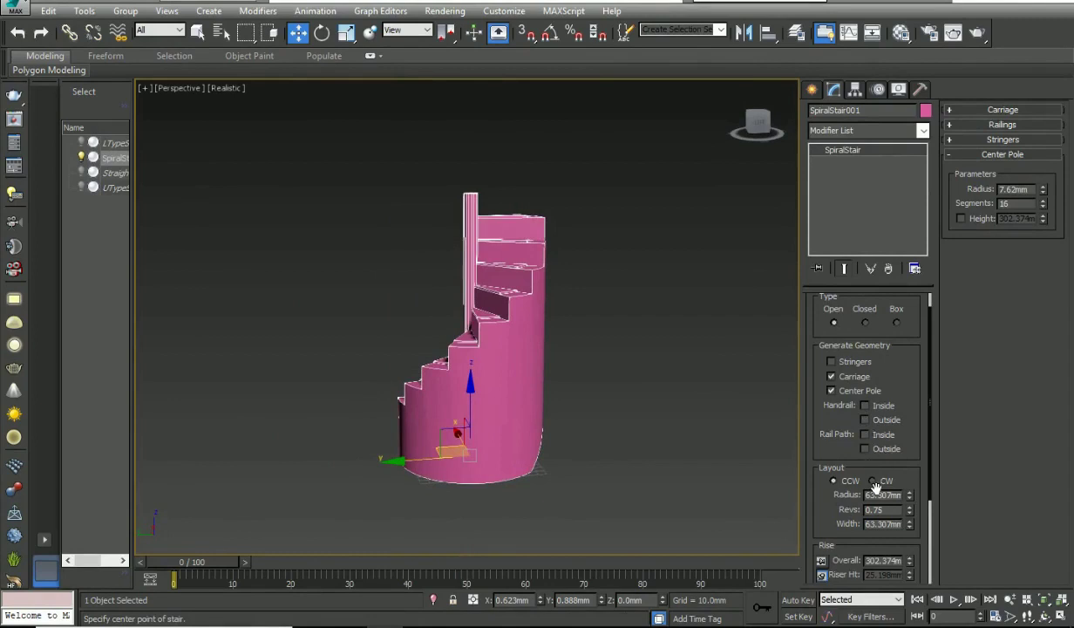
{"action": "left_click", "coordinate": [872, 480]}
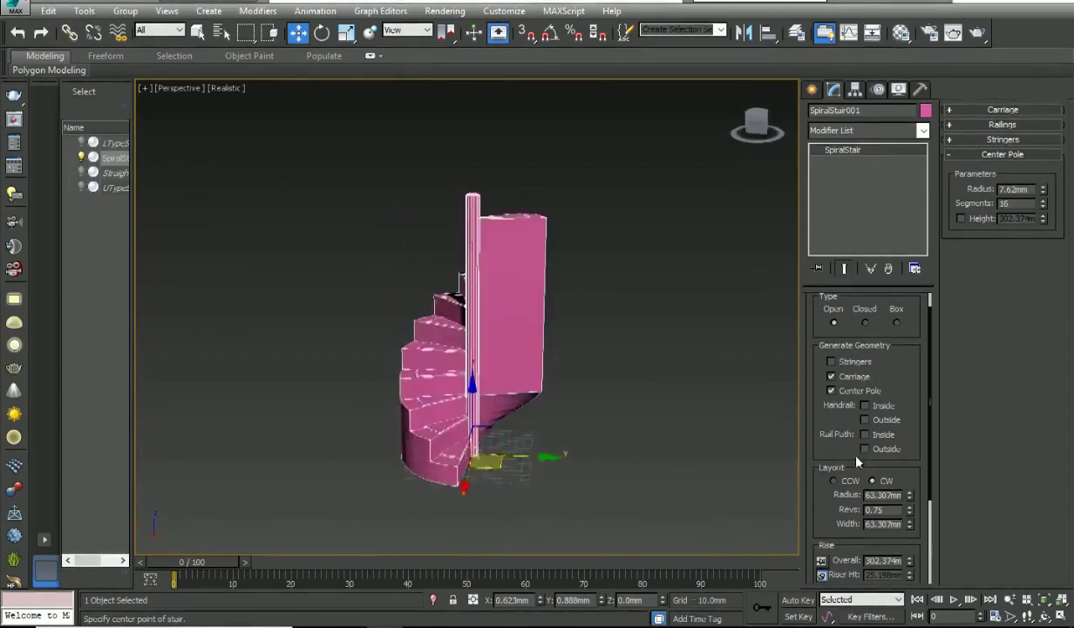
{"action": "left_click", "coordinate": [838, 481]}
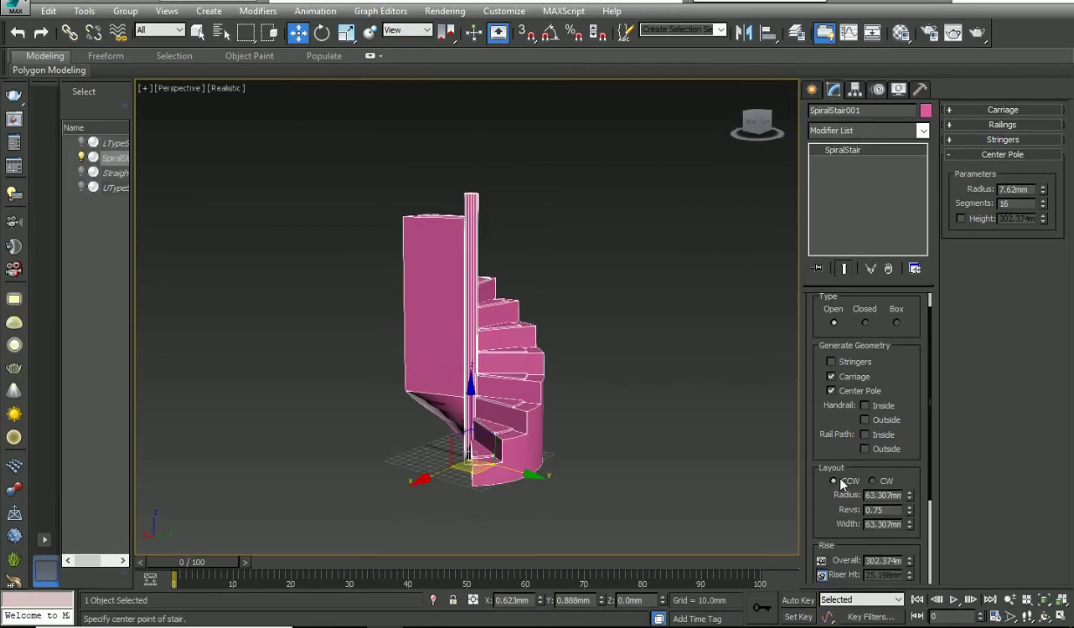
{"action": "middle_click_drag", "start_coordinate": [567, 421], "coordinate": [475, 481], "text": "alt"}
{"action": "middle_click_drag", "start_coordinate": [636, 441], "coordinate": [588, 426], "text": "alt"}
{"action": "left_click", "coordinate": [588, 426]}
{"action": "left_click", "coordinate": [524, 414]}
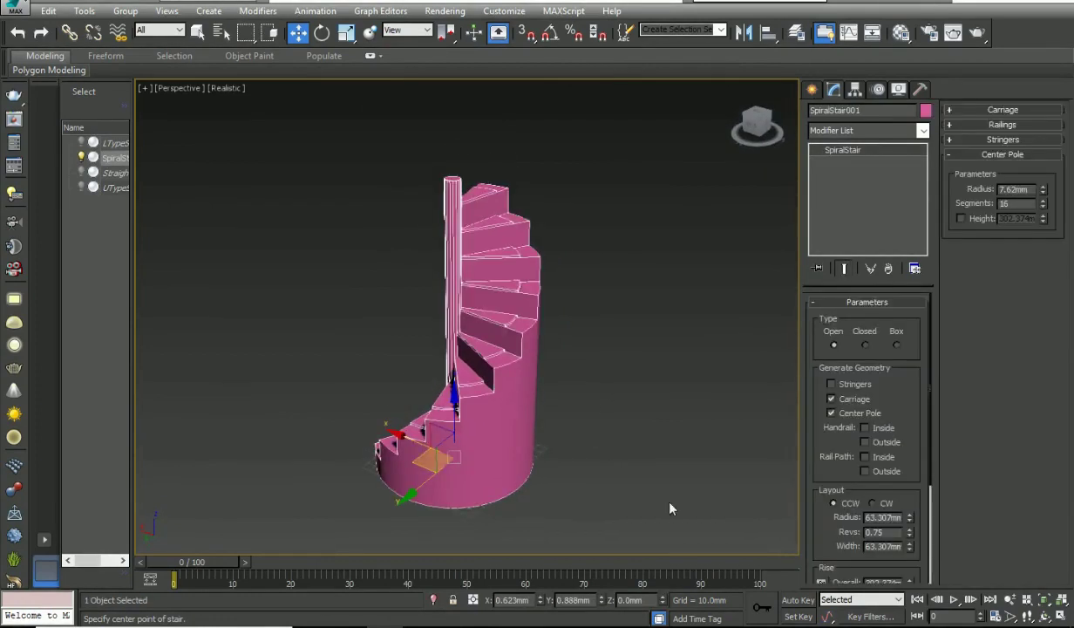
- Lock the spiral stair's riser count and raise its riser height to about 28.2 mm
{"action": "left_click_drag", "start_coordinate": [931, 472], "coordinate": [930, 504]}
{"action": "mouse_move", "coordinate": [910, 415]}
{"action": "left_mouse_down"}
{"action": "mouse_move", "coordinate": [915, 371]}
{"action": "mouse_move", "coordinate": [907, 423]}
{"action": "left_mouse_up"}
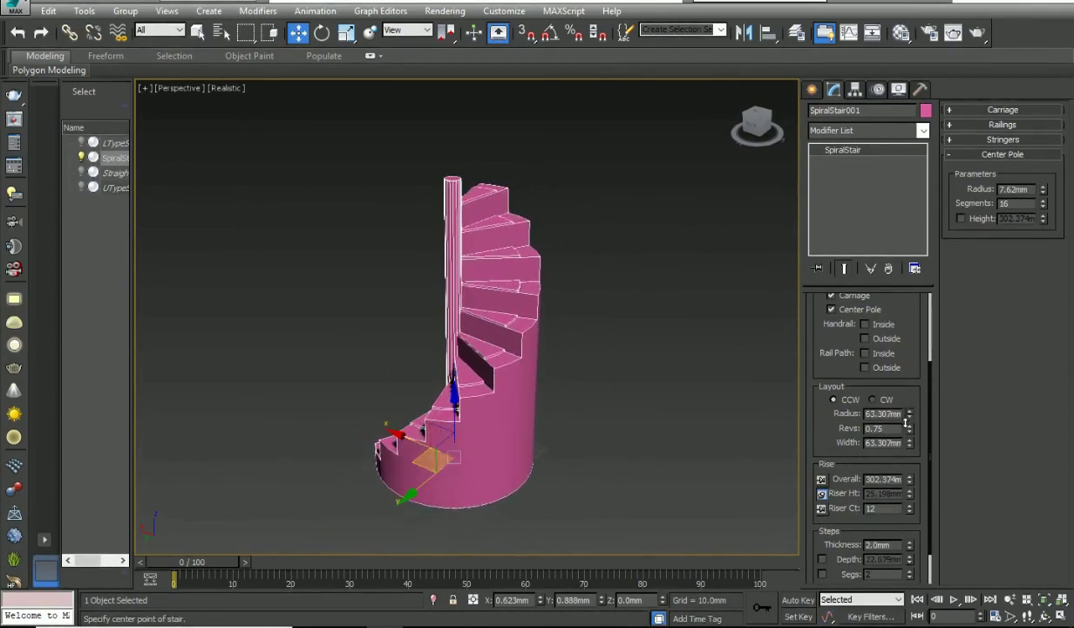
{"action": "left_click", "coordinate": [822, 508]}
{"action": "mouse_move", "coordinate": [910, 495]}
{"action": "left_mouse_down"}
{"action": "mouse_move", "coordinate": [923, 468]}
{"action": "mouse_move", "coordinate": [924, 523]}
{"action": "mouse_move", "coordinate": [923, 493]}
{"action": "left_mouse_up"}
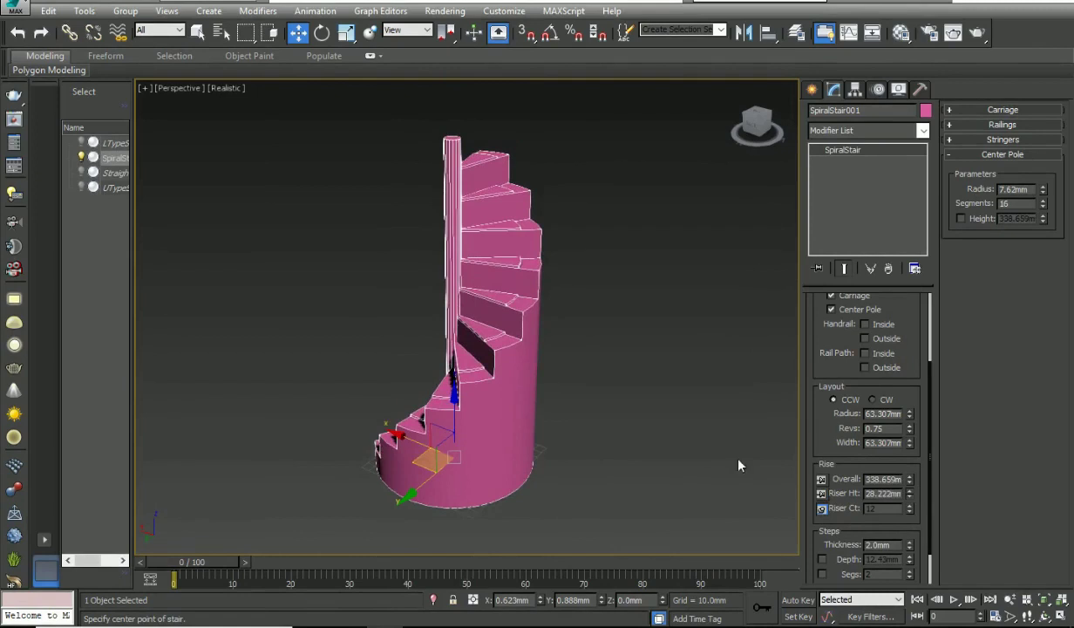
- Lock the spiral stair's riser height and raise its riser count to 14
{"action": "left_click", "coordinate": [822, 493]}
{"action": "left_click", "coordinate": [910, 505]}
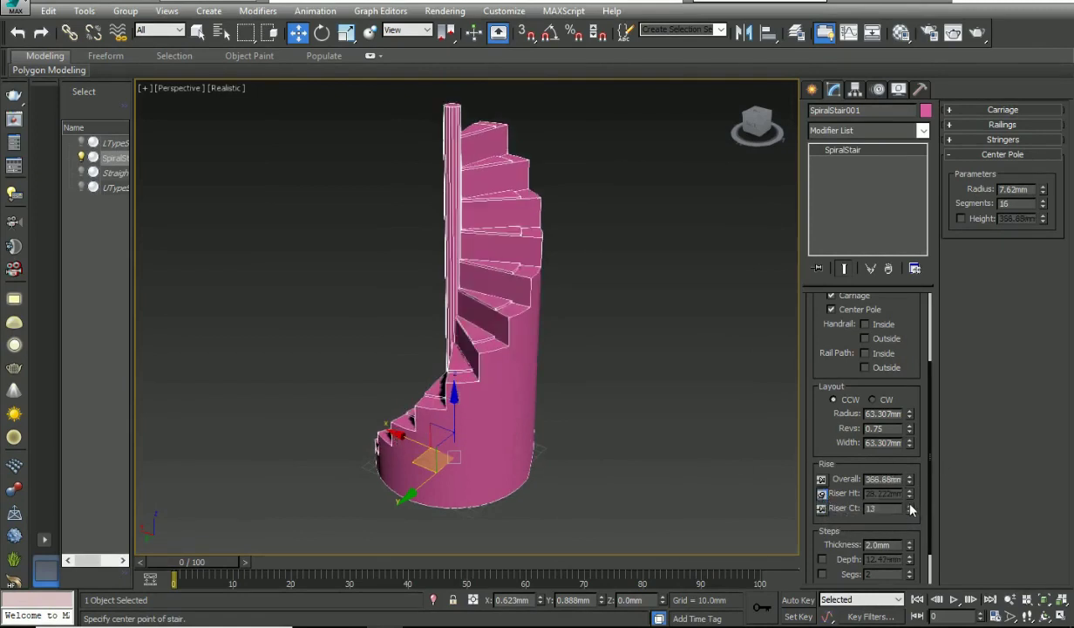
{"action": "left_click", "coordinate": [910, 505]}
{"action": "middle_click_drag", "start_coordinate": [610, 478], "coordinate": [583, 474], "text": "alt"}
- Reduce the thickness of the spiral stair's steps to 0.56 mm
{"action": "scroll", "coordinate": [912, 556], "scroll_direction": "down", "scroll_amount": 2}
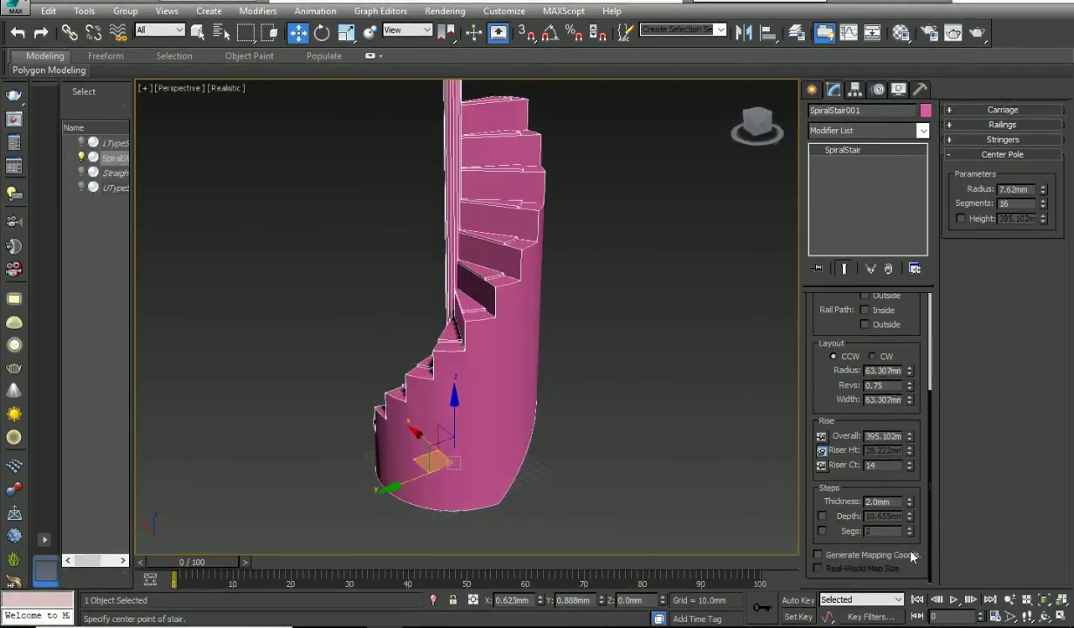
{"action": "left_click_drag", "start_coordinate": [922, 500], "coordinate": [911, 563]}
{"action": "middle_click_drag", "start_coordinate": [496, 440], "coordinate": [575, 453], "text": "alt"}
- Reduce the spiral stair's carriage to a depth of 0 mm and a width of about 19.8 mm
{"action": "left_click", "coordinate": [984, 111]}
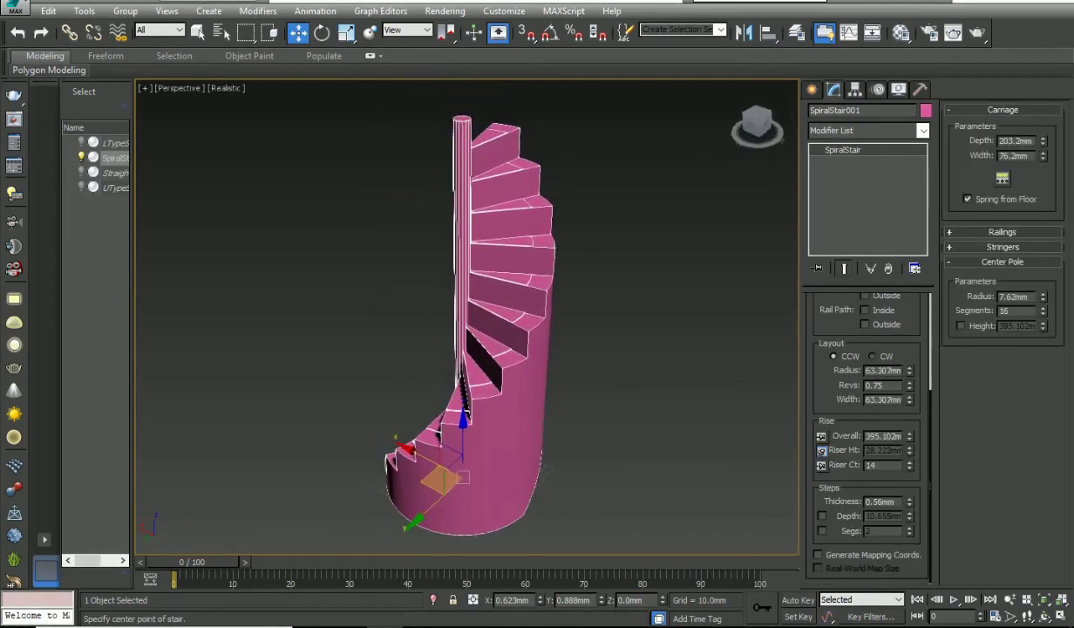
{"action": "left_click_drag", "start_coordinate": [1042, 140], "coordinate": [1045, 281]}
{"action": "left_click_drag", "start_coordinate": [1045, 226], "coordinate": [1046, 262]}
{"action": "middle_click_drag", "start_coordinate": [610, 349], "coordinate": [670, 349], "text": "alt"}
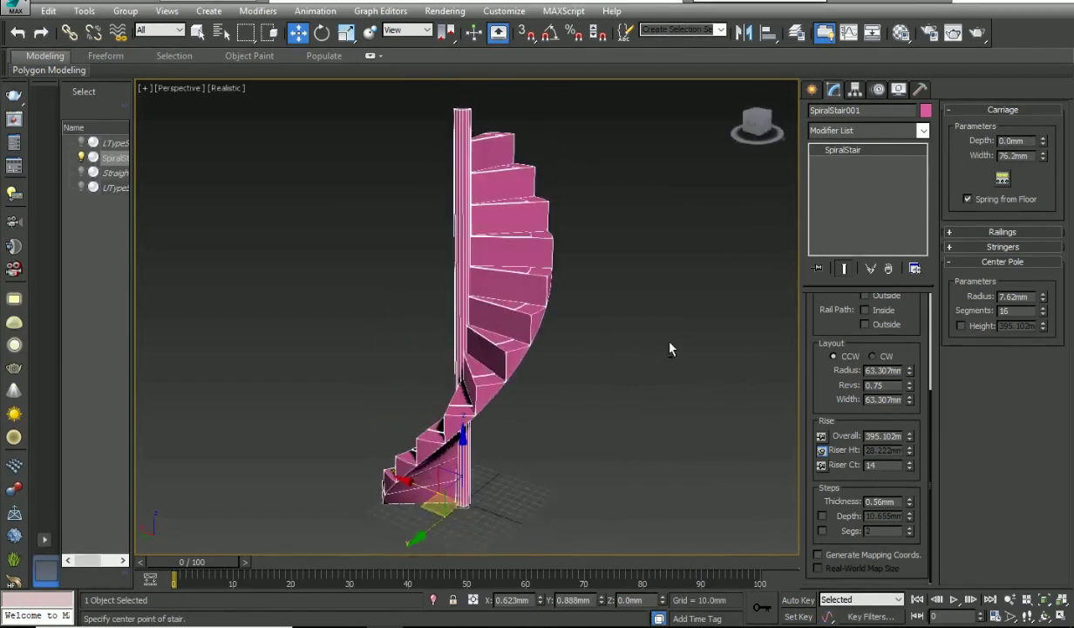
{"action": "left_click_drag", "start_coordinate": [1043, 156], "coordinate": [1041, 213]}
{"action": "mouse_move", "coordinate": [582, 365]}
{"action": "middle_mouse_down", "text": "alt"}
{"action": "mouse_move", "coordinate": [656, 355]}
{"action": "mouse_move", "coordinate": [741, 325]}
{"action": "mouse_move", "coordinate": [785, 342]}
{"action": "mouse_move", "coordinate": [593, 349]}
{"action": "mouse_move", "coordinate": [611, 342]}
{"action": "mouse_move", "coordinate": [589, 360]}
{"action": "mouse_move", "coordinate": [602, 357]}
{"action": "middle_mouse_up", "text": "alt"}
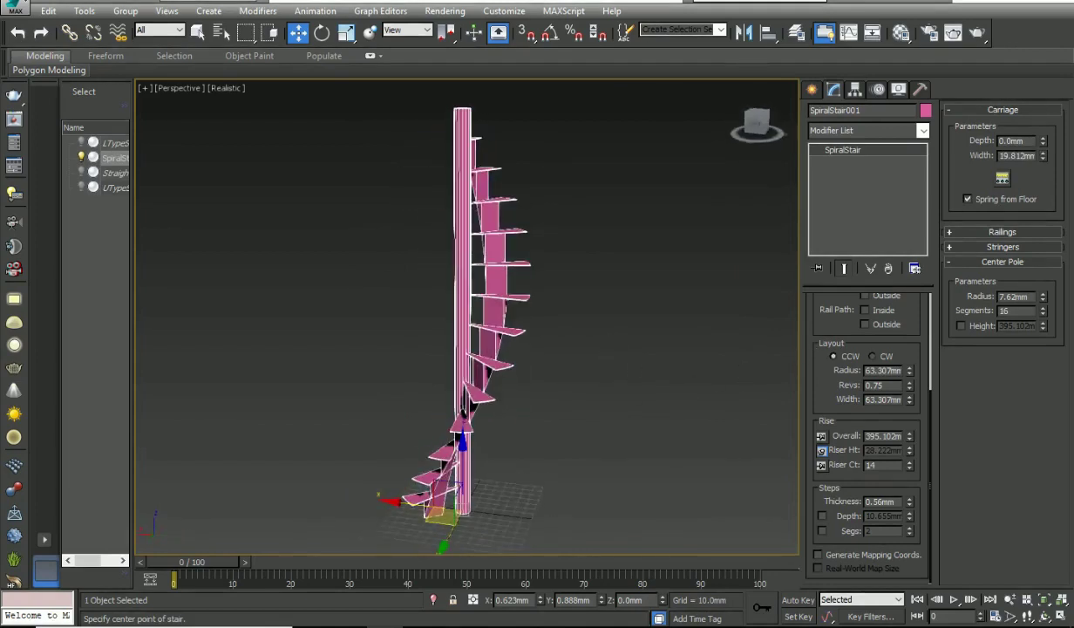
- Set the spiral stair's center pole to a radius of about 5.94 mm with 20 segments
{"action": "left_click", "coordinate": [973, 233]}
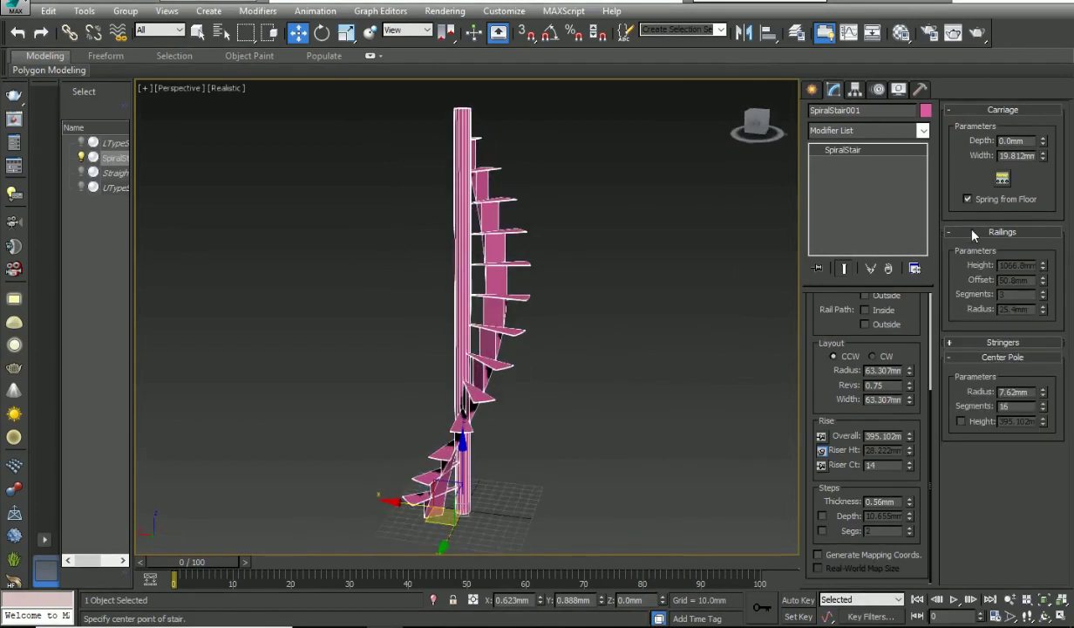
{"action": "left_click", "coordinate": [965, 343]}
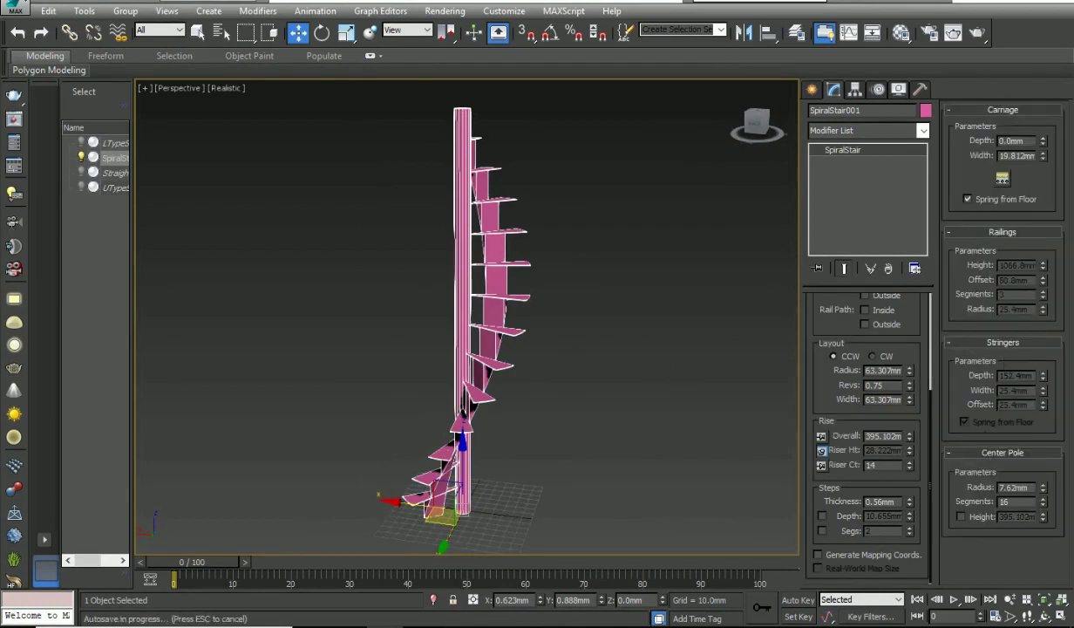
{"action": "mouse_move", "coordinate": [1043, 487]}
{"action": "left_mouse_down"}
{"action": "mouse_move", "coordinate": [1055, 462]}
{"action": "mouse_move", "coordinate": [1045, 516]}
{"action": "mouse_move", "coordinate": [1061, 490]}
{"action": "left_mouse_up"}
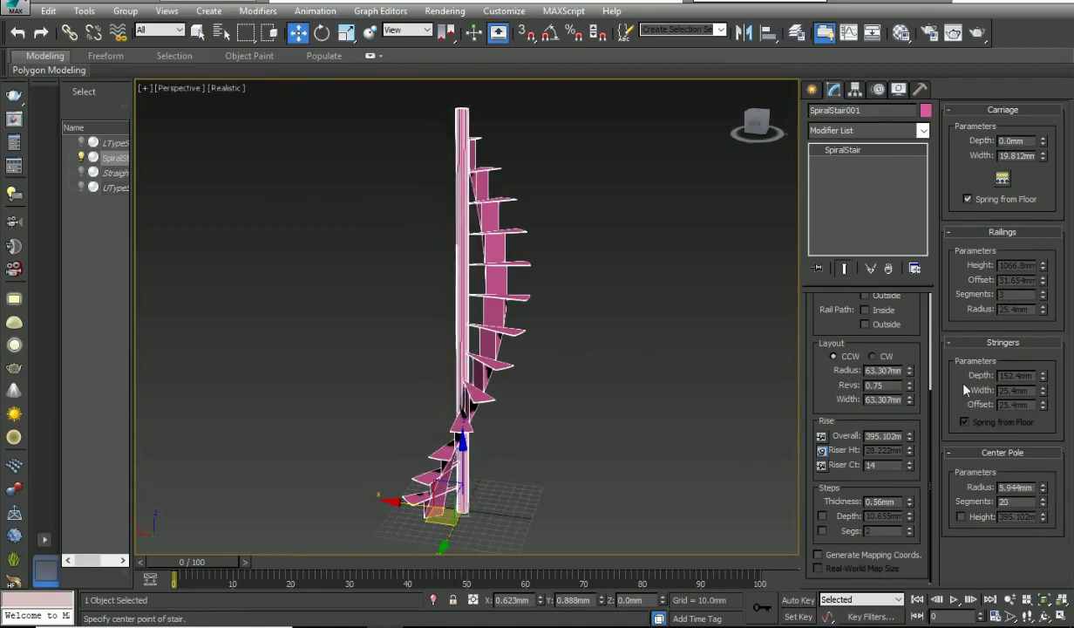
- Turn on stringers for the spiral stair
{"action": "scroll", "coordinate": [940, 410], "scroll_direction": "up", "scroll_amount": 1}
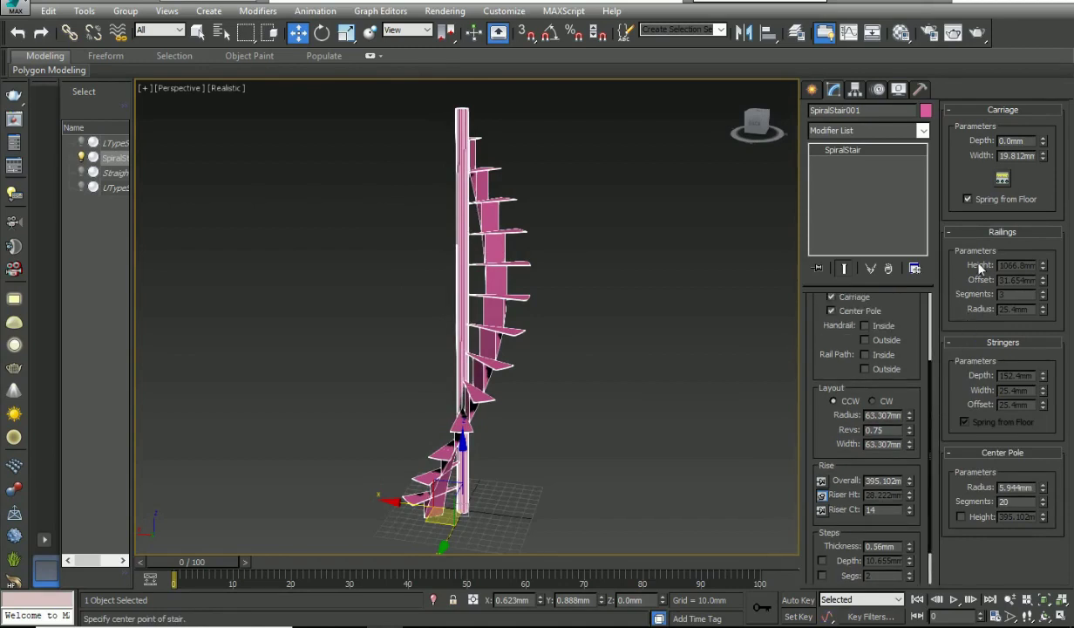
{"action": "left_click_drag", "start_coordinate": [932, 386], "coordinate": [931, 335]}
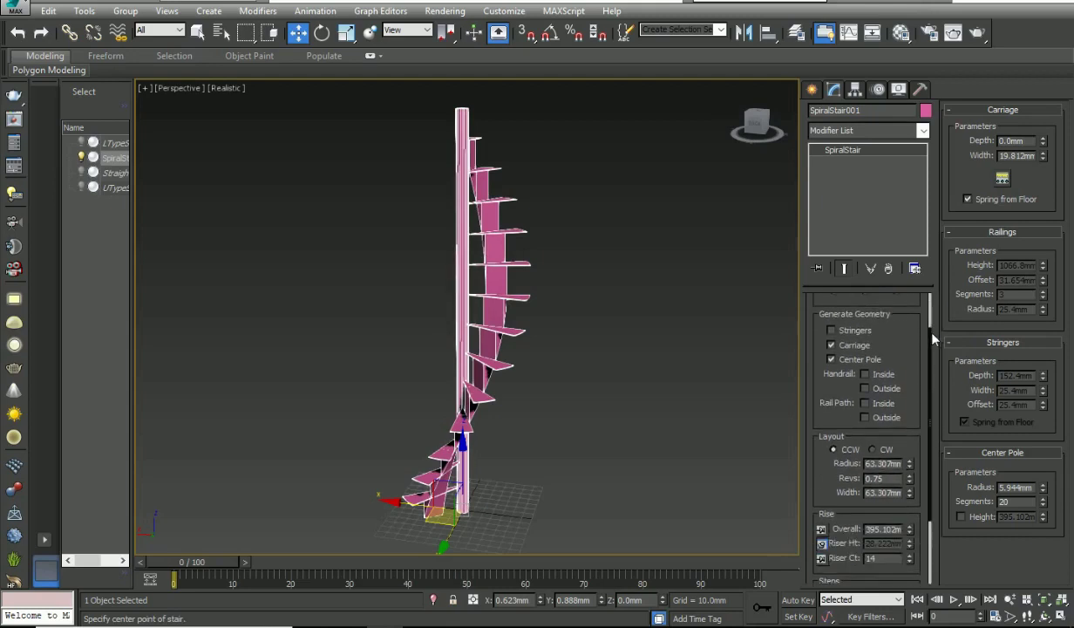
{"action": "left_click", "coordinate": [831, 330]}
{"action": "mouse_move", "coordinate": [523, 427]}
{"action": "middle_mouse_down", "text": "alt"}
{"action": "mouse_move", "coordinate": [688, 423]}
{"action": "mouse_move", "coordinate": [533, 422]}
{"action": "middle_mouse_up", "text": "alt"}
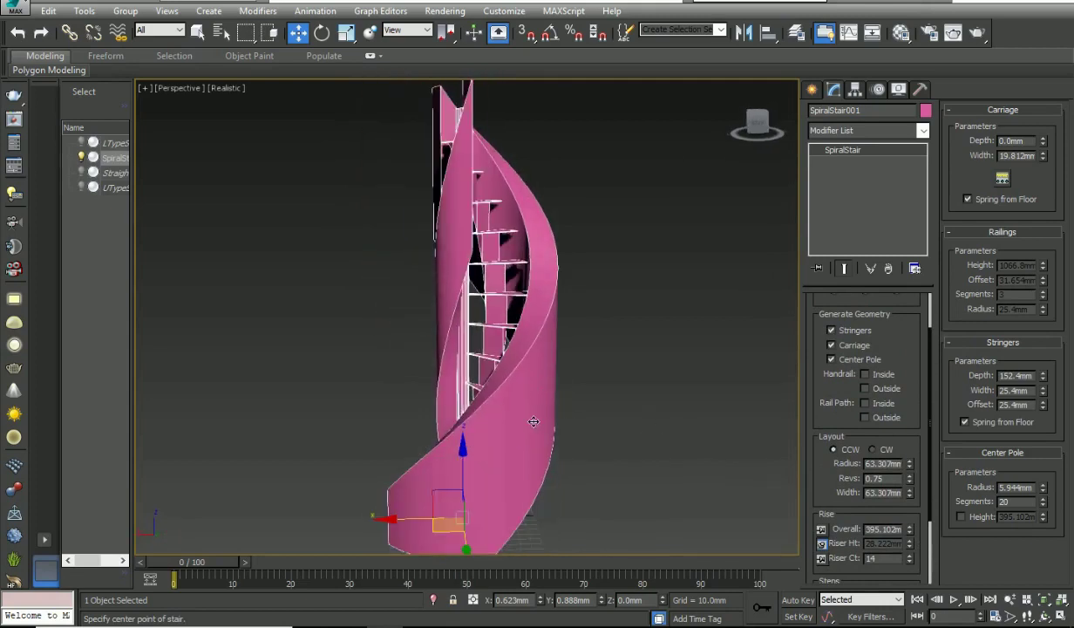
- Set the spiral stair's stringers to a depth of 15.24 mm, a width of about 4.83 mm and an offset of 0 mm
{"action": "left_click_drag", "start_coordinate": [1044, 381], "coordinate": [1058, 435]}
{"action": "left_click_drag", "start_coordinate": [1044, 391], "coordinate": [1056, 464]}
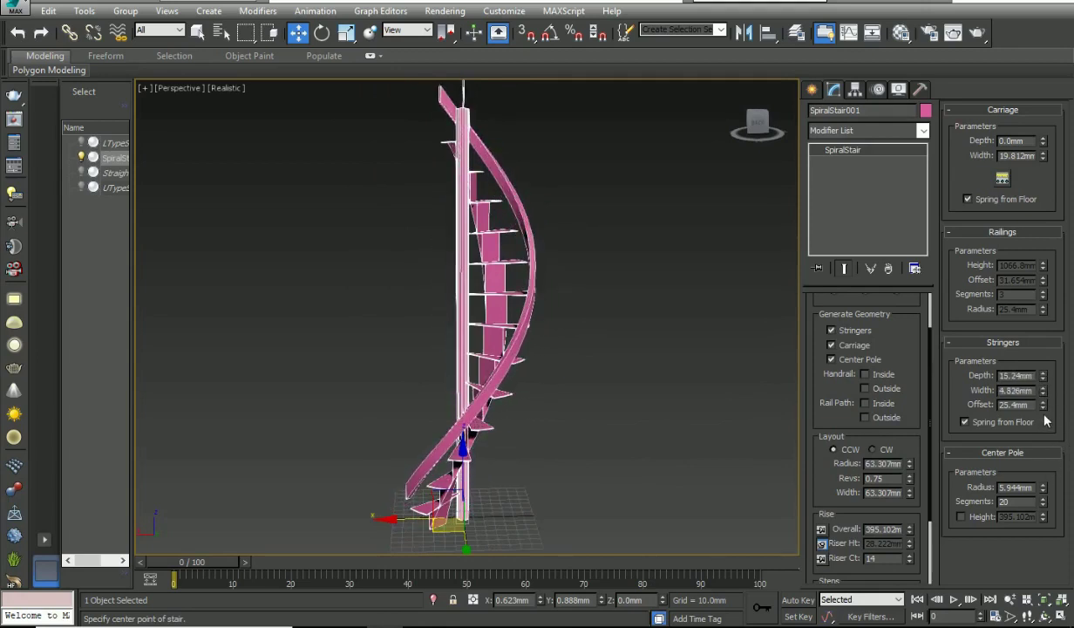
{"action": "left_click_drag", "start_coordinate": [1043, 405], "coordinate": [1065, 518]}
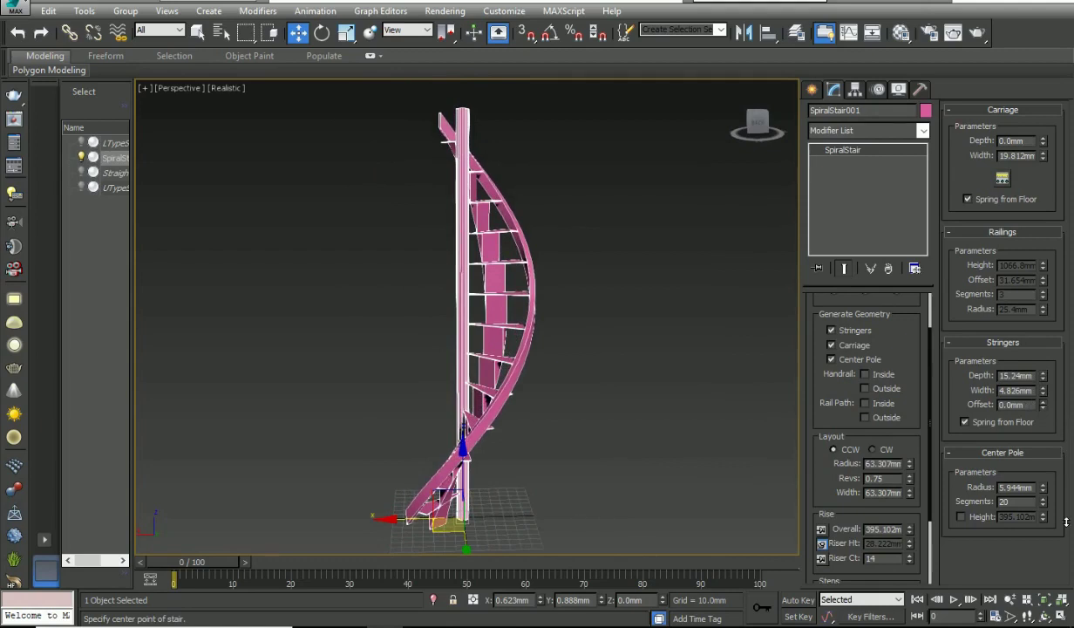
{"action": "middle_click_drag", "start_coordinate": [610, 324], "coordinate": [514, 371], "text": "alt"}
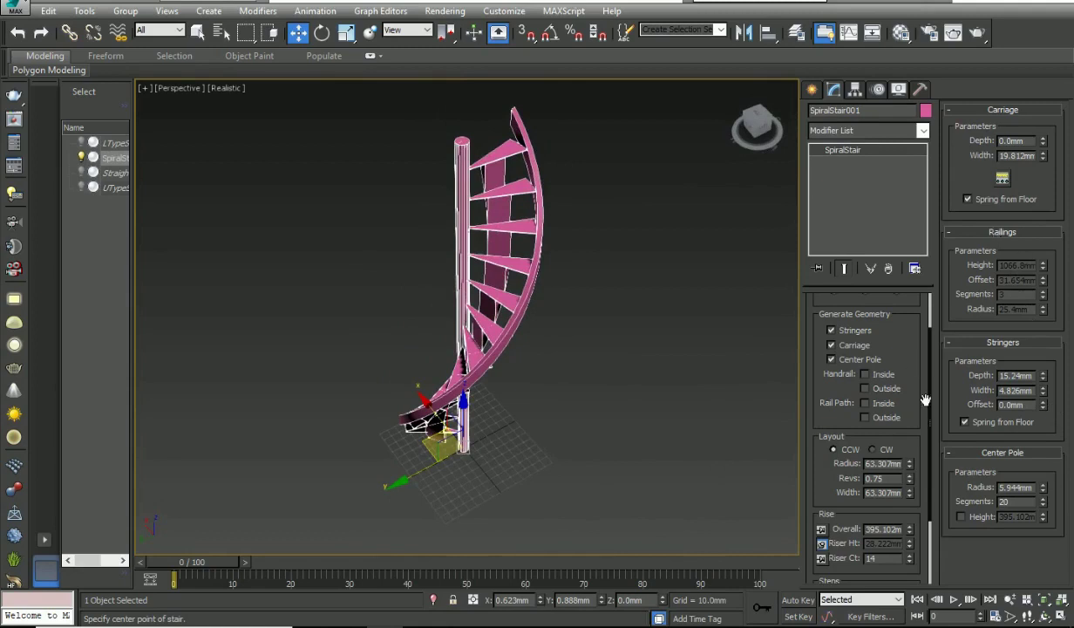
- Enable custom depth and segments for the spiral stair's steps, with a depth of about 20.78 mm, and reduce the overall rise to about 282.2 mm
{"action": "scroll", "coordinate": [921, 377], "scroll_direction": "up", "scroll_amount": 2}
{"action": "scroll", "coordinate": [922, 373], "scroll_direction": "down", "scroll_amount": 3}
{"action": "scroll", "coordinate": [921, 370], "scroll_direction": "down", "scroll_amount": 3}
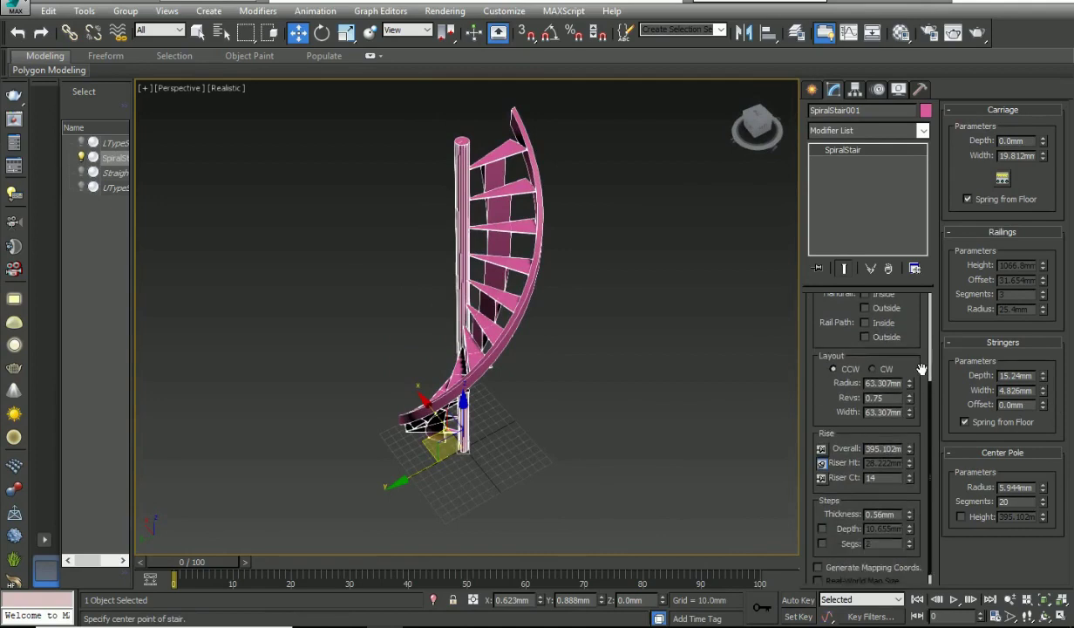
{"action": "left_click", "coordinate": [821, 517]}
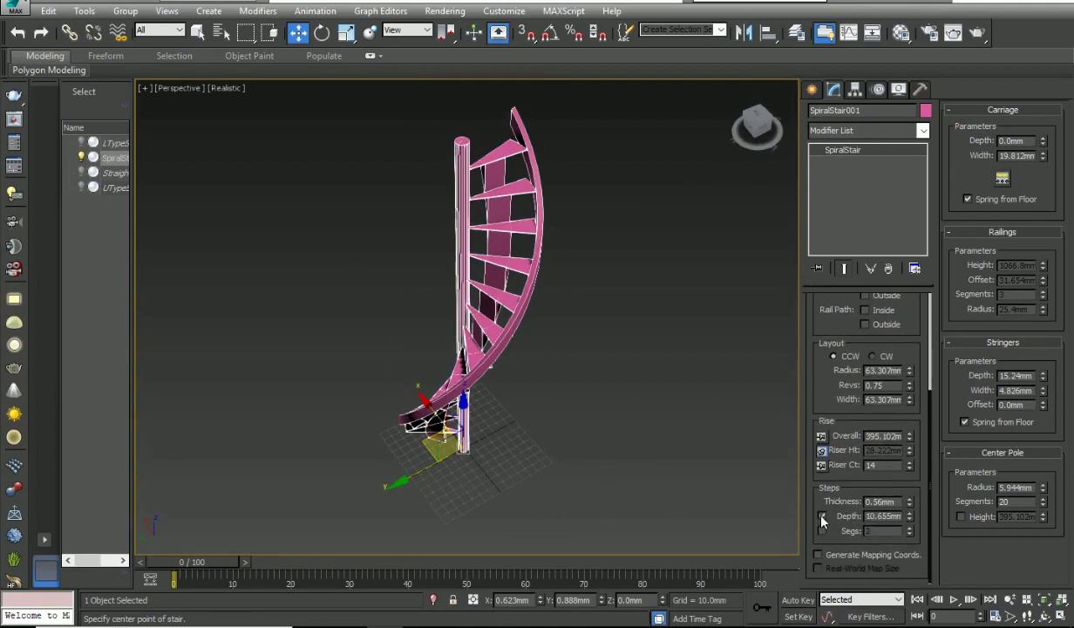
{"action": "left_click", "coordinate": [821, 530]}
{"action": "left_click_drag", "start_coordinate": [911, 518], "coordinate": [878, 464]}
{"action": "middle_click_drag", "start_coordinate": [562, 447], "coordinate": [494, 385], "text": "alt"}
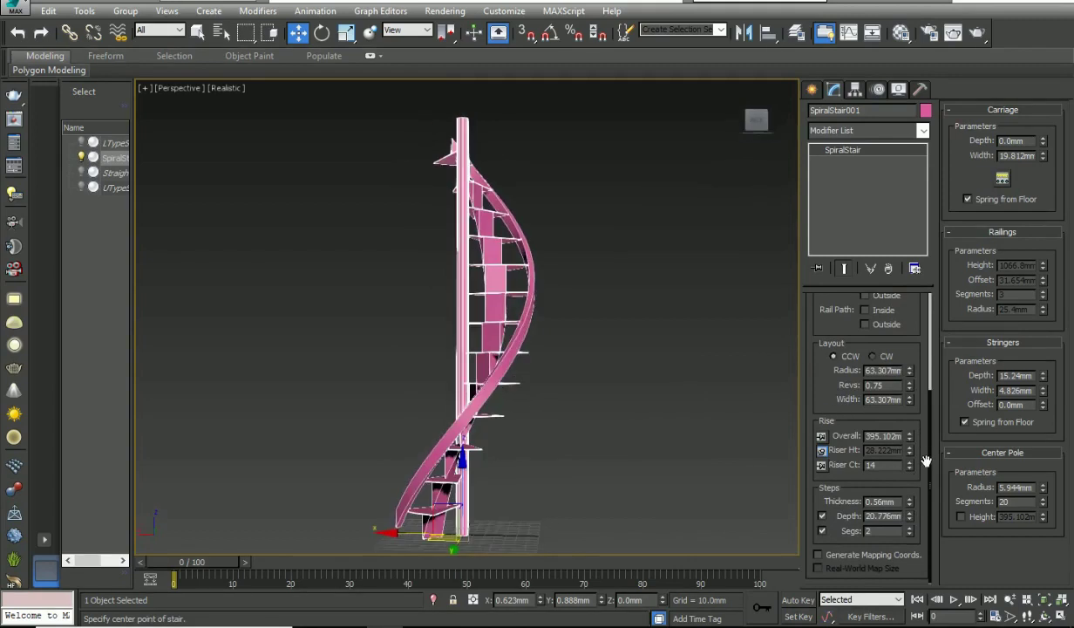
{"action": "left_click_drag", "start_coordinate": [910, 440], "coordinate": [923, 471]}
{"action": "middle_click_drag", "start_coordinate": [558, 488], "coordinate": [649, 526], "text": "alt"}
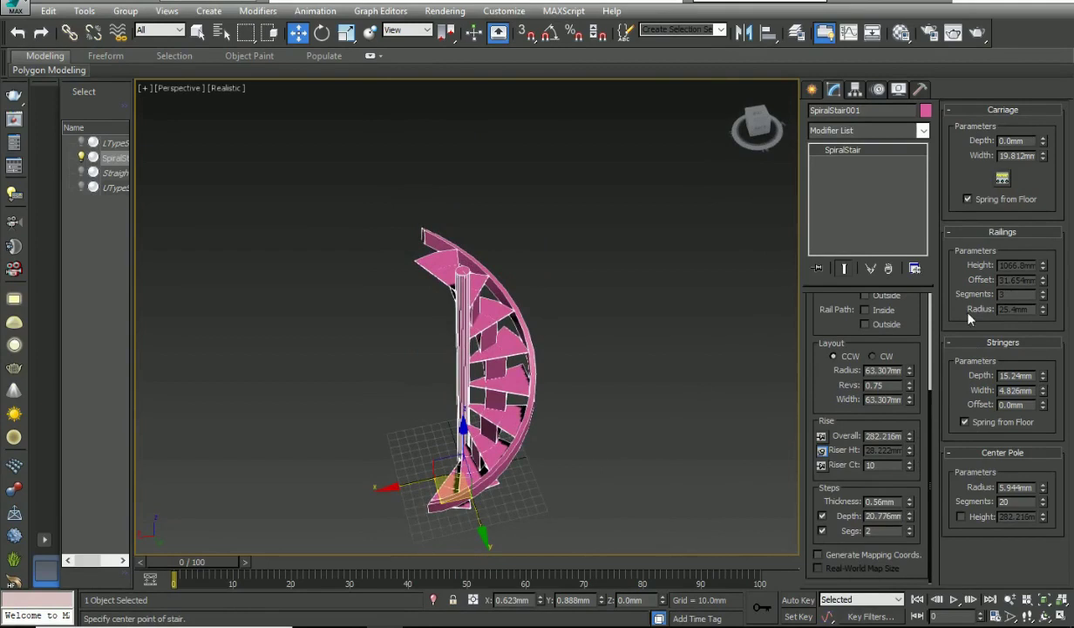
- Try the Closed and Box types on the spiral stair and return it to Open
{"action": "scroll", "coordinate": [927, 345], "scroll_direction": "up", "scroll_amount": 5}
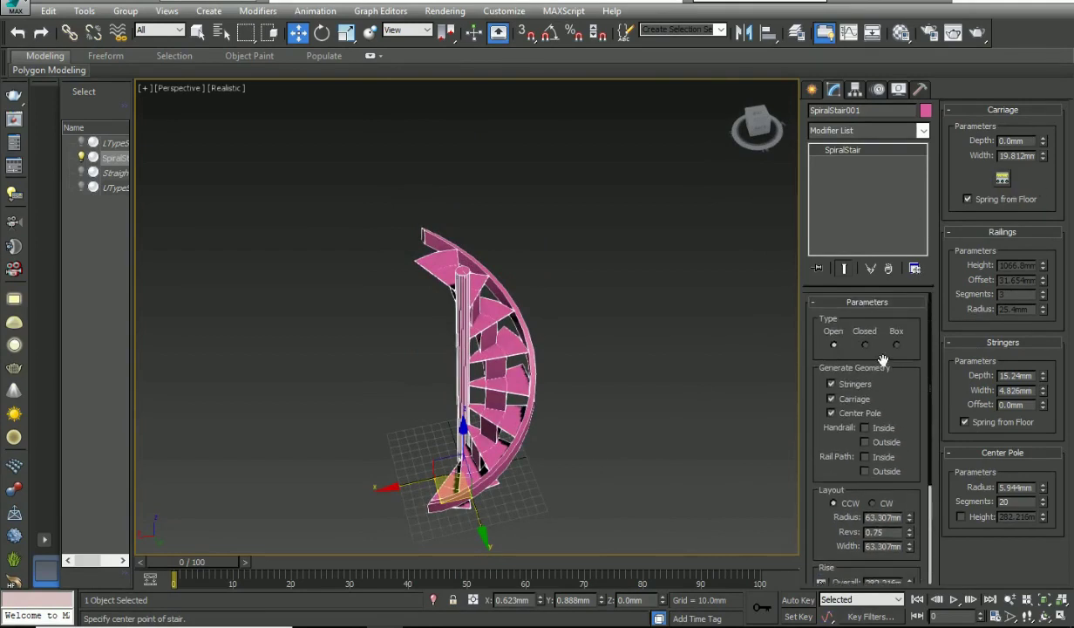
{"action": "left_click", "coordinate": [865, 344]}
{"action": "middle_click_drag", "start_coordinate": [453, 357], "coordinate": [895, 350], "text": "alt"}
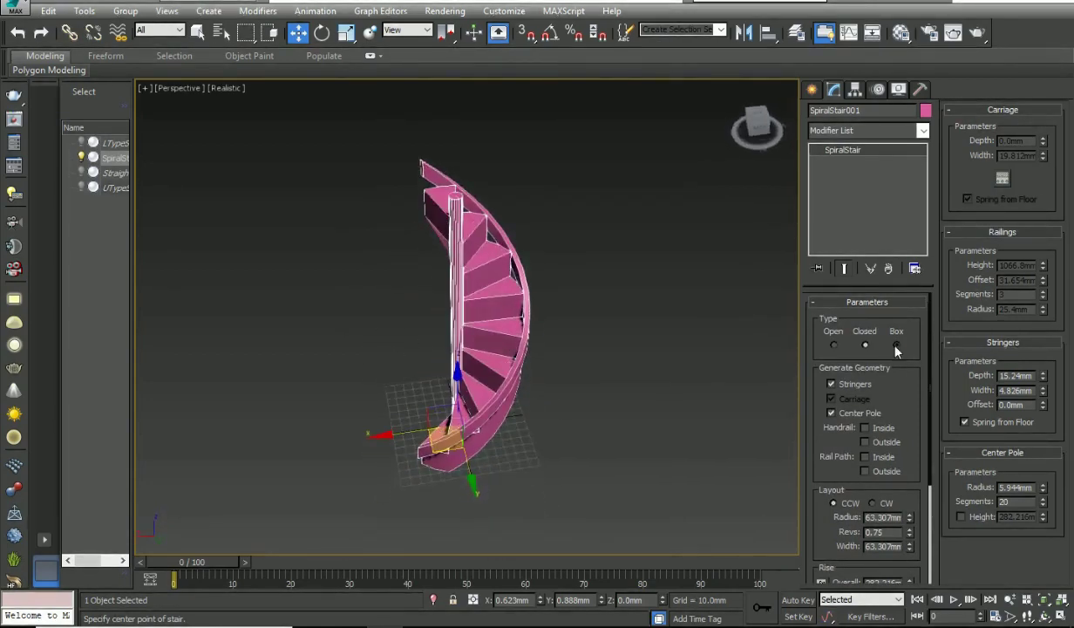
{"action": "left_click", "coordinate": [896, 345]}
{"action": "left_click", "coordinate": [834, 345]}
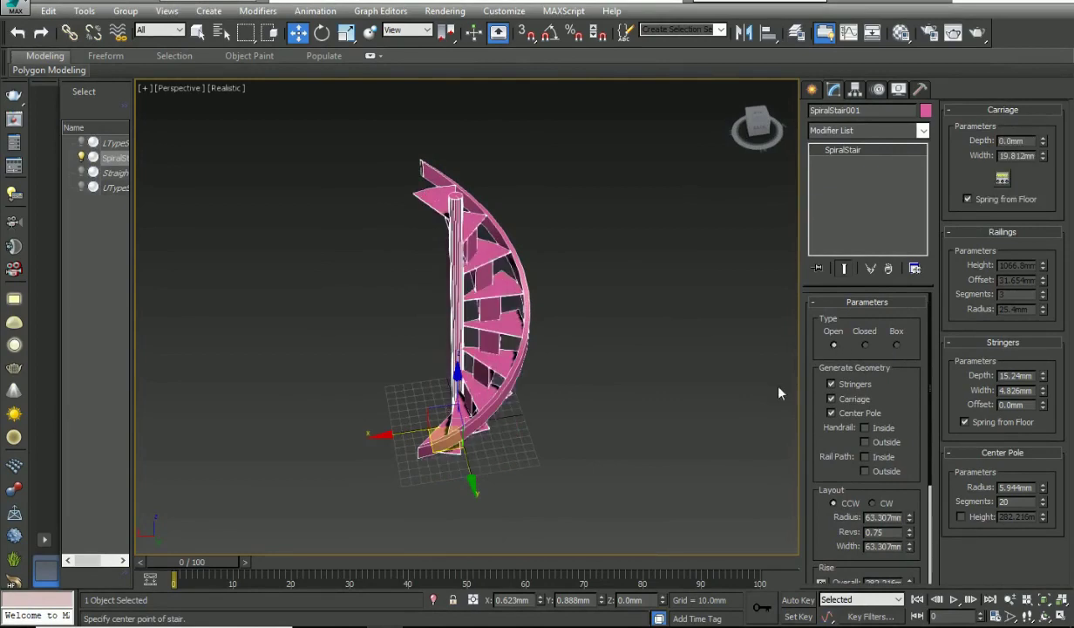
- Turn on inside and outside handrails and rail paths for the spiral stair, with a railing height of about 650.75 mm and radius of 0 mm
{"action": "left_click", "coordinate": [964, 423]}
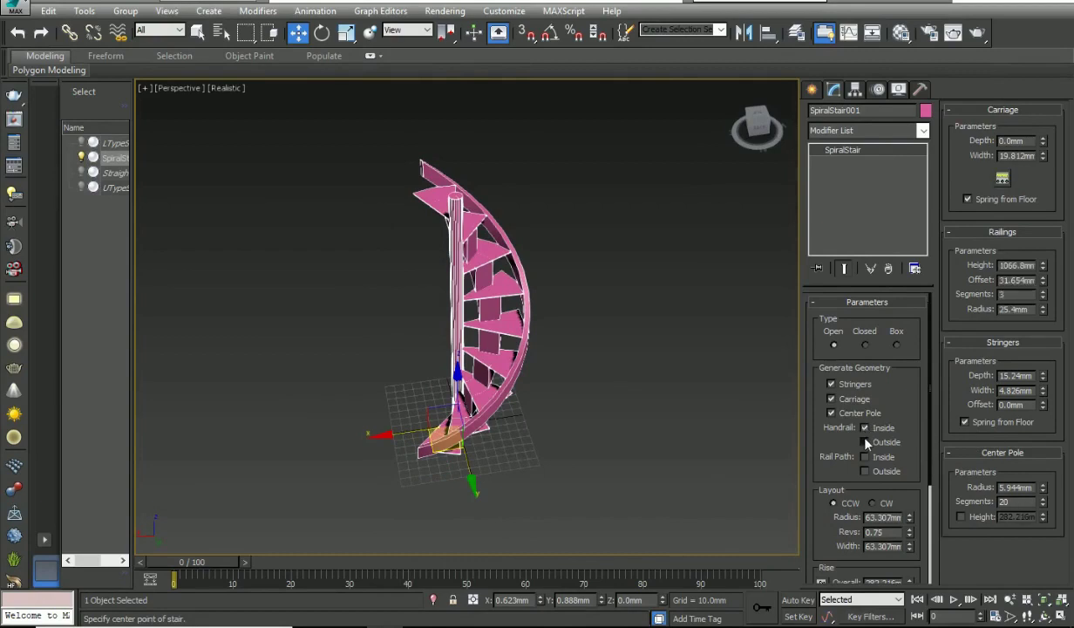
{"action": "left_click", "coordinate": [865, 458]}
{"action": "middle_click_drag", "start_coordinate": [729, 361], "coordinate": [577, 418]}
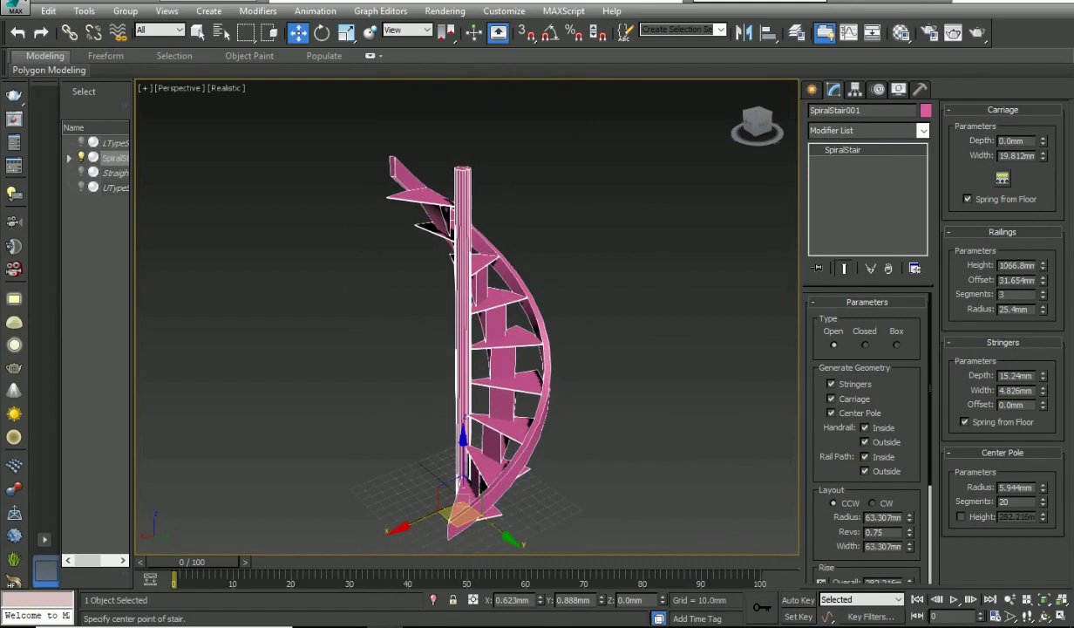
{"action": "right_click", "coordinate": [1043, 309]}
- Try the clockwise layout on the spiral stair and switch it back to counterclockwise
{"action": "left_click", "coordinate": [872, 504]}
{"action": "middle_click_drag", "start_coordinate": [780, 497], "coordinate": [600, 303], "text": "alt"}
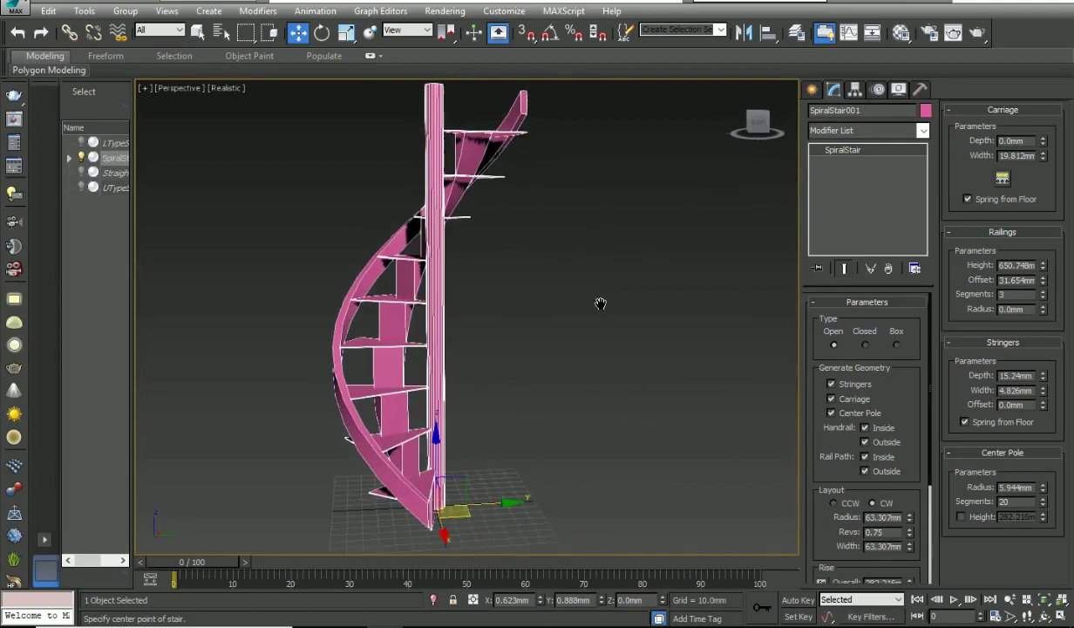
{"action": "left_click", "coordinate": [835, 504]}
- Set the spiral stair's layout to 1.12 revolutions and a width of about 52.55 mm
{"action": "scroll", "coordinate": [648, 450], "scroll_direction": "down", "scroll_amount": 2}
{"action": "middle_click_drag", "start_coordinate": [647, 450], "coordinate": [422, 434], "text": "alt"}
{"action": "mouse_move", "coordinate": [911, 521]}
{"action": "left_mouse_down"}
{"action": "mouse_move", "coordinate": [913, 492]}
{"action": "mouse_move", "coordinate": [911, 548]}
{"action": "mouse_move", "coordinate": [930, 423]}
{"action": "mouse_move", "coordinate": [921, 507]}
{"action": "left_mouse_up"}
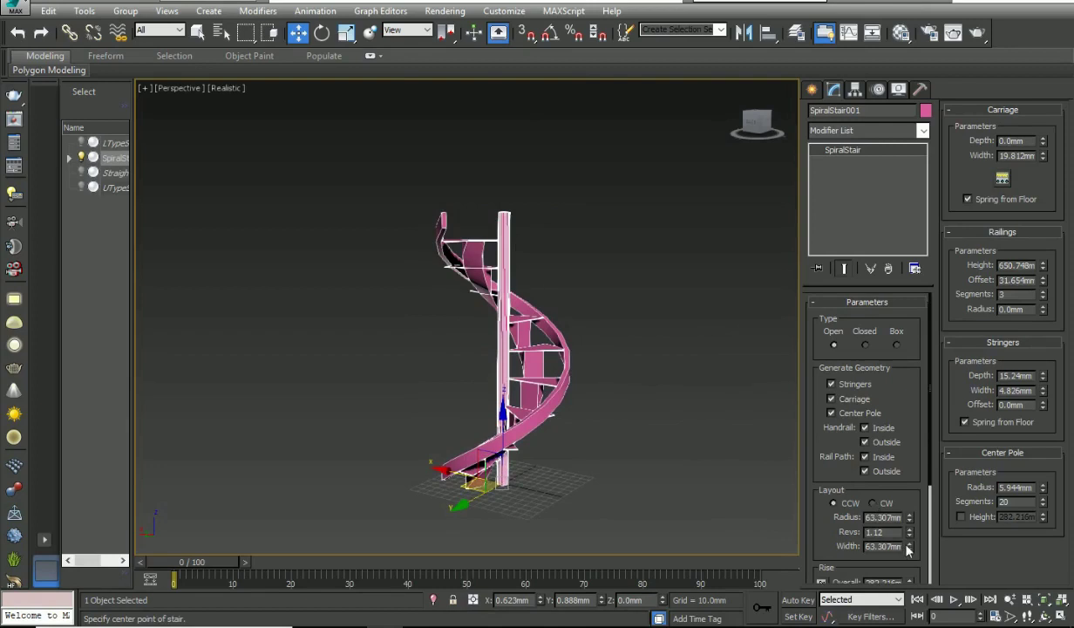
{"action": "left_click_drag", "start_coordinate": [925, 558], "coordinate": [924, 568]}
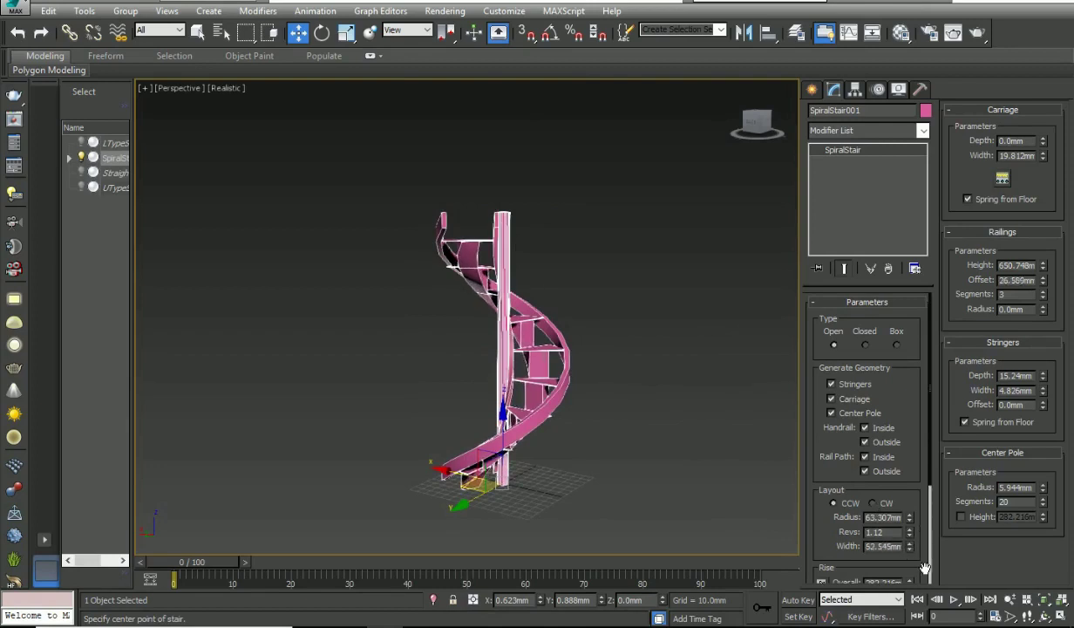
- Raise the spiral stair's overall rise to about 338.66 mm, giving 12 risers
{"action": "scroll", "coordinate": [924, 568], "scroll_direction": "down", "scroll_amount": 5}
{"action": "left_click_drag", "start_coordinate": [910, 474], "coordinate": [931, 462]}
{"action": "middle_click_drag", "start_coordinate": [650, 467], "coordinate": [621, 476], "text": "alt"}
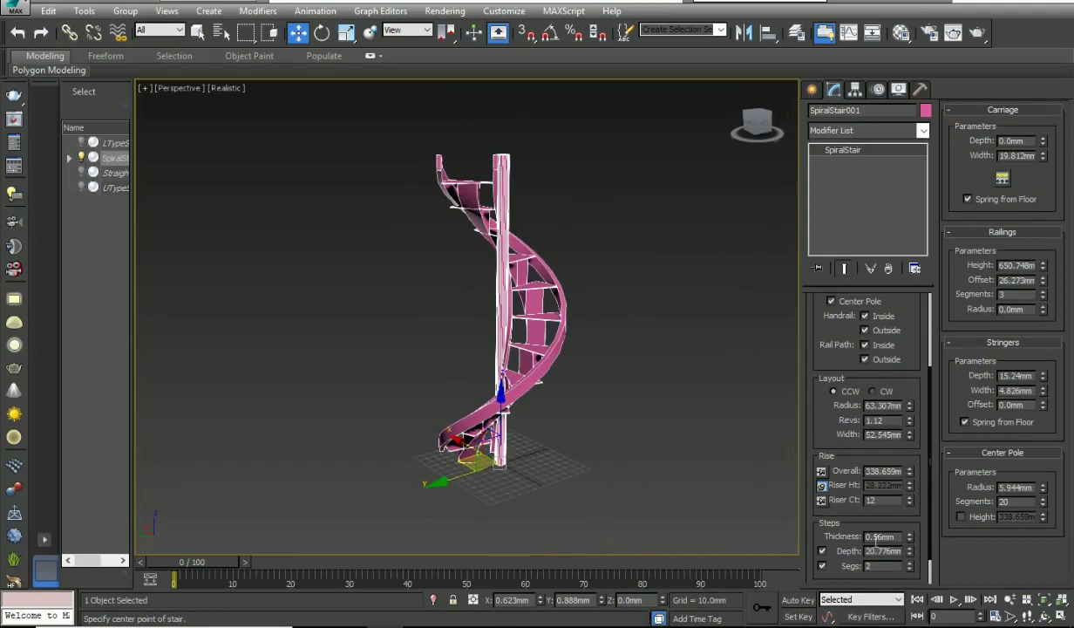
- Adjust the segments of the spiral stair's steps and inspect the stair up close with edged faces displayed
{"action": "scroll", "coordinate": [915, 572], "scroll_direction": "down", "scroll_amount": 1}
{"action": "left_click_drag", "start_coordinate": [911, 530], "coordinate": [925, 549]}
{"action": "middle_click_drag", "start_coordinate": [476, 397], "coordinate": [584, 435], "text": "alt"}
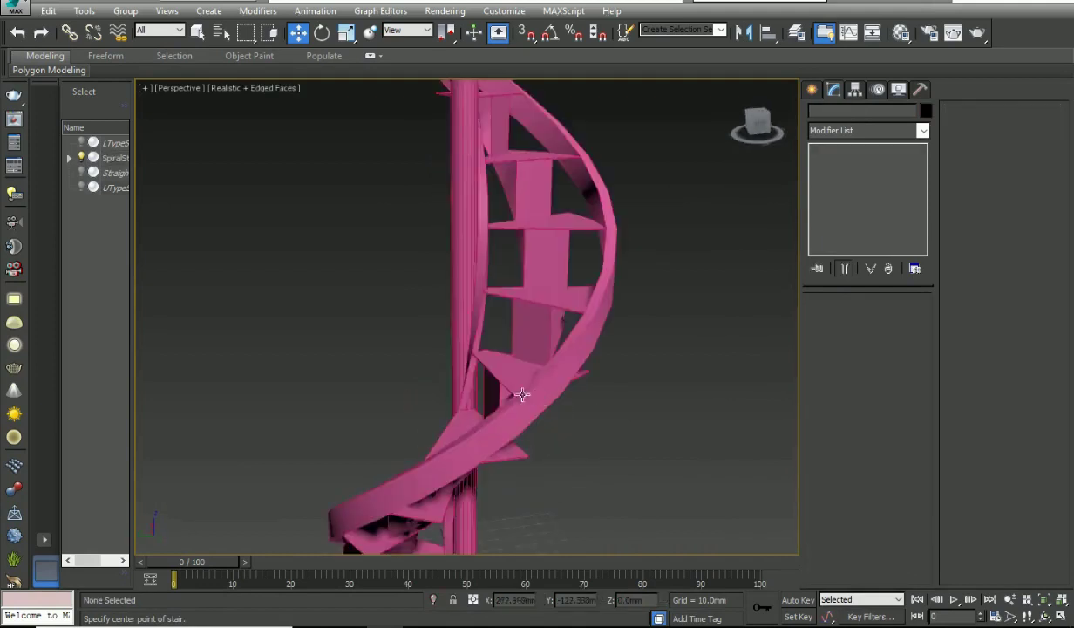
{"action": "scroll", "coordinate": [522, 395], "scroll_direction": "down", "scroll_amount": 3}
{"action": "middle_click_drag", "start_coordinate": [563, 395], "coordinate": [384, 427]}
{"action": "left_click", "coordinate": [490, 406]}
{"action": "scroll", "coordinate": [359, 350], "scroll_direction": "up", "scroll_amount": 5}
{"action": "scroll", "coordinate": [359, 348], "scroll_direction": "down", "scroll_amount": 5}
{"action": "middle_click_drag", "start_coordinate": [359, 349], "coordinate": [586, 350], "text": "alt"}
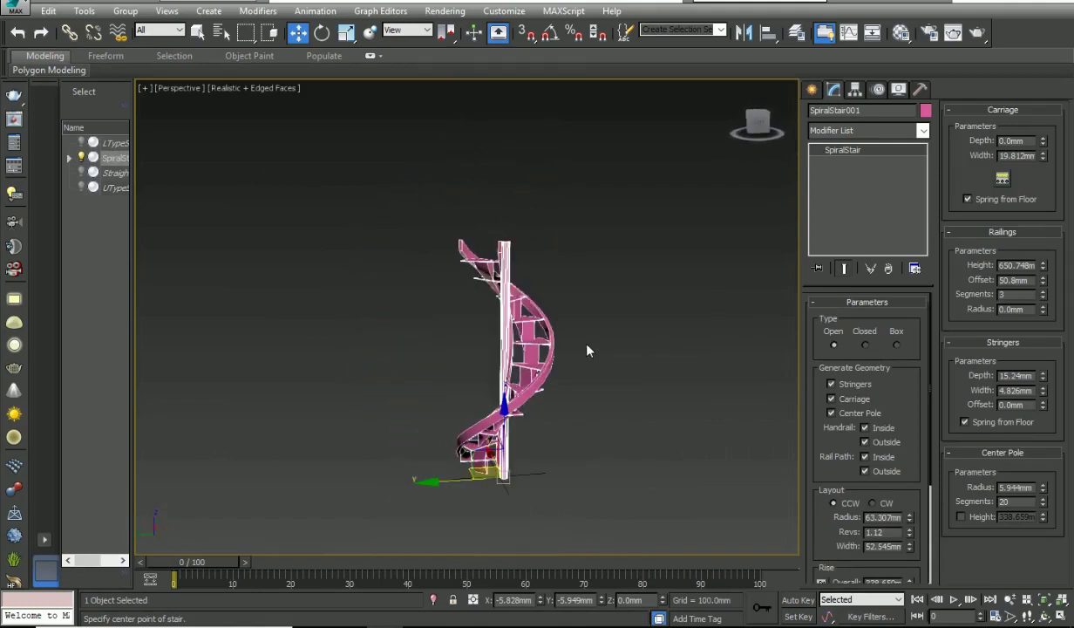
- Unhide the straight, L-type and U-type stairs and bring all four stairs into view
{"action": "right_click", "coordinate": [359, 282]}
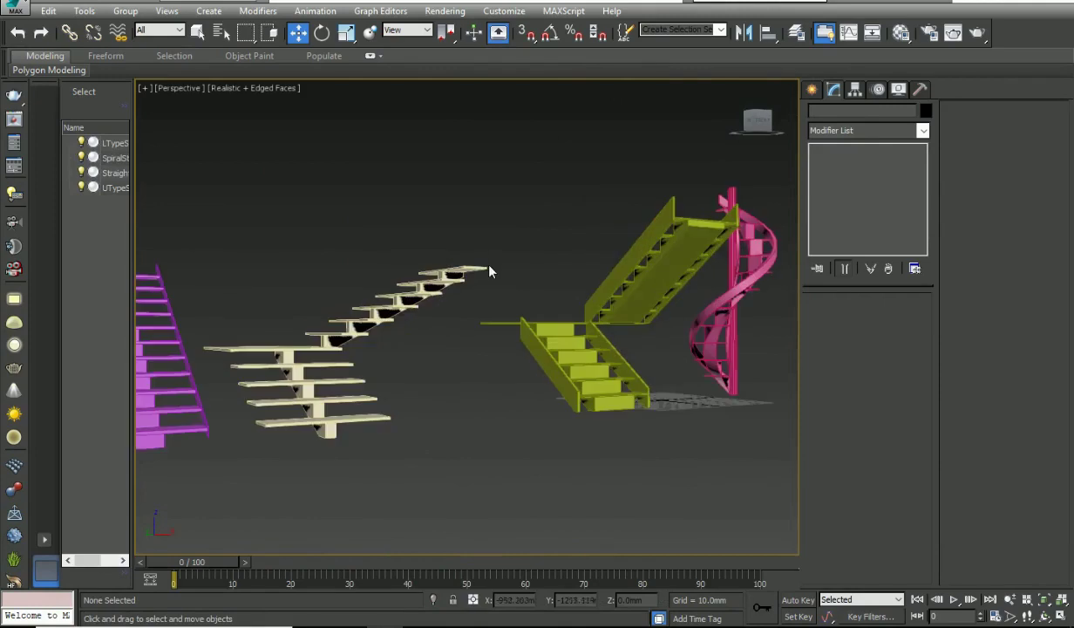
{"action": "middle_click_drag", "start_coordinate": [470, 254], "coordinate": [498, 302], "text": "alt"}
{"action": "scroll", "coordinate": [521, 271], "scroll_direction": "down", "scroll_amount": 3}
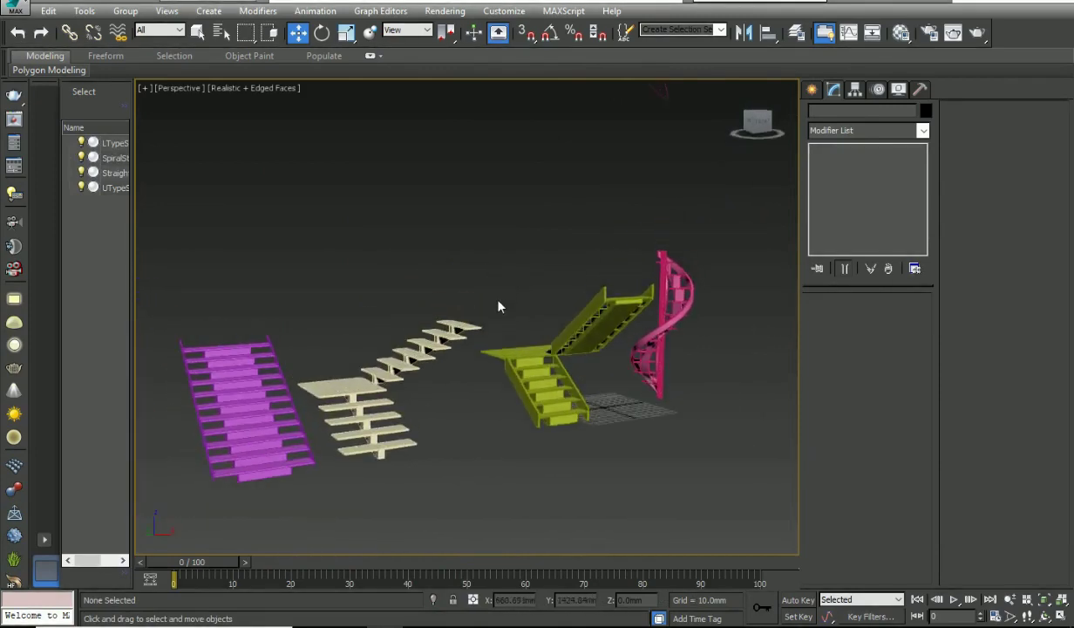
- Select all four stairs together, view them from another angle and clear the selection
{"action": "left_click_drag", "start_coordinate": [173, 524], "coordinate": [171, 522]}
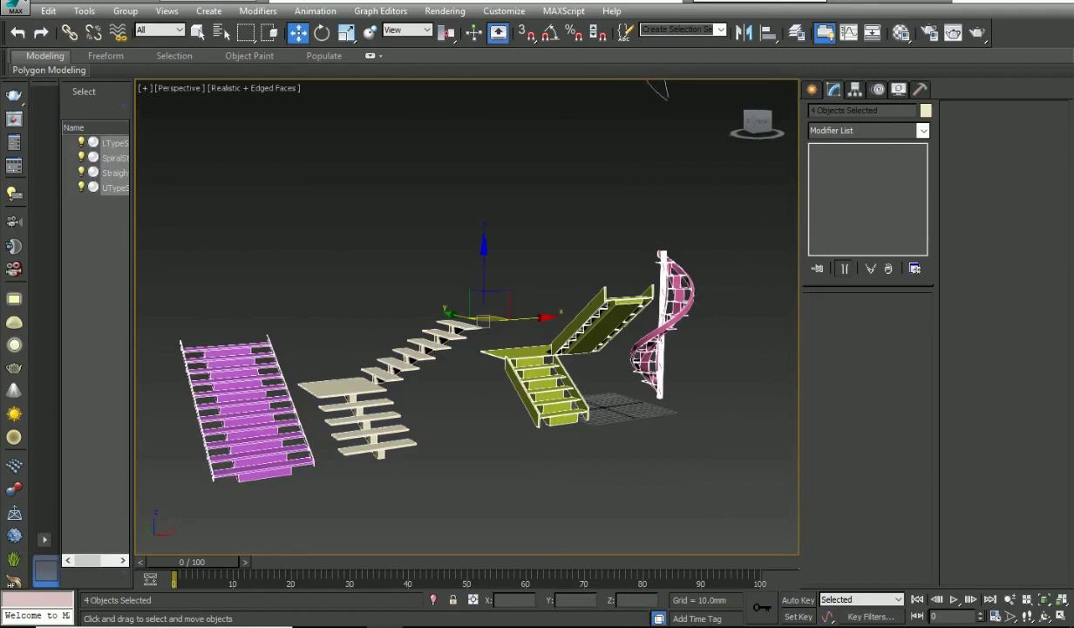
{"action": "middle_click_drag", "start_coordinate": [413, 479], "coordinate": [451, 477], "text": "alt"}
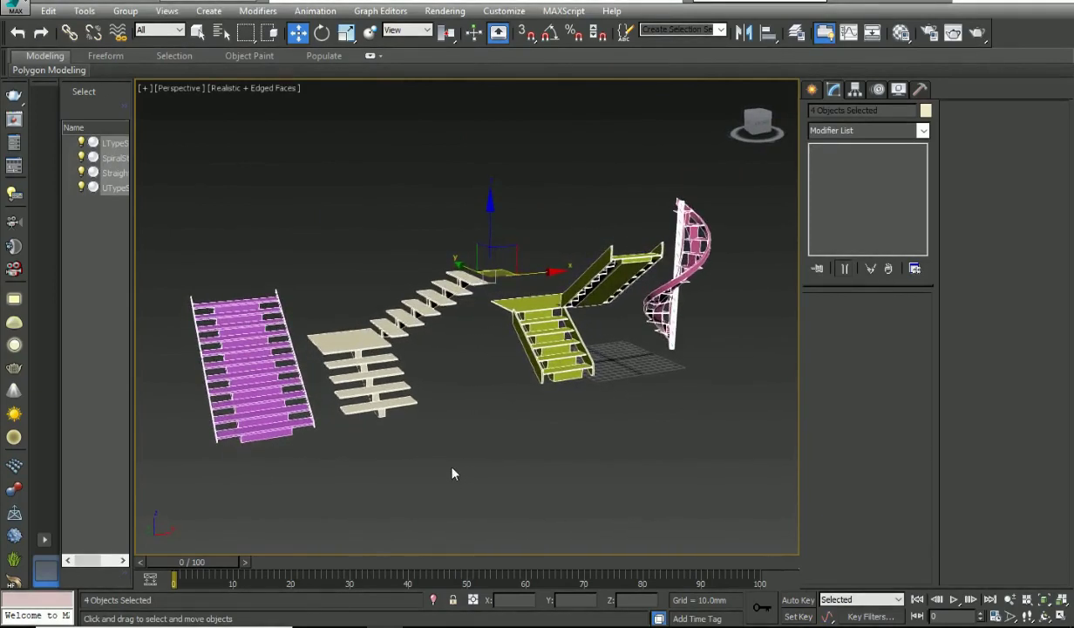
{"action": "left_click", "coordinate": [452, 473]}
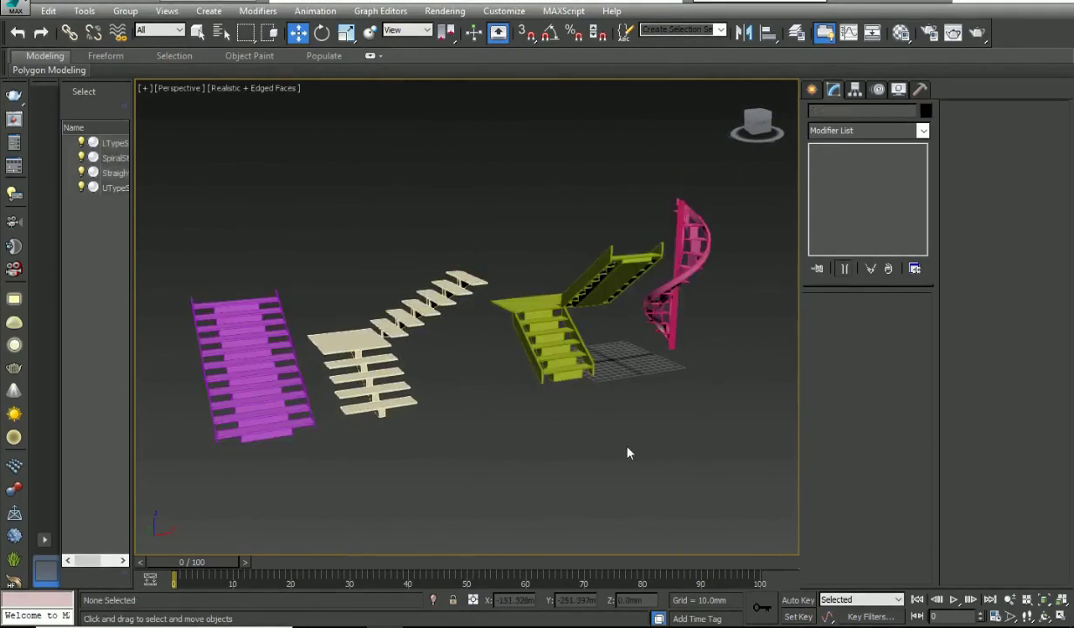